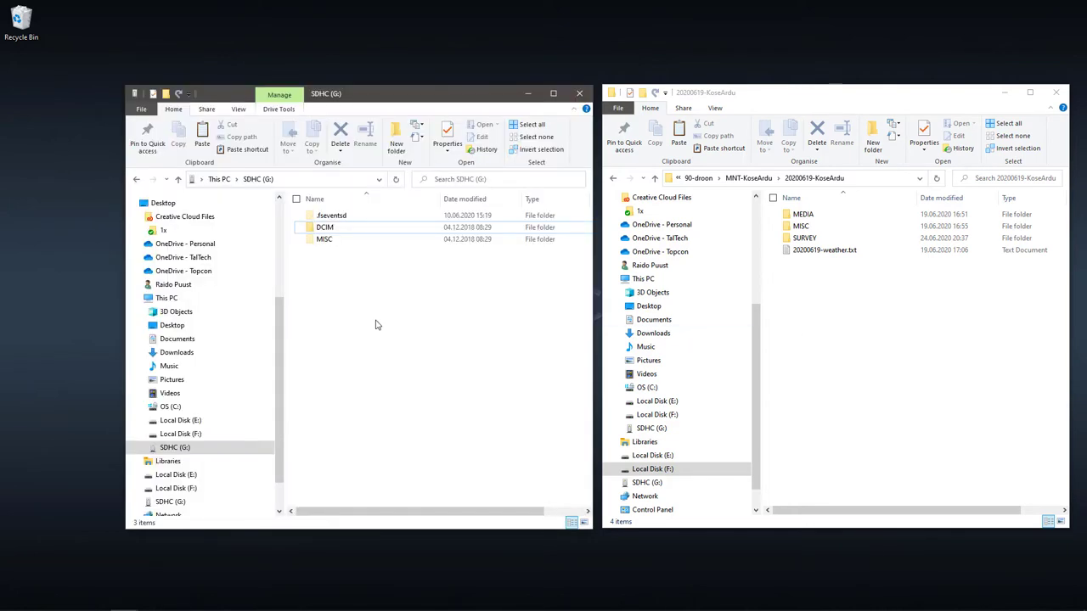
Open DCIM > SURVEY on the SD card, then SURVEY > all_photos in the project copy.
{"action": "double_click", "coordinate": [338, 229]}
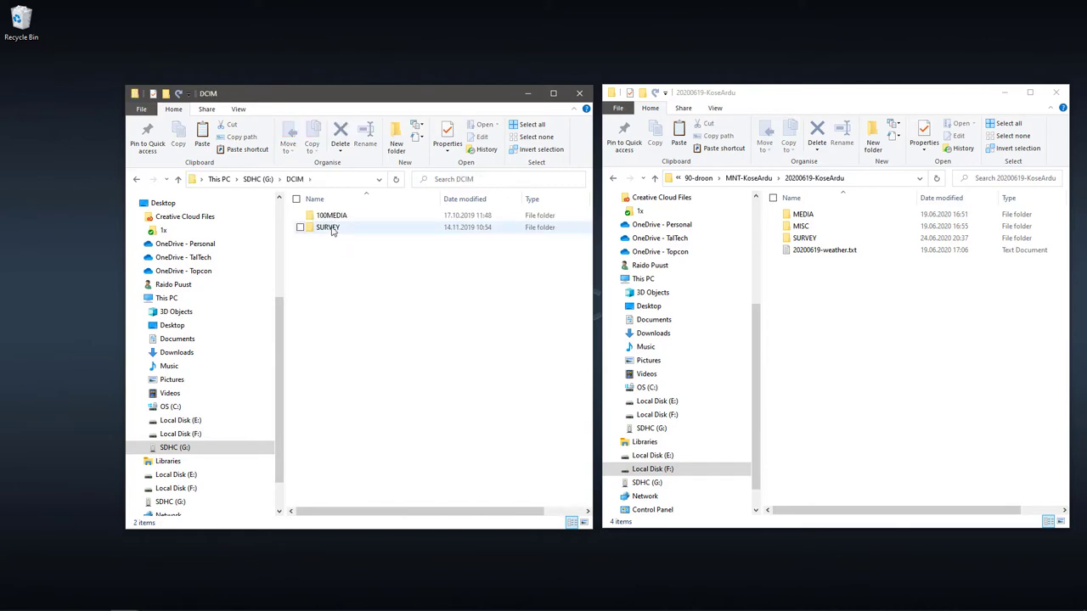
{"action": "double_click", "coordinate": [329, 227]}
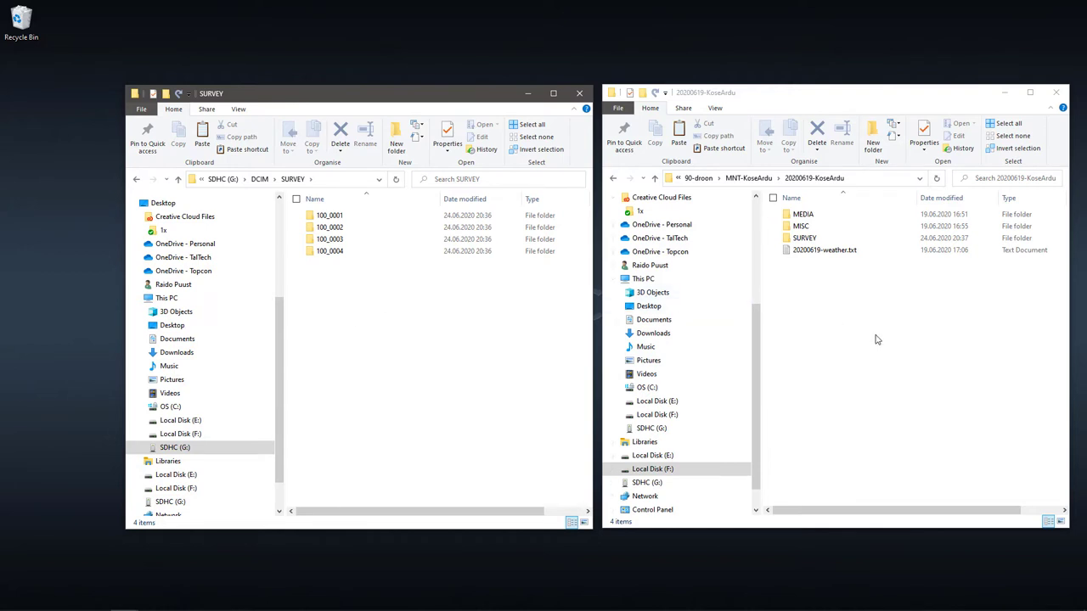
{"action": "double_click", "coordinate": [803, 238]}
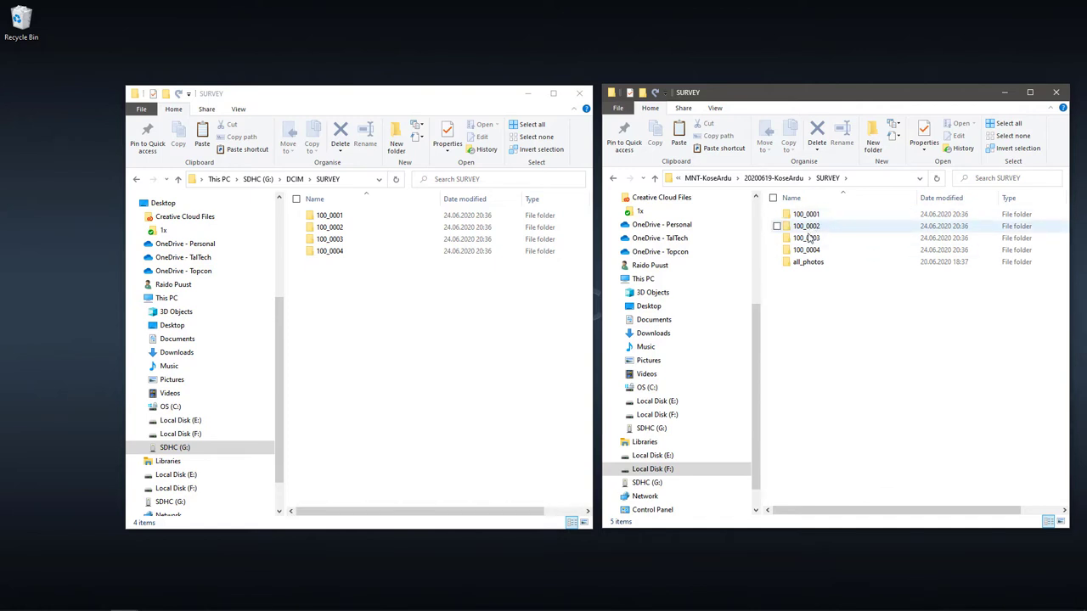
{"action": "mouse_move", "coordinate": [819, 270]}
{"action": "double_click", "coordinate": [819, 266]}
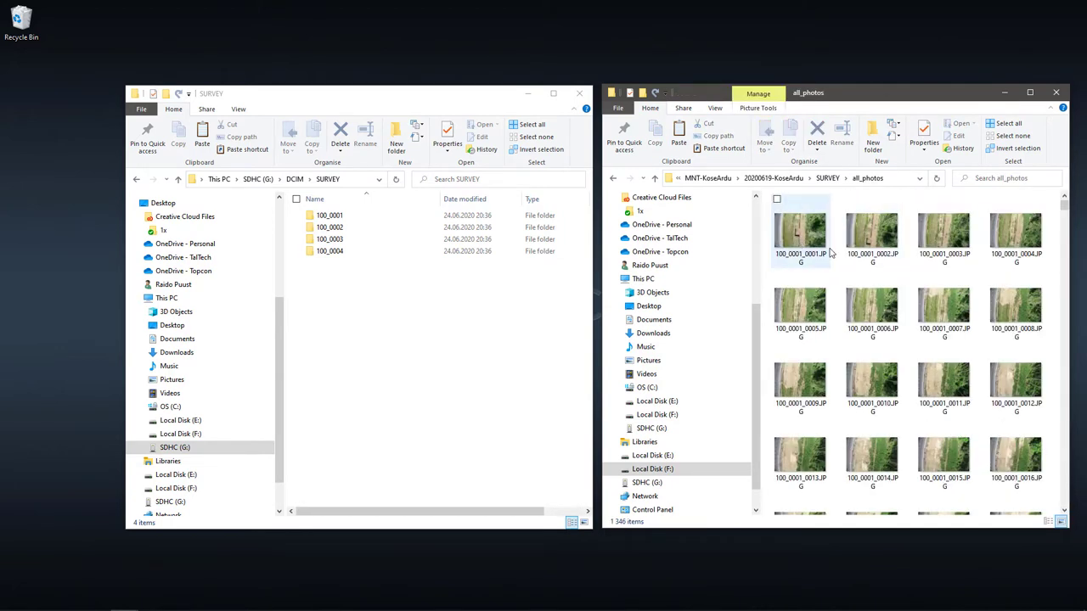
Check the all_photos images: 1,346 files, each 5472x3648 and about 8 MB.
{"action": "mouse_move", "coordinate": [831, 253]}
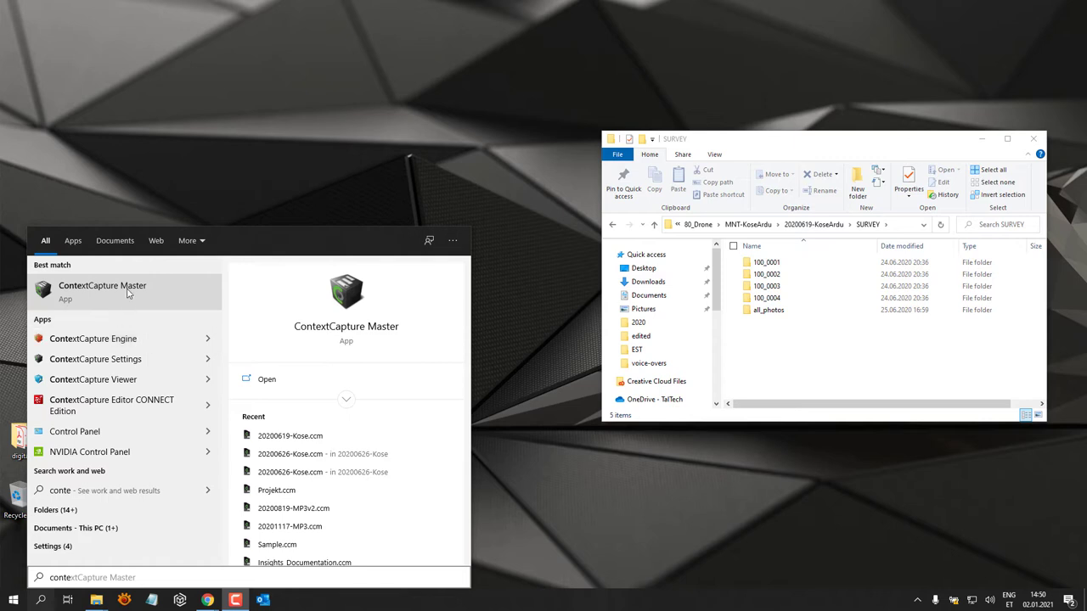
Start the ContextCapture Engine and tuck its console window out of the way.
{"action": "left_click", "coordinate": [121, 340]}
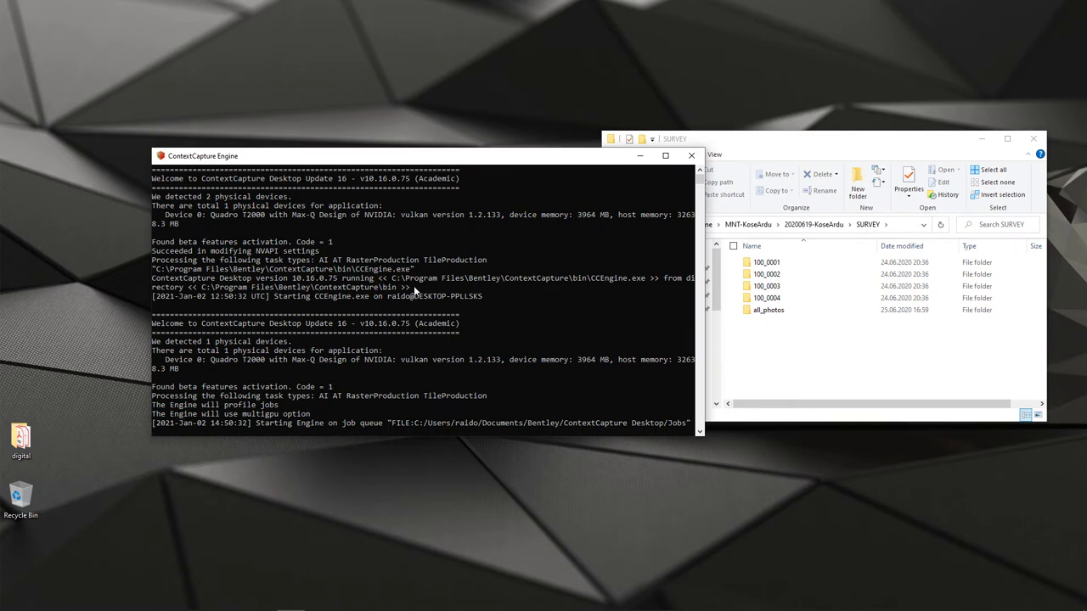
{"action": "left_click_drag", "start_coordinate": [640, 160], "coordinate": [515, 89]}
{"action": "left_click", "coordinate": [515, 89]}
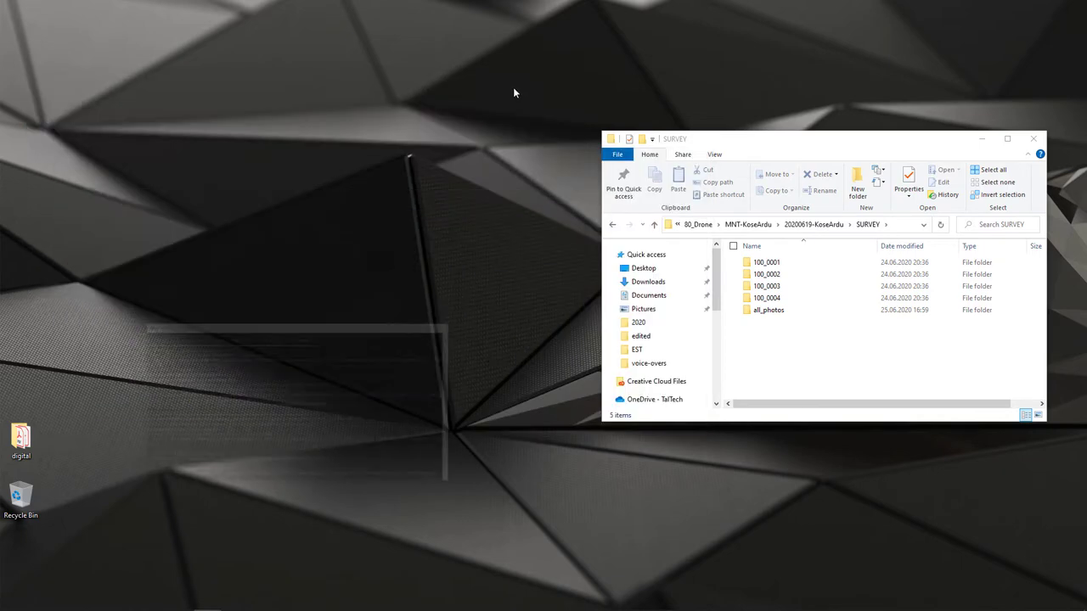
Search "conte" and launch ContextCapture Master.
{"action": "key", "text": "super"}
{"action": "type", "text": "conte"}
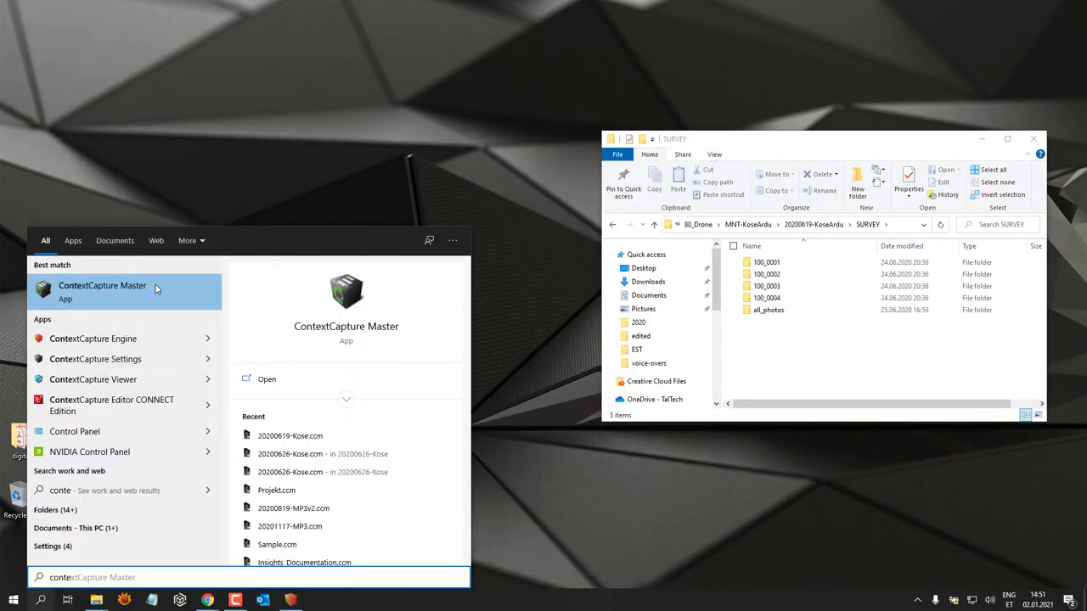
{"action": "left_click", "coordinate": [110, 293]}
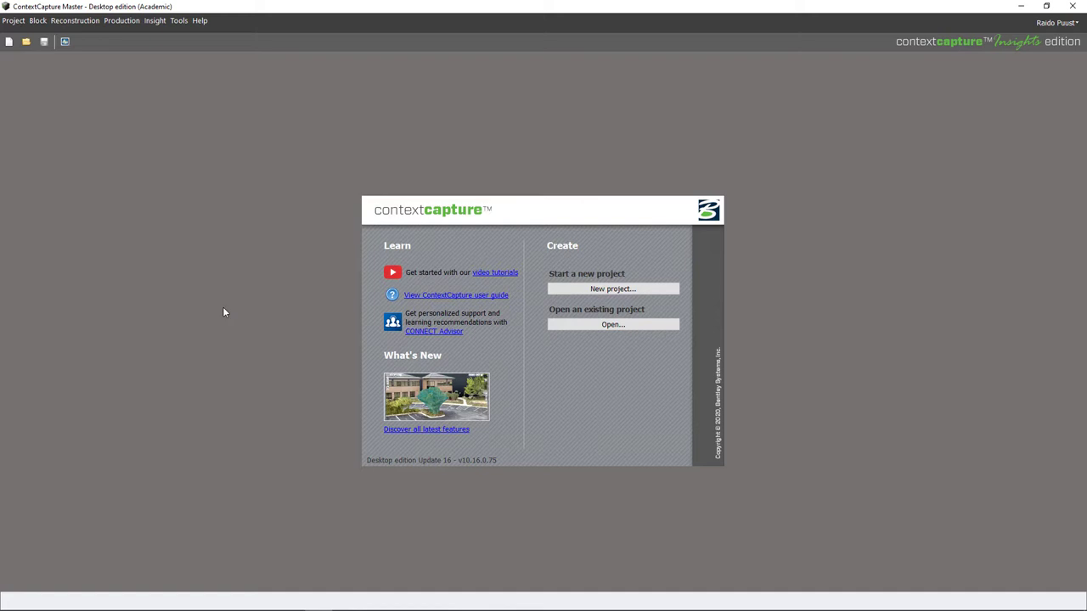
Start a new project located in a new 20200619-KoseArdu folder under 02 Drone-analysis.
{"action": "left_click", "coordinate": [608, 290]}
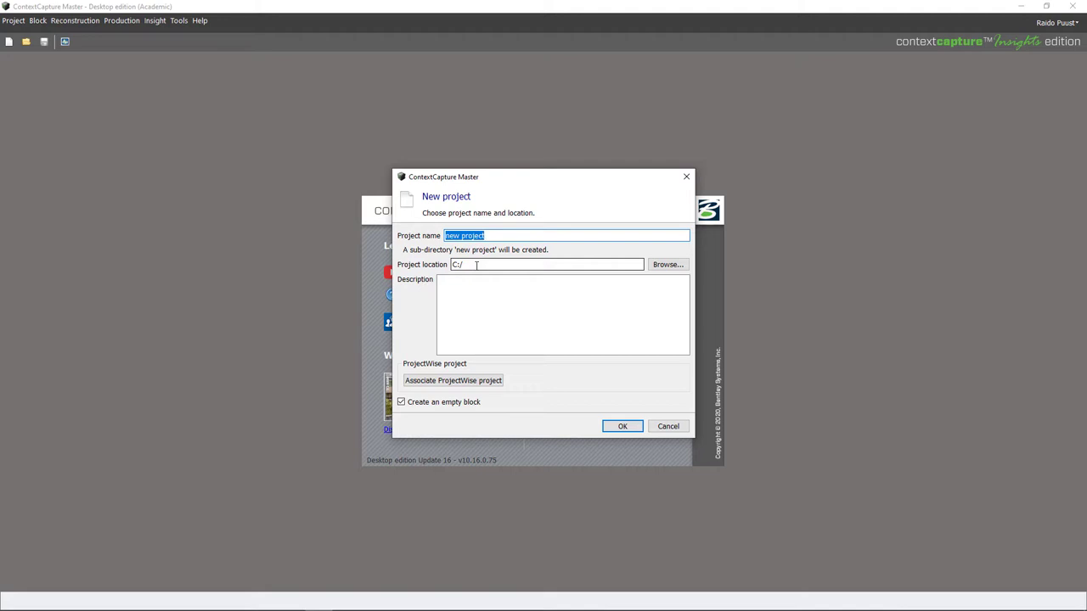
{"action": "left_click", "coordinate": [669, 266]}
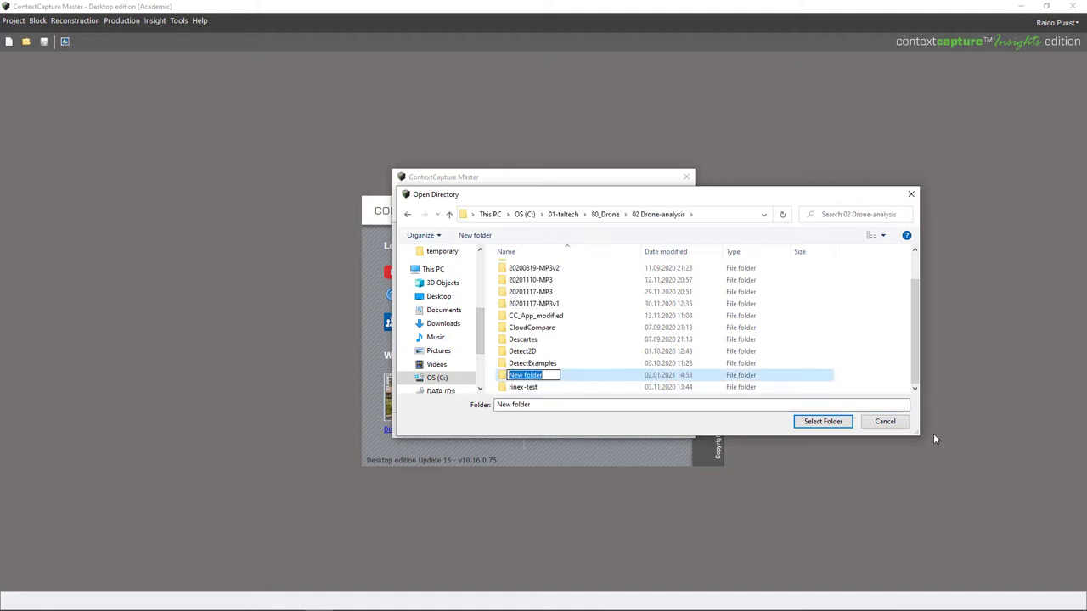
{"action": "type", "text": "20200619-KoseArdu"}
{"action": "key", "text": "Return"}
{"action": "left_click", "coordinate": [802, 422]}
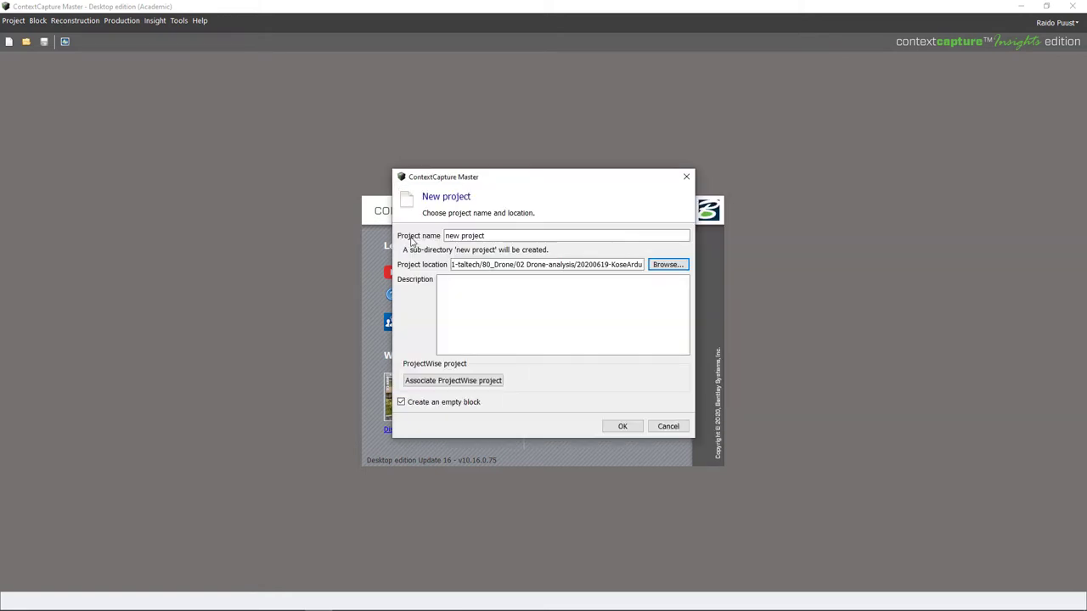
Name the project 20200619-KoseArdu and create it.
{"action": "left_click_drag", "start_coordinate": [489, 236], "coordinate": [424, 238]}
{"action": "type", "text": "2020061"}
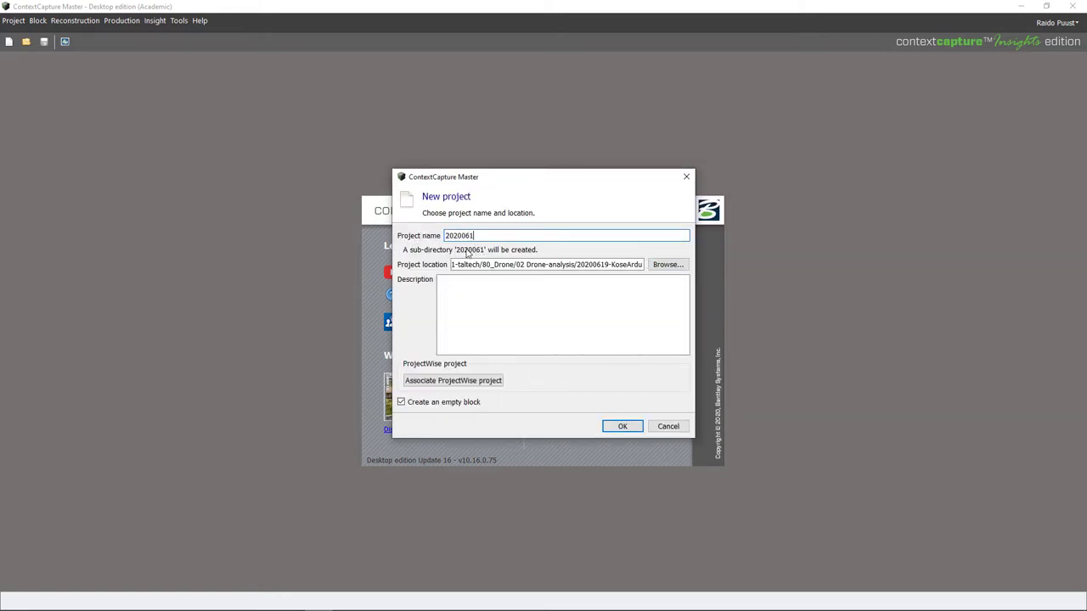
{"action": "type", "text": "9-KoseArdu"}
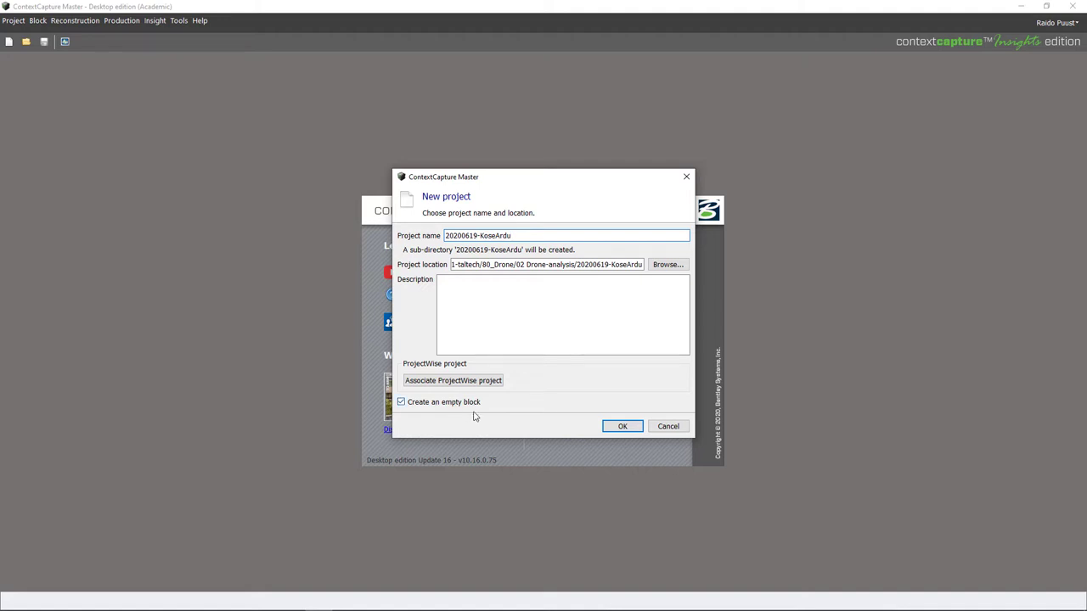
{"action": "left_click", "coordinate": [615, 427]}
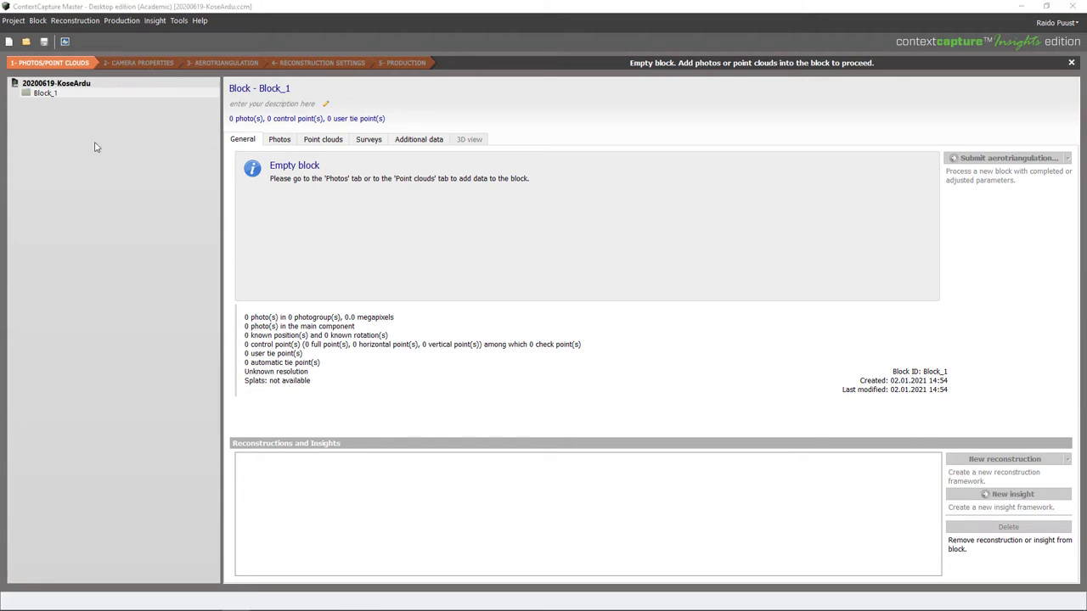
Select Block_1 and show its empty Photos page.
{"action": "left_click", "coordinate": [54, 96]}
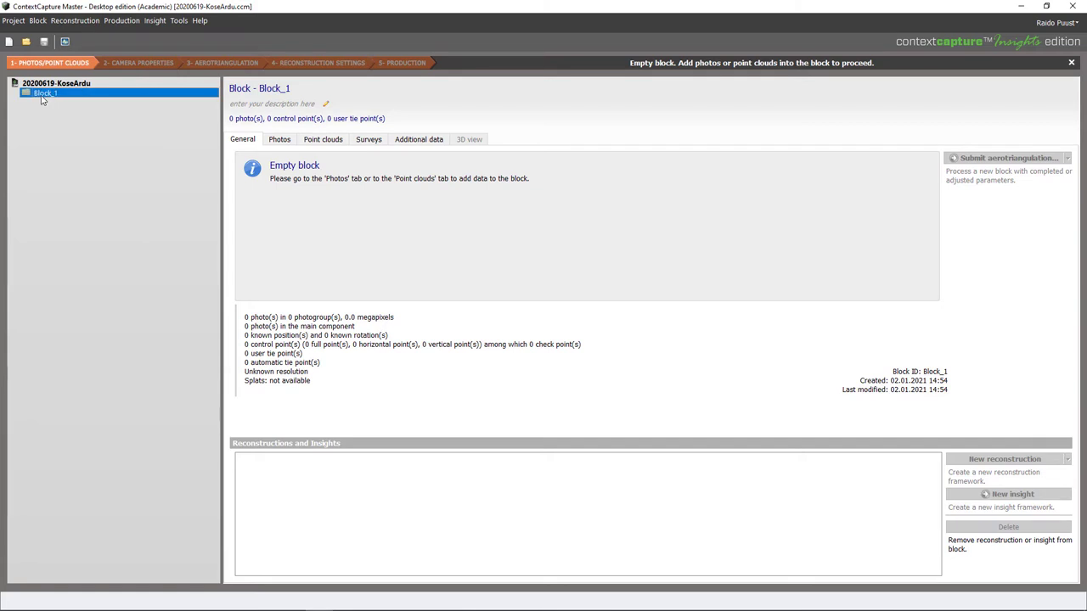
{"action": "left_click", "coordinate": [278, 142]}
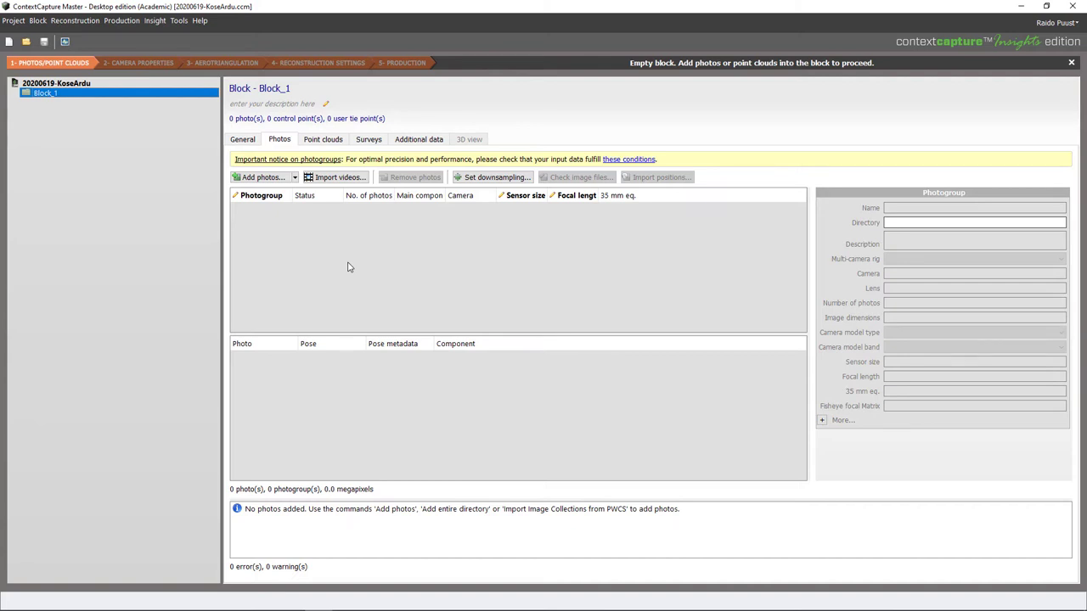
Copy the all_photos folder path from File Explorer's address bar.
{"action": "key", "text": "alt+Tab"}
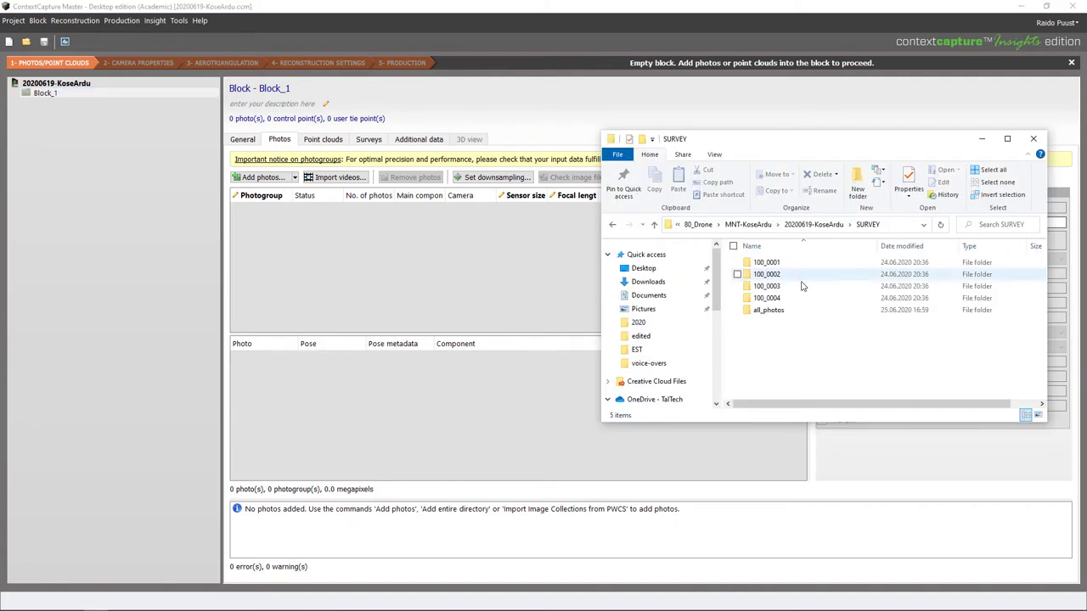
{"action": "left_click", "coordinate": [779, 312]}
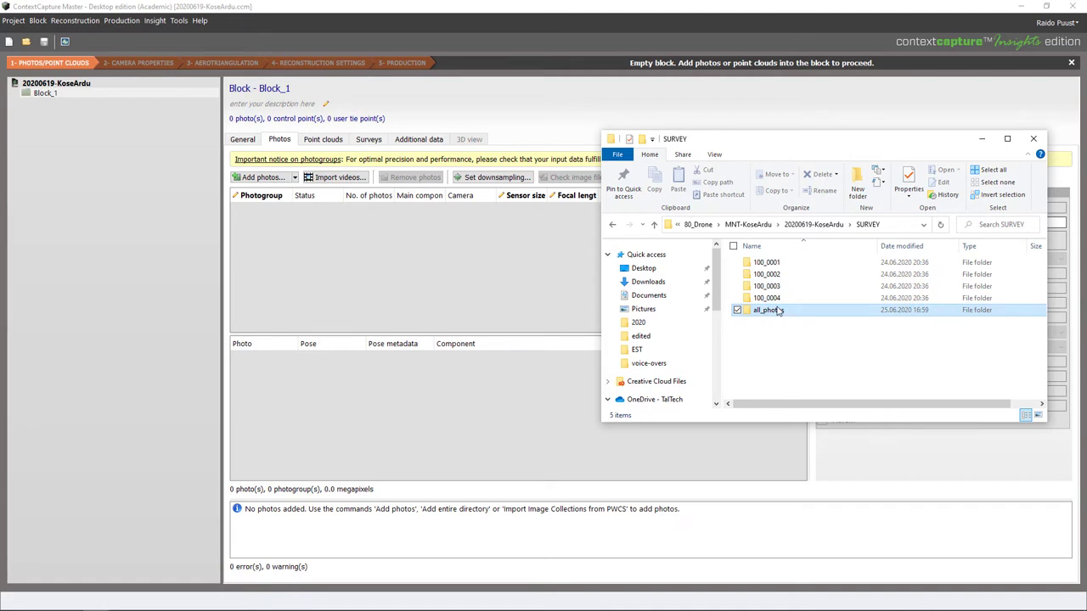
{"action": "double_click", "coordinate": [761, 312]}
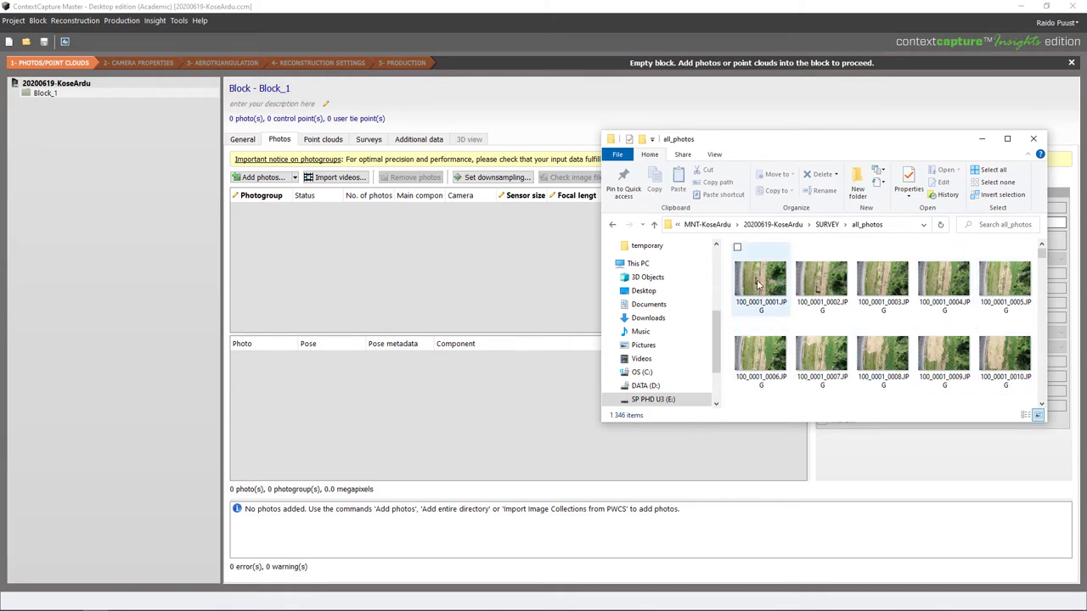
{"action": "left_click", "coordinate": [679, 224]}
{"action": "right_click", "coordinate": [669, 224]}
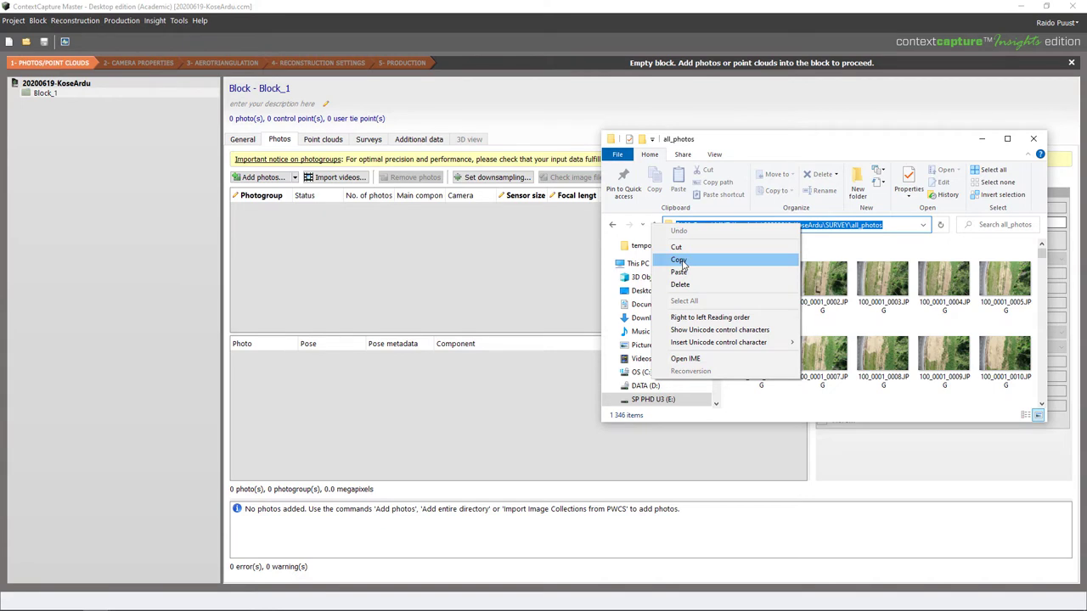
{"action": "left_click", "coordinate": [678, 259]}
Add the entire all_photos directory to Block_1, giving 1326 photos in Photogroup 1.
{"action": "left_click", "coordinate": [45, 93]}
{"action": "left_click", "coordinate": [294, 178]}
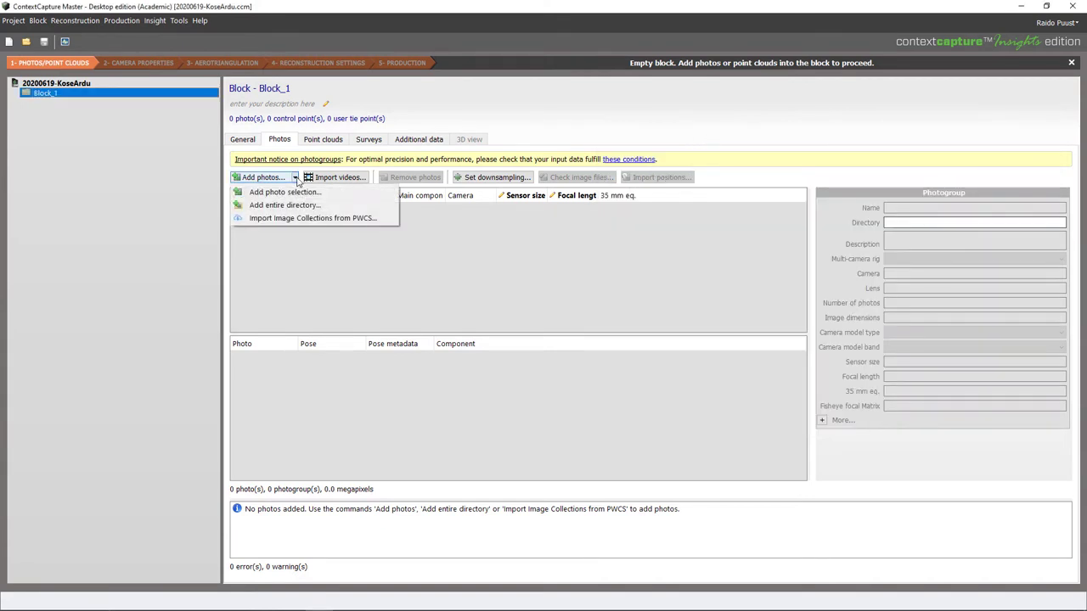
{"action": "left_click", "coordinate": [270, 206]}
{"action": "key", "text": "ctrl+v"}
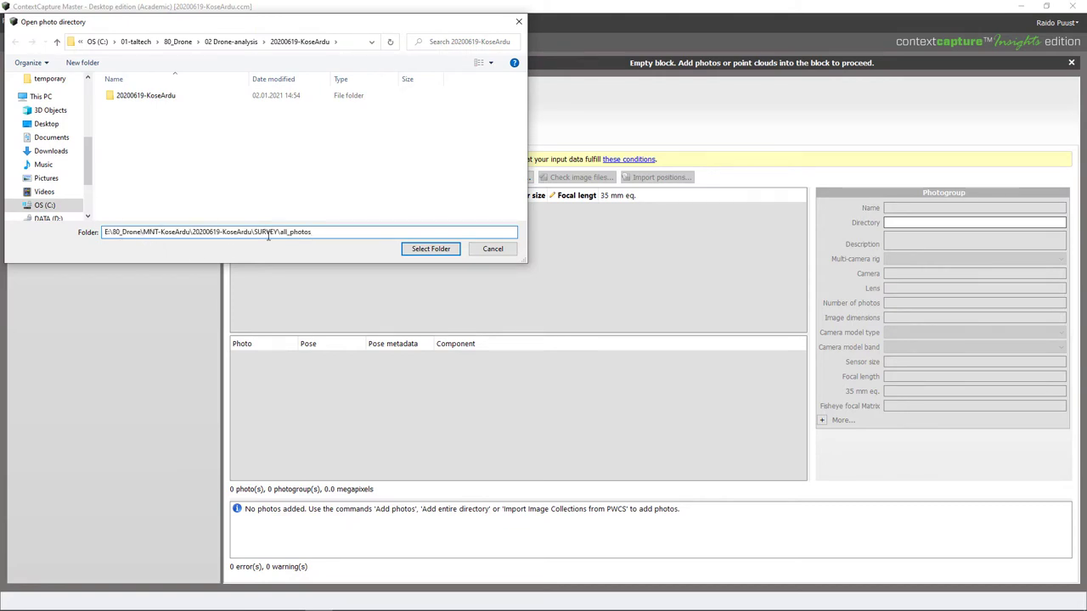
{"action": "left_click", "coordinate": [437, 250]}
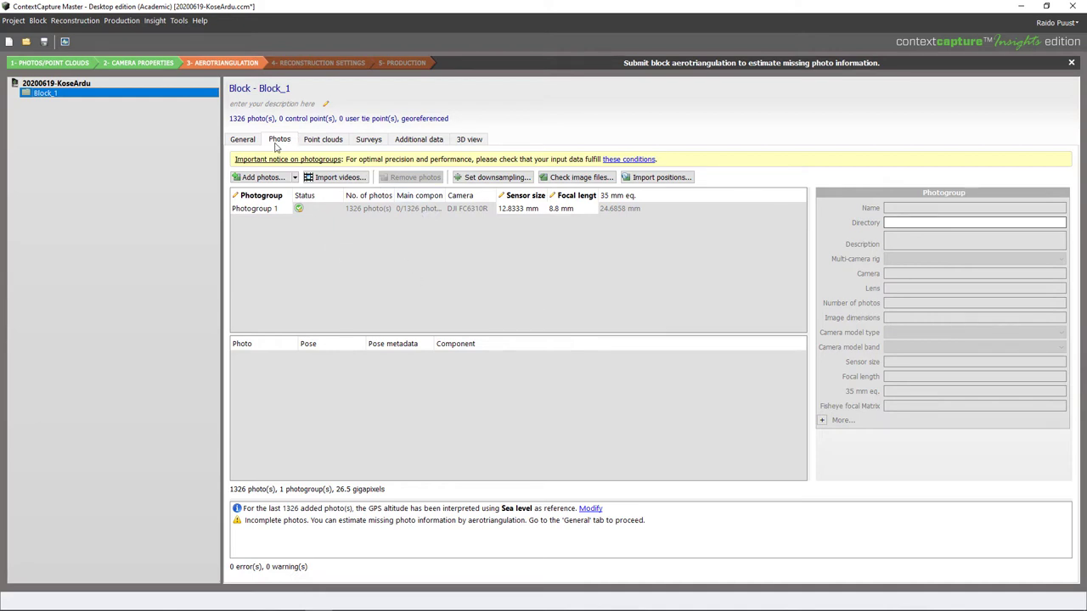
Look through Block_1's Point clouds, Survey data and Additional data pages.
{"action": "left_click", "coordinate": [325, 141]}
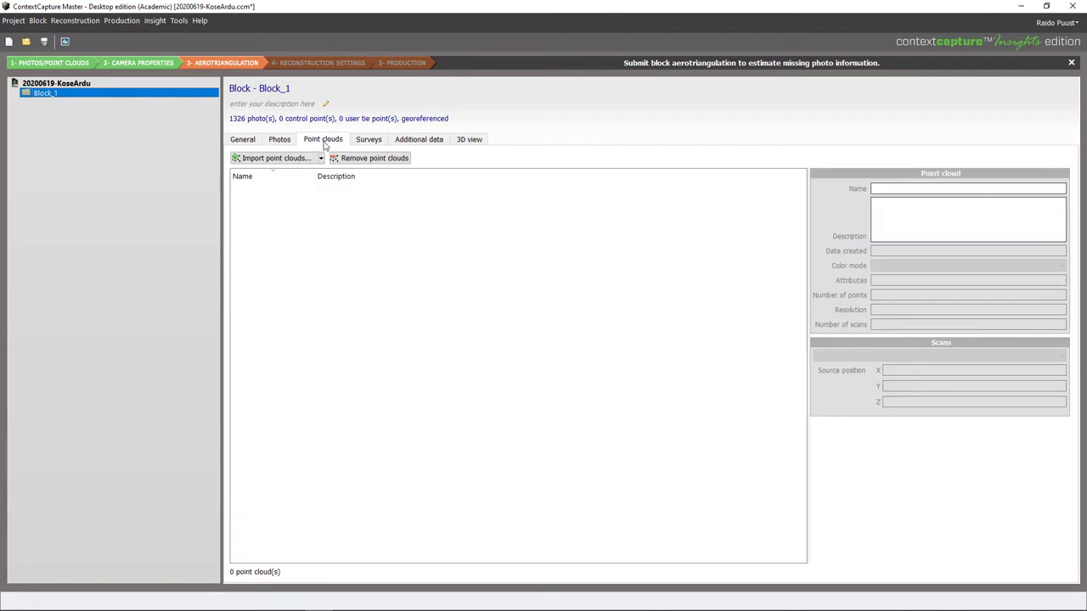
{"action": "left_click", "coordinate": [368, 141]}
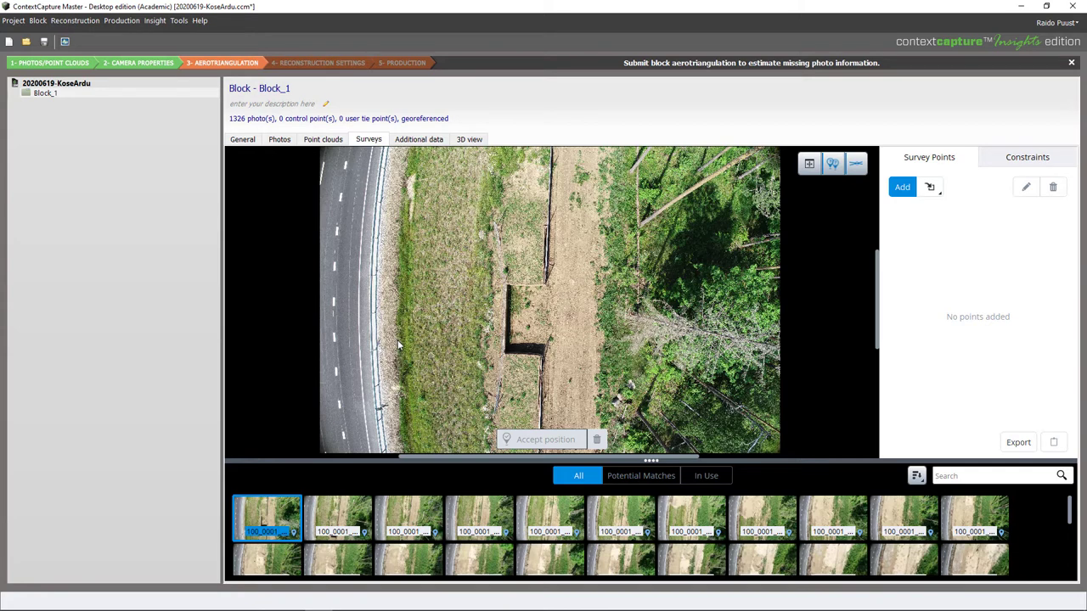
{"action": "left_click", "coordinate": [420, 140]}
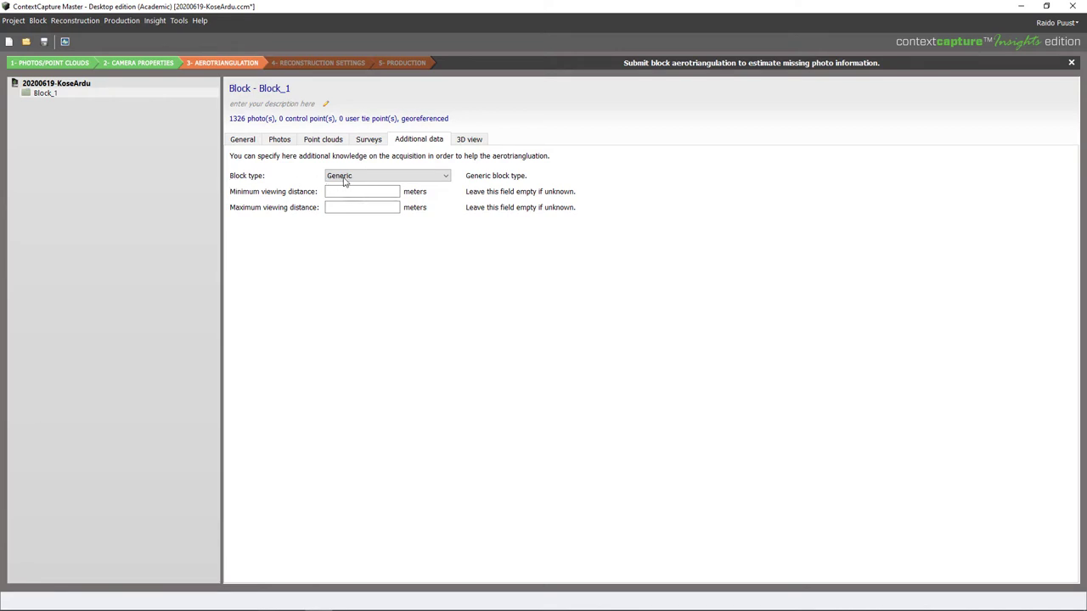
Inspect the highway strip's camera positions in 3D, then return to the General page.
{"action": "left_click", "coordinate": [469, 139]}
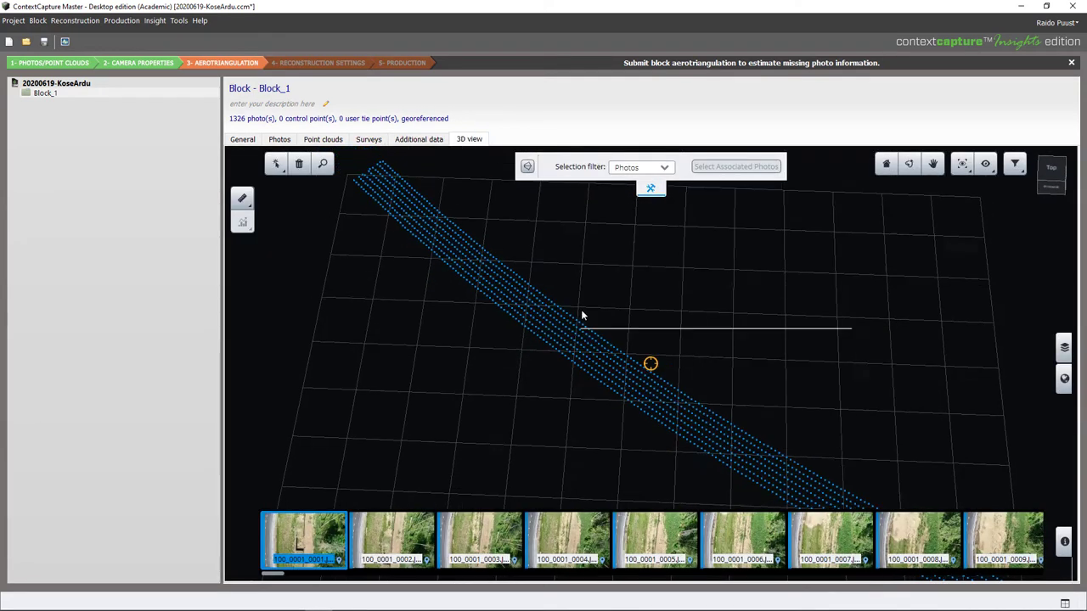
{"action": "left_click_drag", "start_coordinate": [582, 312], "coordinate": [576, 212]}
{"action": "left_click_drag", "start_coordinate": [669, 336], "coordinate": [663, 299]}
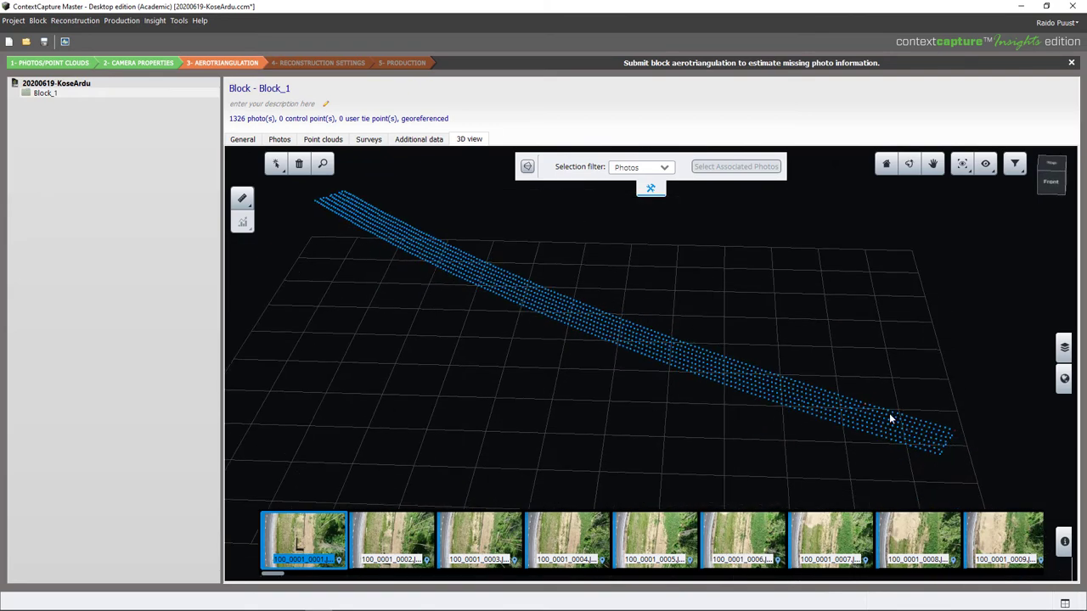
{"action": "scroll", "coordinate": [735, 376], "scroll_direction": "up", "scroll_amount": 10}
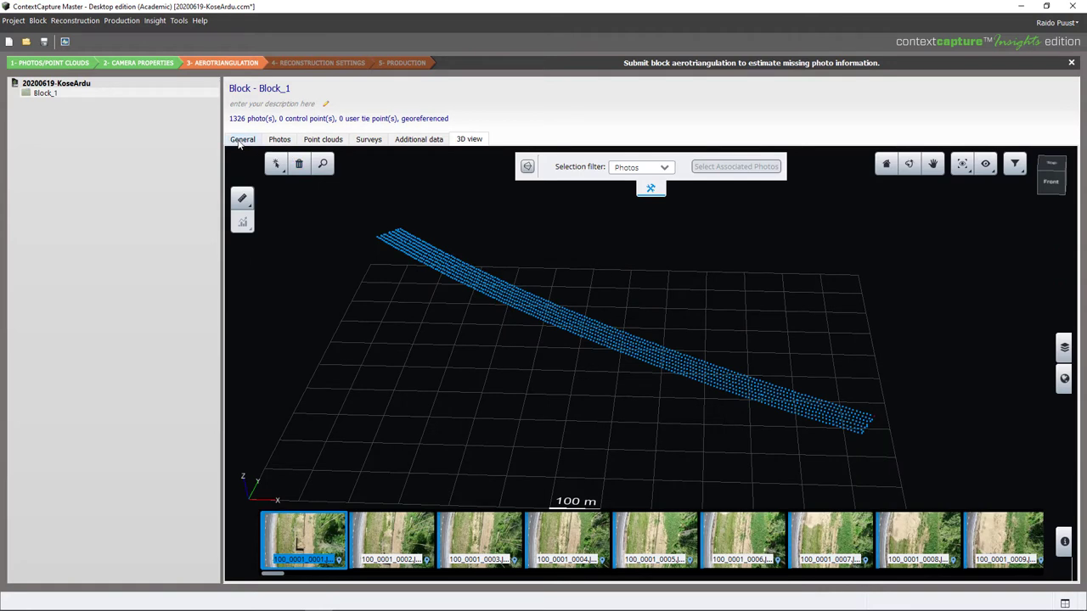
{"action": "left_click", "coordinate": [241, 140]}
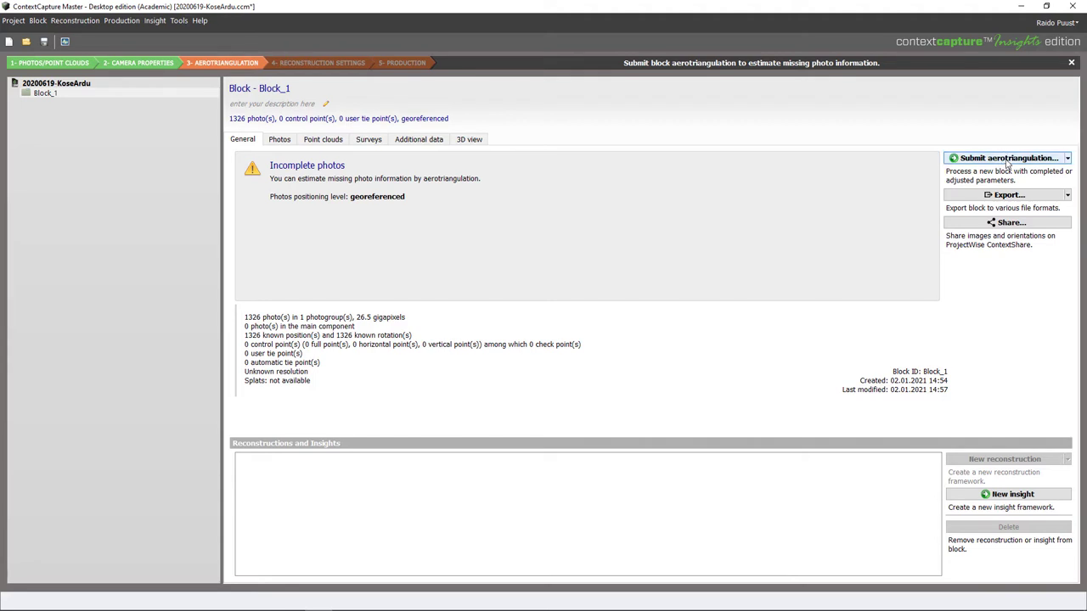
Show the Submit aerotriangulation options: local ContextCapture Engine or cloud processing.
{"action": "left_click", "coordinate": [1068, 159]}
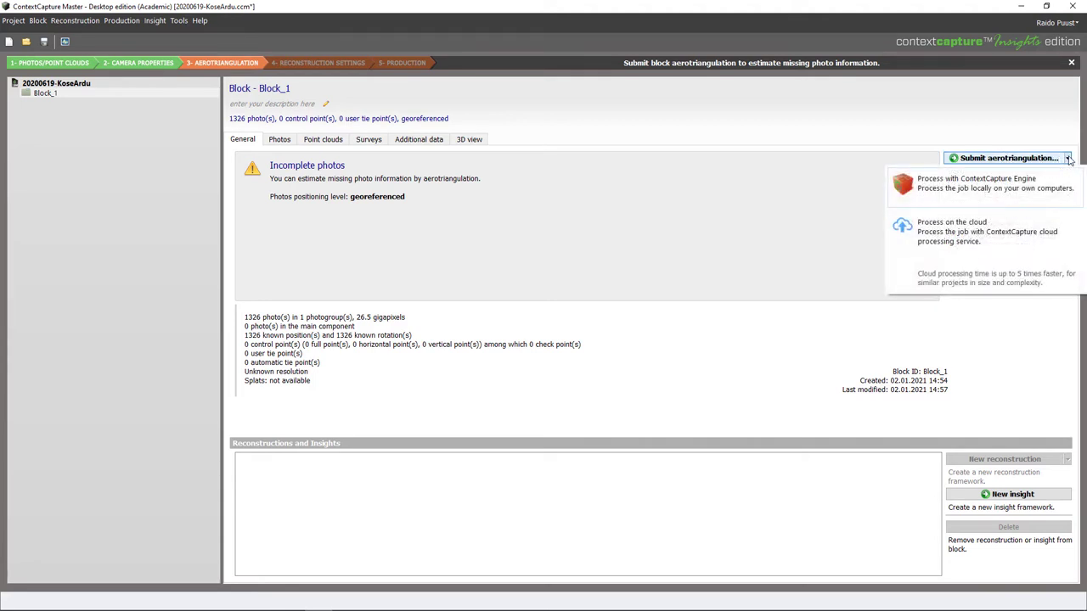
Choose local ContextCapture Engine processing, opening the definition for output block 'Block_1 - AT'.
{"action": "left_click", "coordinate": [985, 187]}
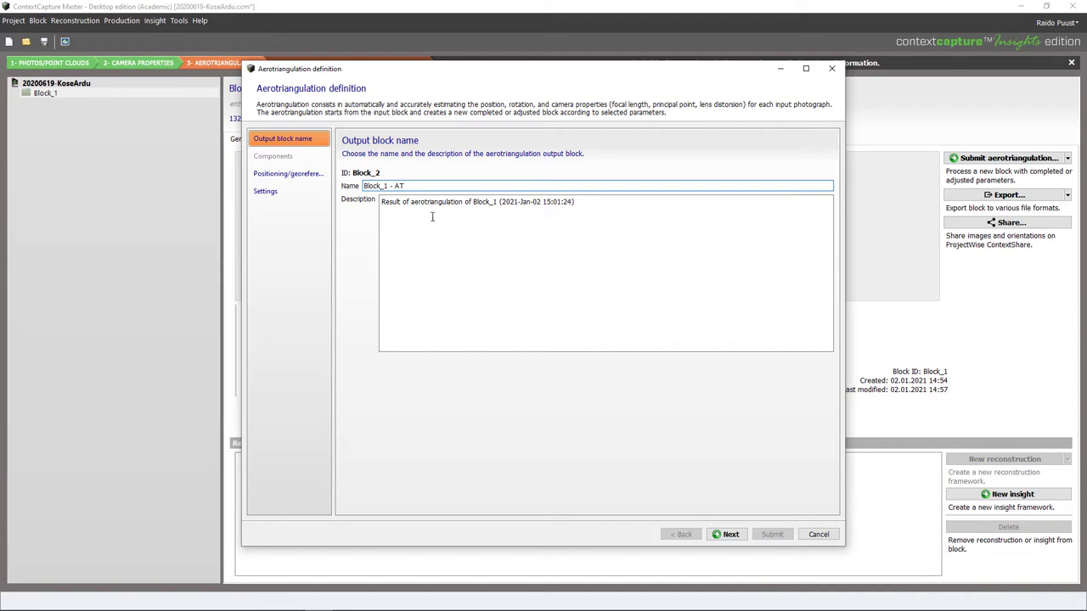
Set adjustment constraints to photo positioning metadata and advance to the Default-preset Settings page.
{"action": "left_click", "coordinate": [723, 534]}
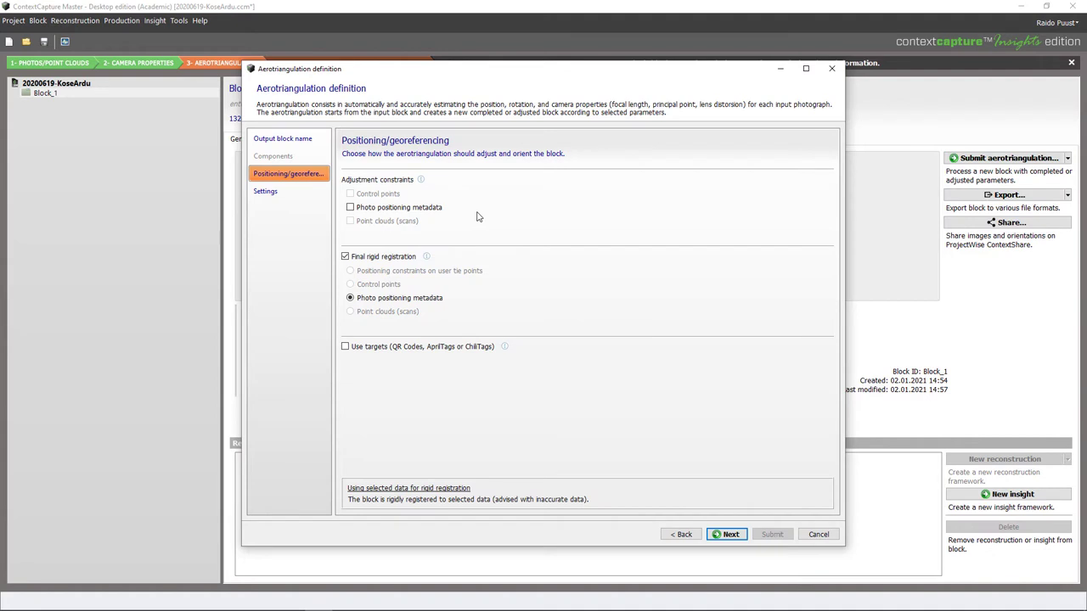
{"action": "left_click", "coordinate": [404, 210]}
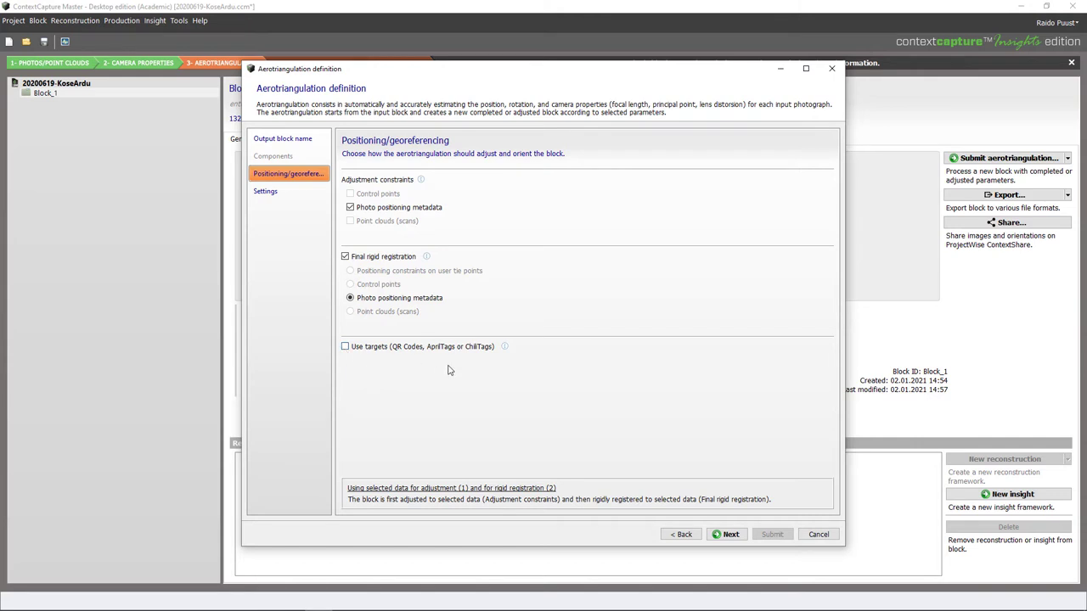
{"action": "left_click", "coordinate": [727, 534]}
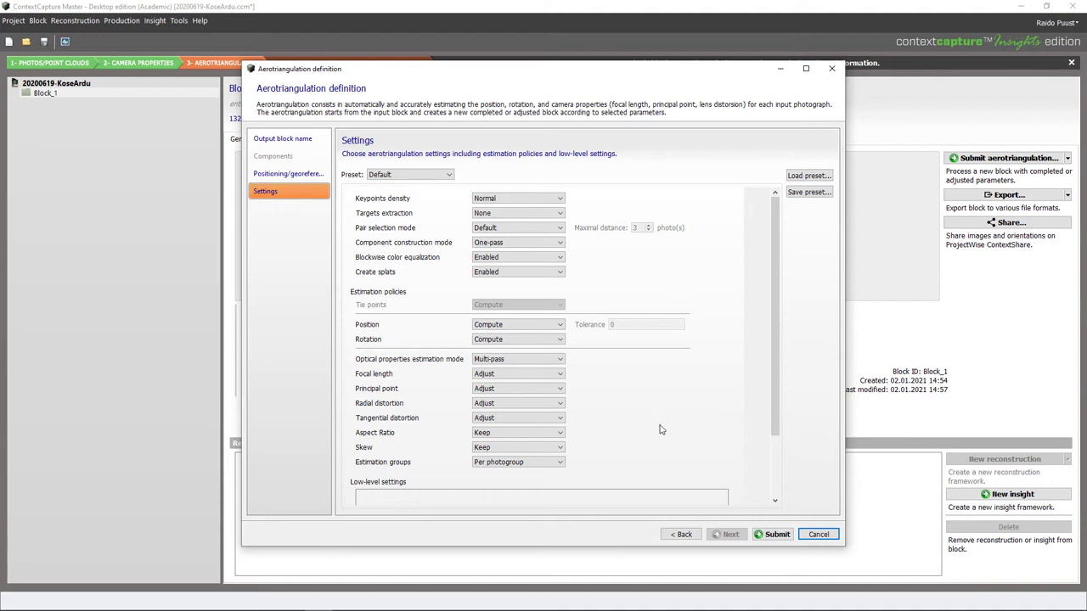
Submit Block_1 - AT aerotriangulation with default settings, yielding 165263 tie points.
{"action": "left_click", "coordinate": [778, 535]}
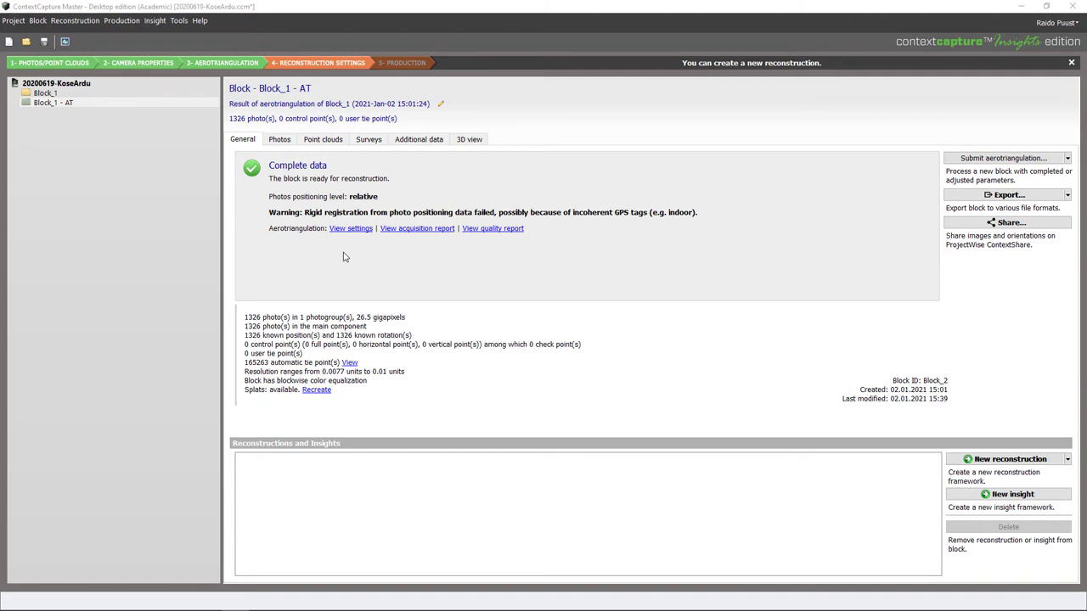
Orbit the aerotriangulated point cloud and camera ring in 3D, then show the Photos page.
{"action": "left_click", "coordinate": [468, 142]}
{"action": "left_click_drag", "start_coordinate": [581, 380], "coordinate": [584, 310]}
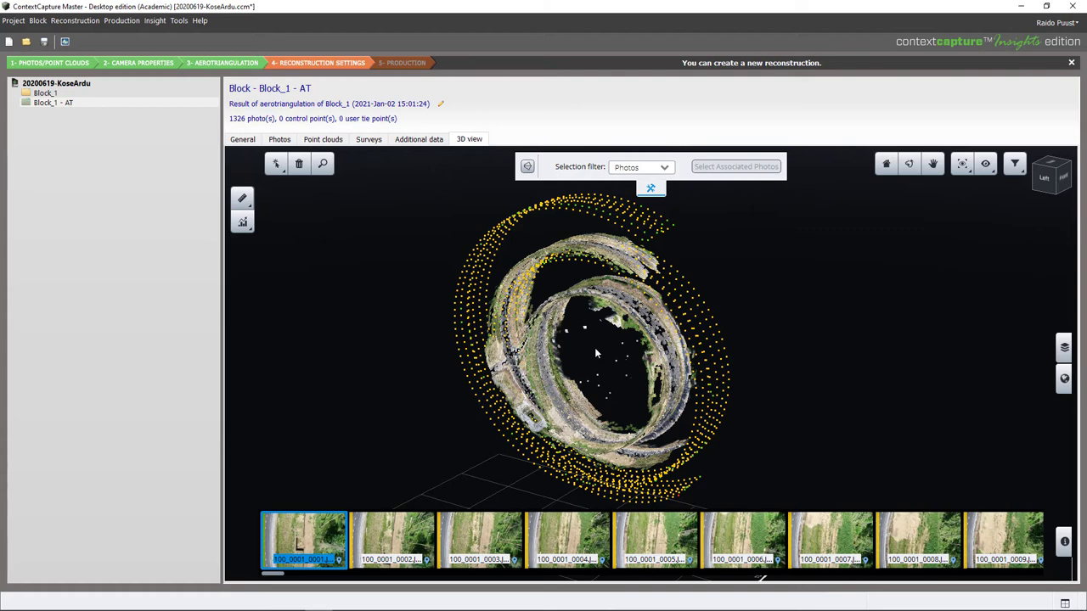
{"action": "left_click_drag", "start_coordinate": [595, 353], "coordinate": [389, 244]}
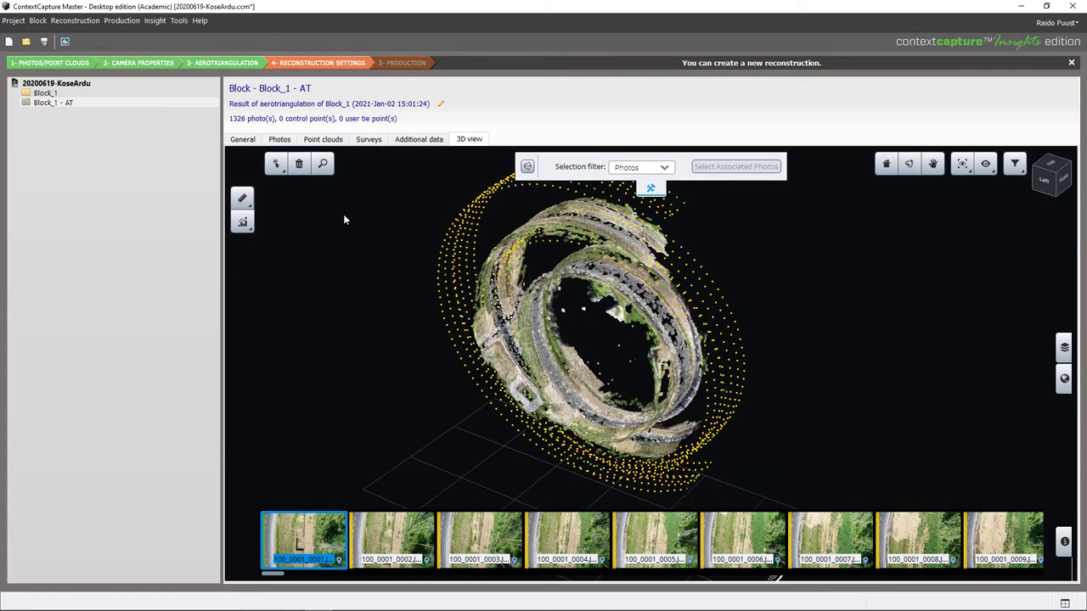
{"action": "left_click", "coordinate": [281, 139]}
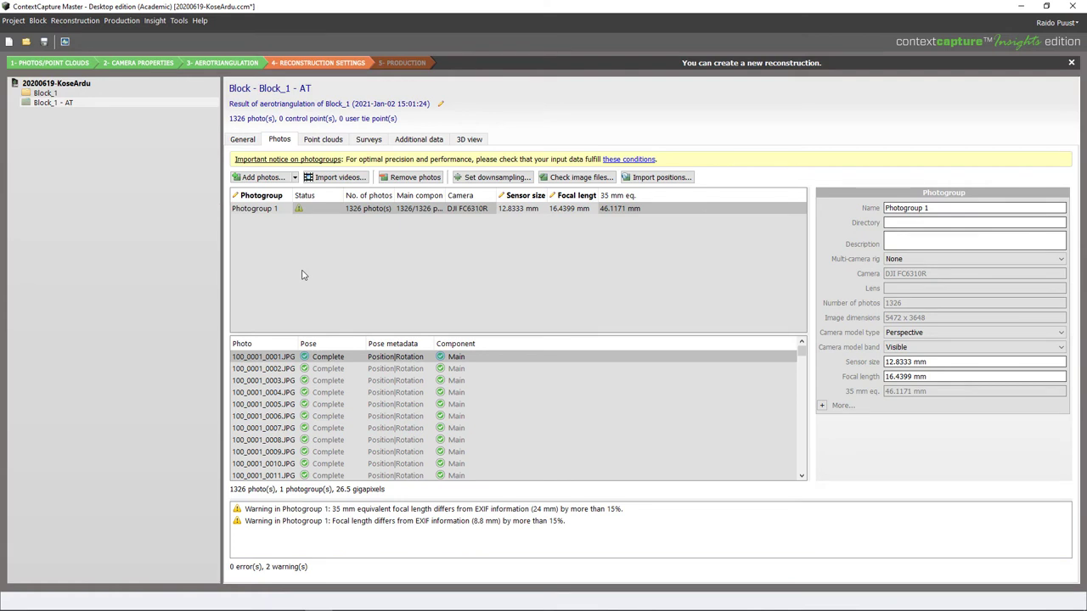
Select Photogroup 1, dismiss its action menu, and save the 20200619-KoseArdu project.
{"action": "left_click", "coordinate": [266, 213]}
{"action": "right_click", "coordinate": [265, 200]}
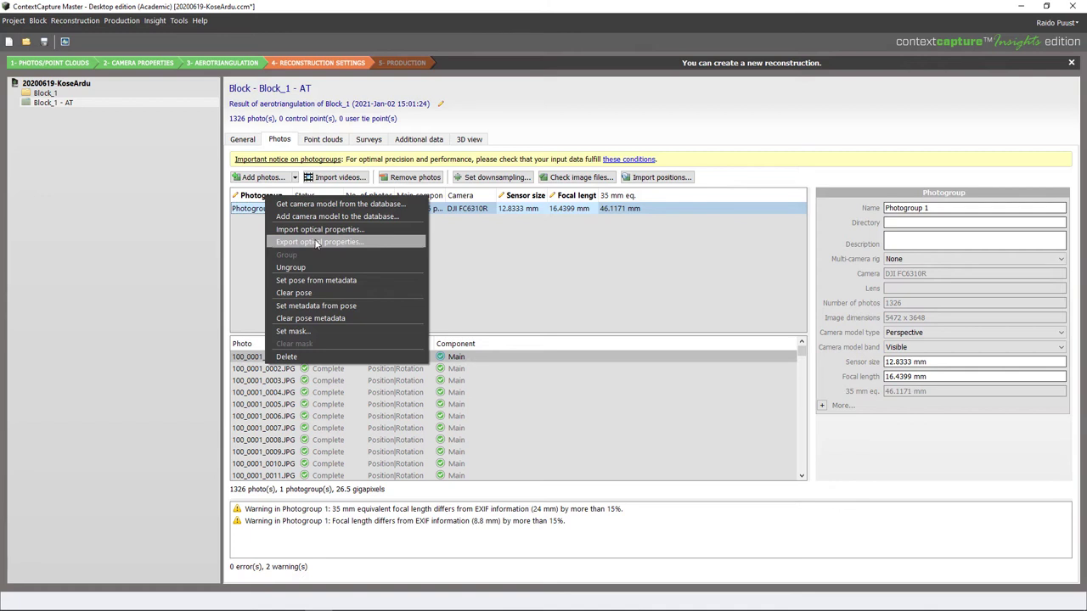
{"action": "left_click", "coordinate": [480, 257]}
{"action": "left_click", "coordinate": [14, 23]}
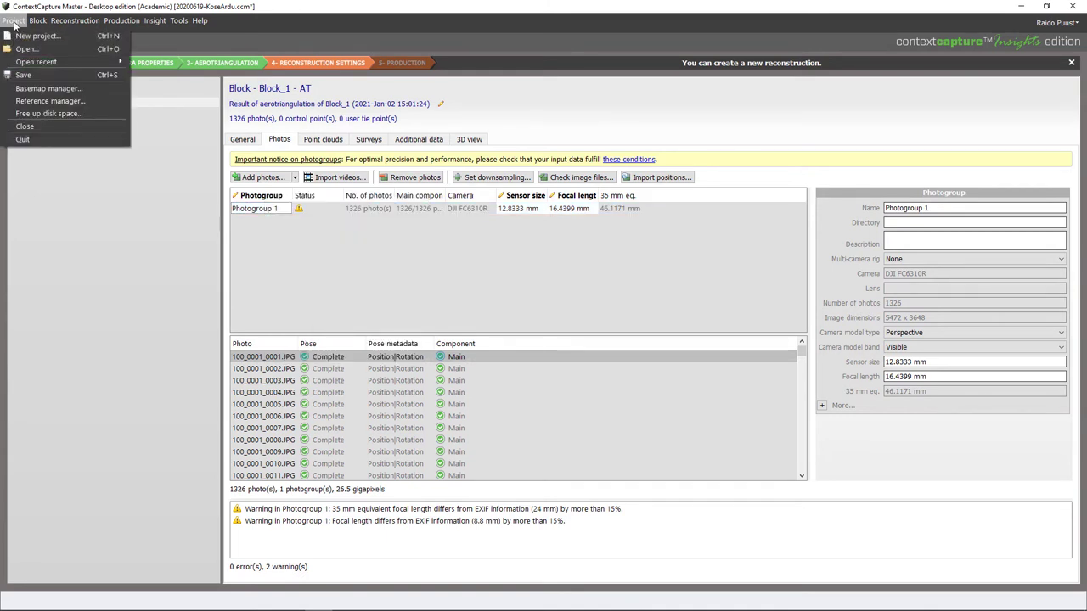
{"action": "left_click", "coordinate": [28, 76]}
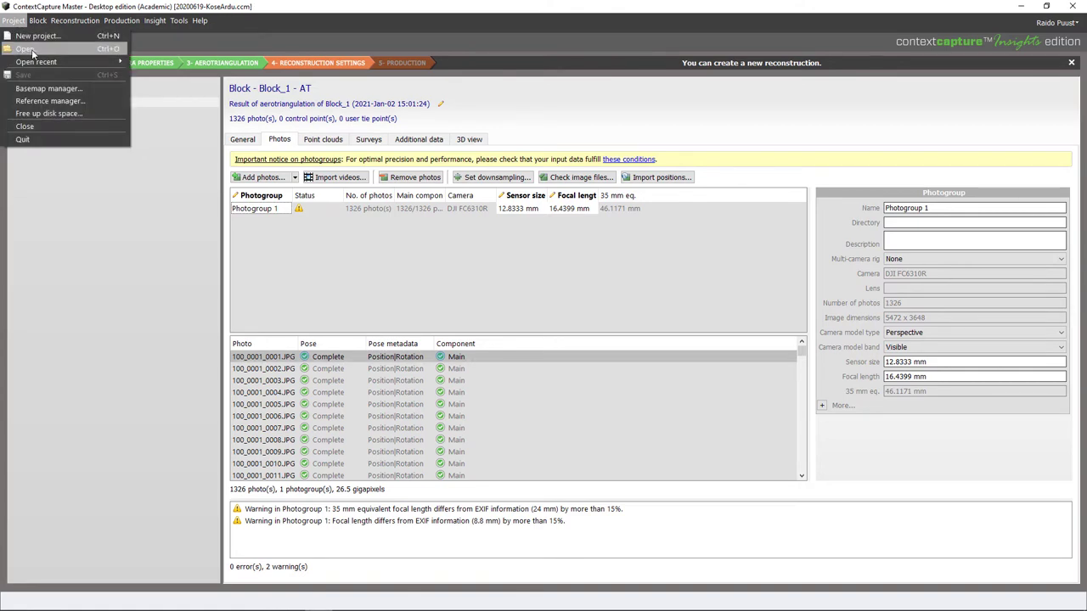
Open the 20200819-MP3v2 project and select its Block_1 - AT block.
{"action": "left_click", "coordinate": [23, 49]}
{"action": "double_click", "coordinate": [161, 143]}
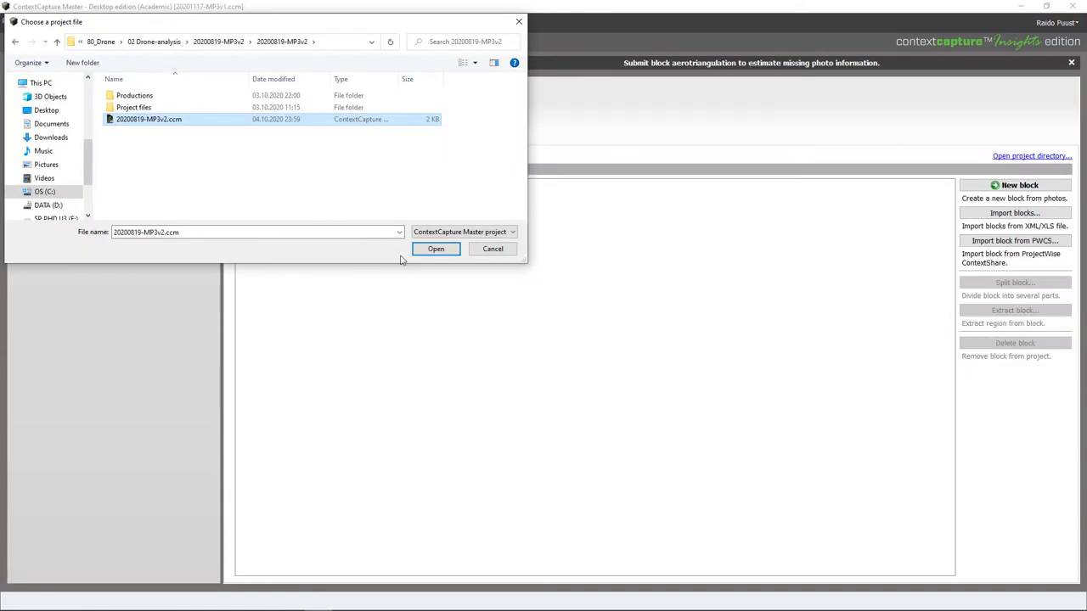
{"action": "left_click", "coordinate": [436, 248]}
{"action": "left_click", "coordinate": [62, 105]}
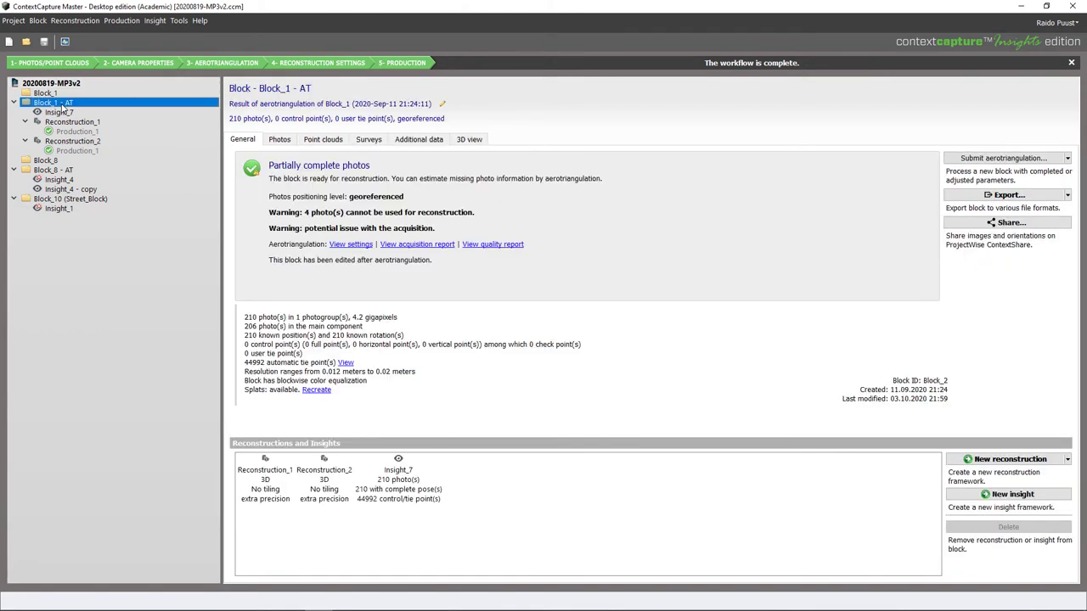
Orbit the block's model around the central building, then select Photogroup 1 under Photos.
{"action": "left_click", "coordinate": [472, 140]}
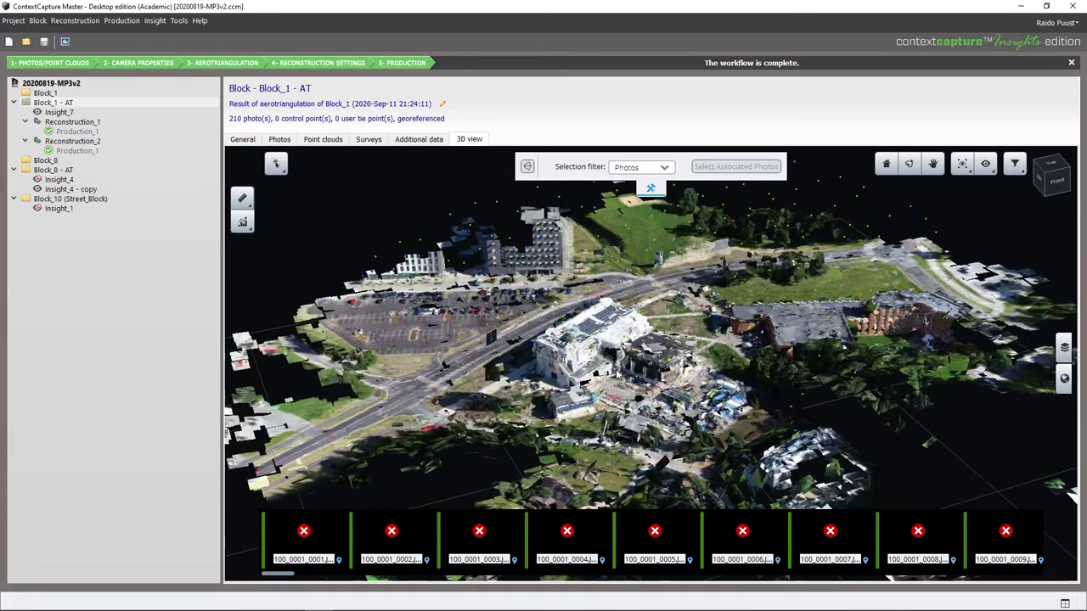
{"action": "left_click_drag", "start_coordinate": [525, 387], "coordinate": [477, 365]}
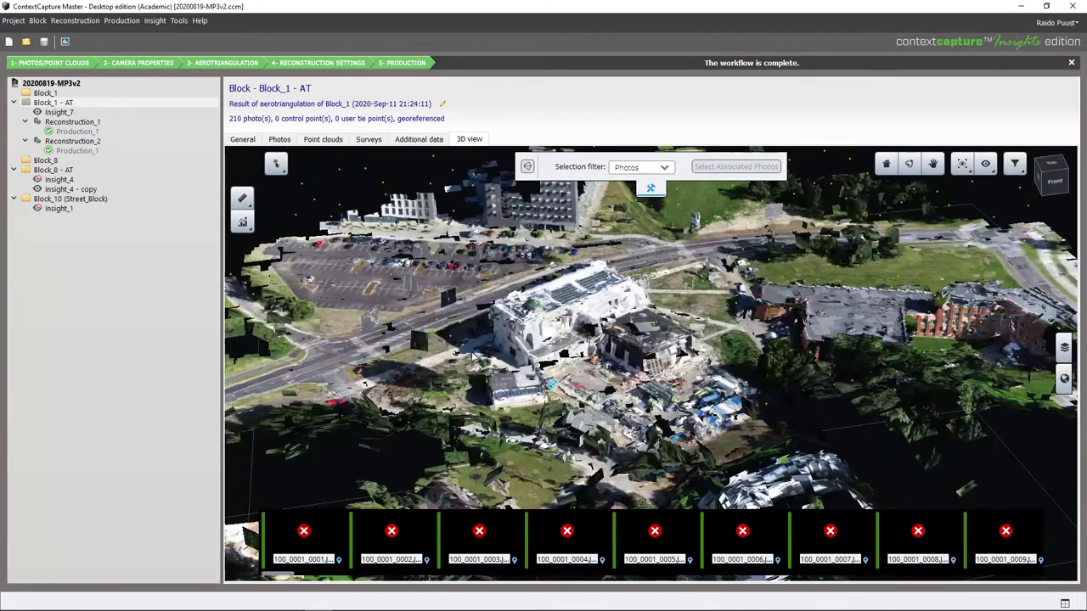
{"action": "left_click_drag", "start_coordinate": [575, 383], "coordinate": [667, 320]}
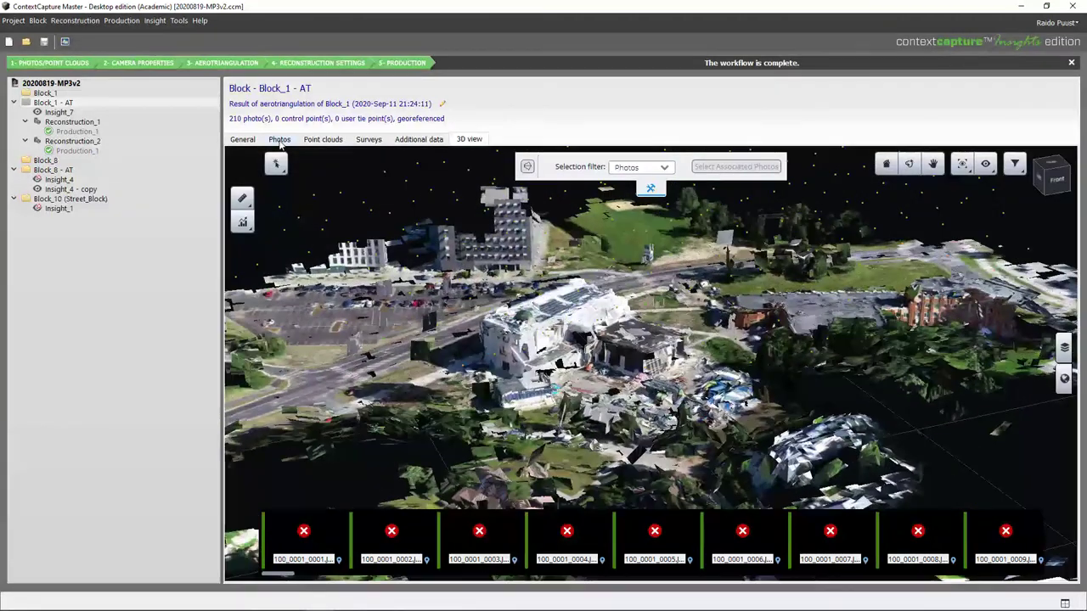
{"action": "left_click", "coordinate": [279, 139]}
{"action": "left_click", "coordinate": [251, 212]}
Export Photogroup 1's optical properties as FC6310R_8.56174mm.opt into the KoseArdu folder.
{"action": "right_click", "coordinate": [251, 212]}
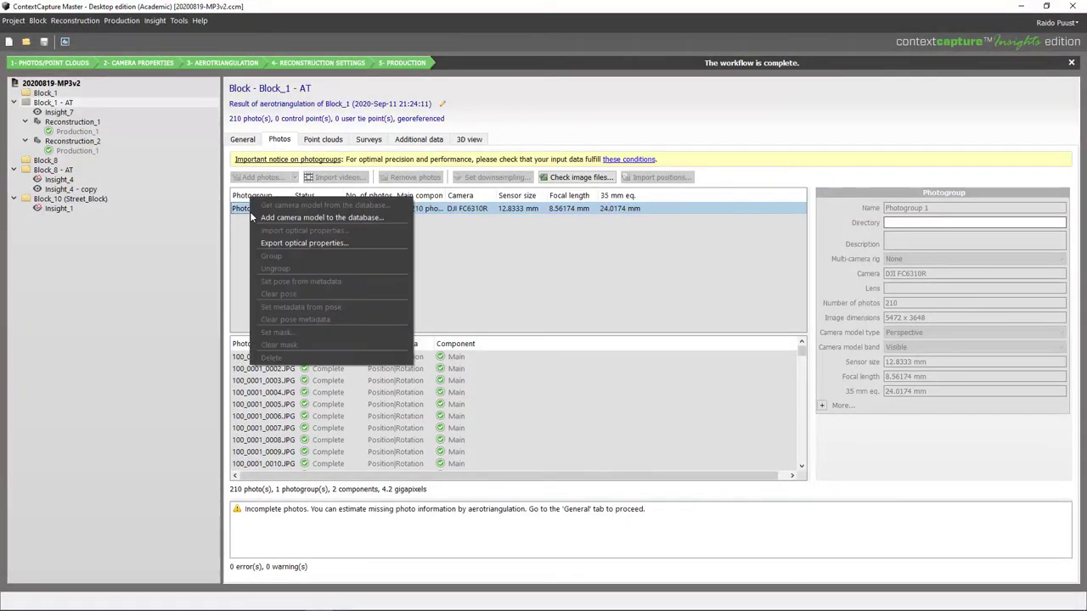
{"action": "left_click", "coordinate": [289, 243]}
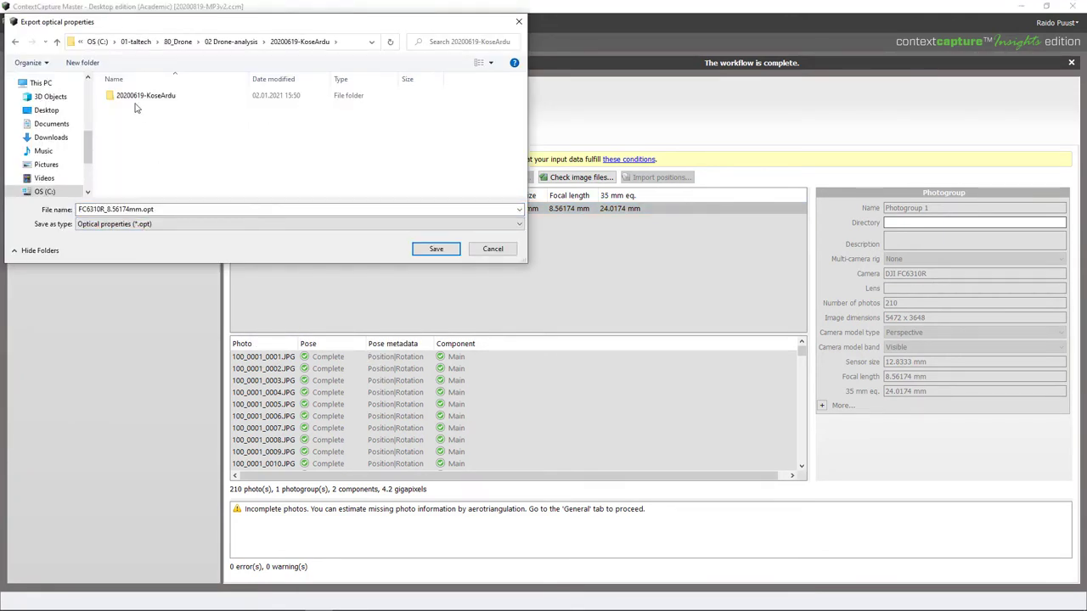
{"action": "left_click", "coordinate": [436, 249]}
Reopen the 20200619-KoseArdu project from its folder.
{"action": "left_click", "coordinate": [13, 21]}
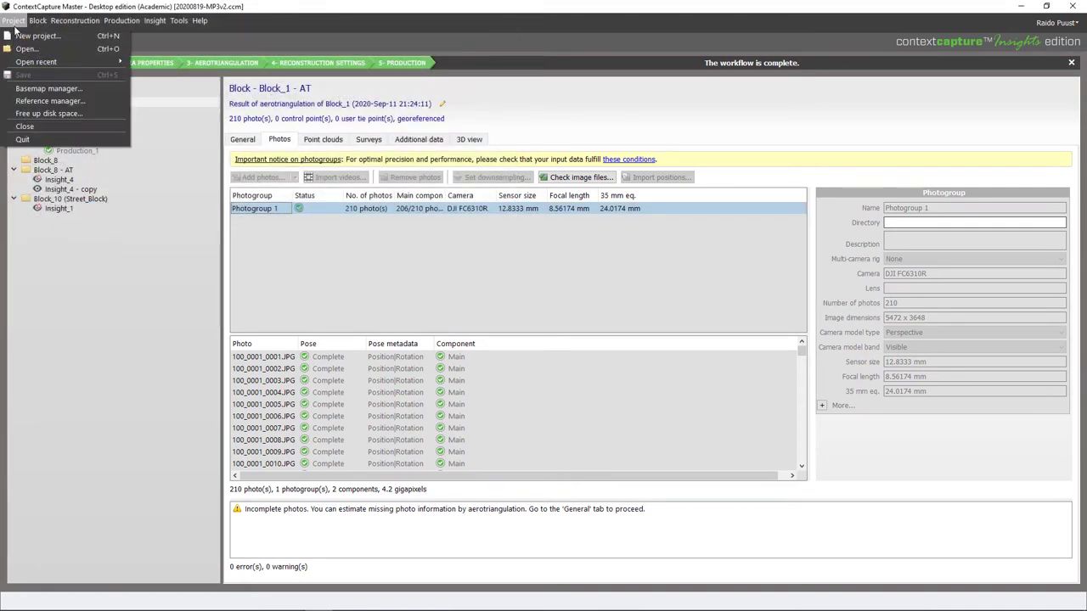
{"action": "left_click", "coordinate": [49, 62]}
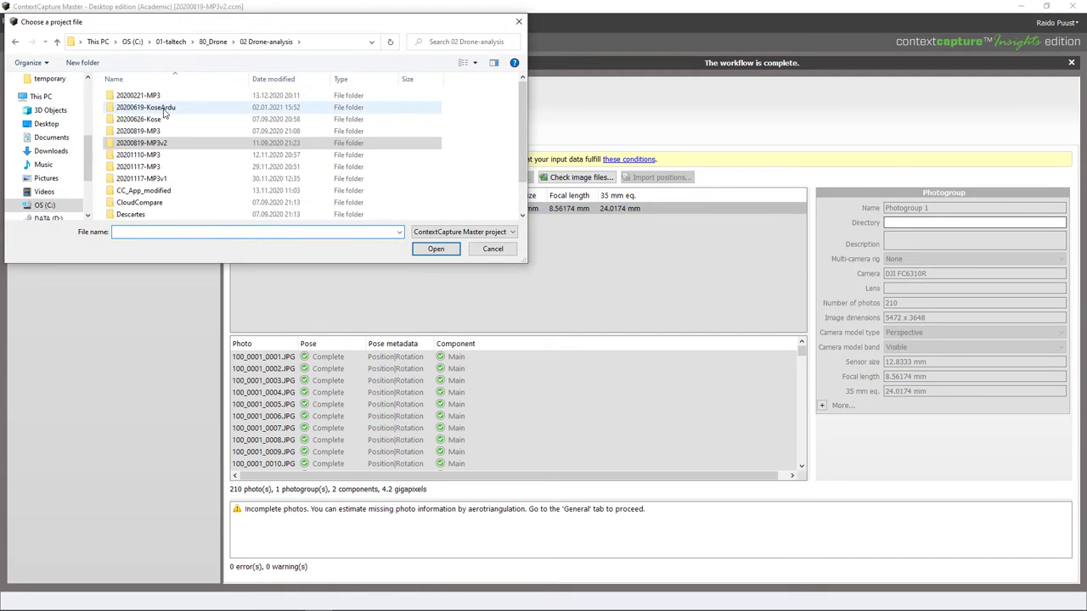
{"action": "double_click", "coordinate": [164, 113]}
{"action": "double_click", "coordinate": [153, 97]}
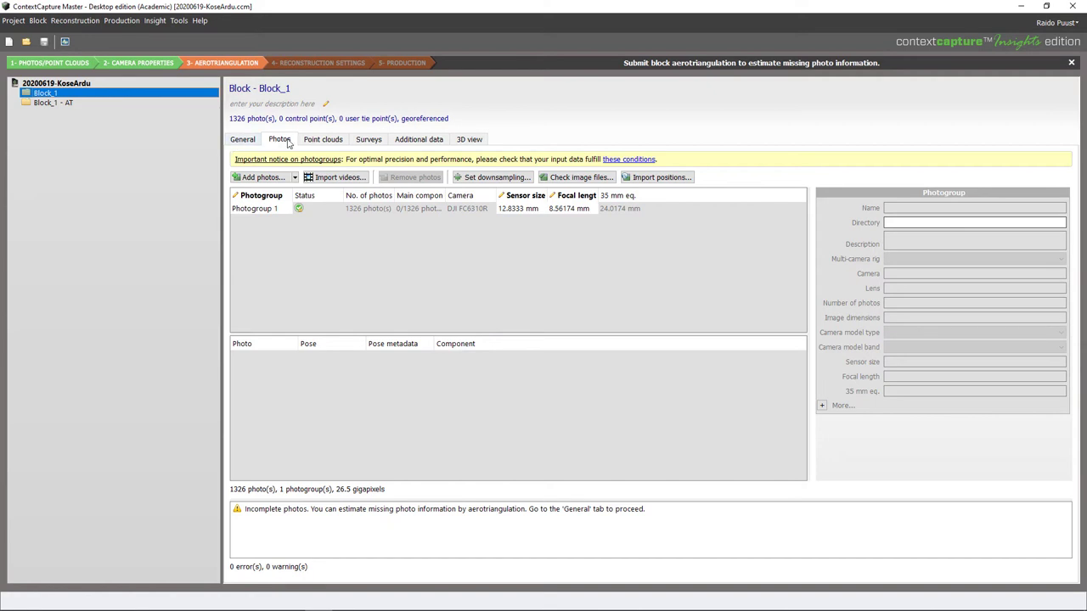
Import FC6310R_8.56174mm.opt into Block_1's Photogroup 1, overwriting its optics, and show General.
{"action": "right_click", "coordinate": [258, 209]}
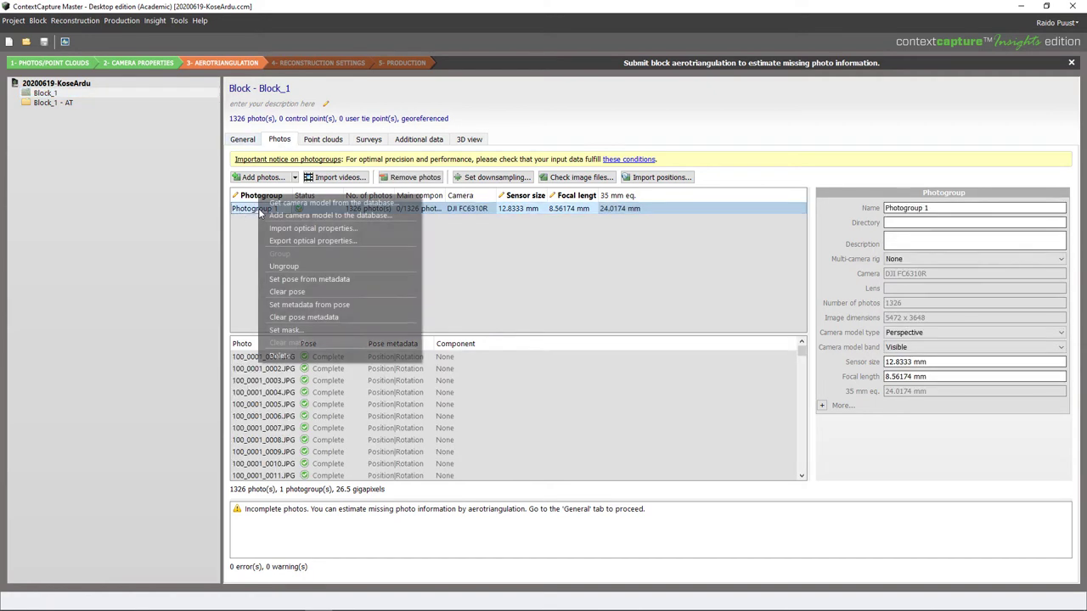
{"action": "left_click", "coordinate": [309, 230]}
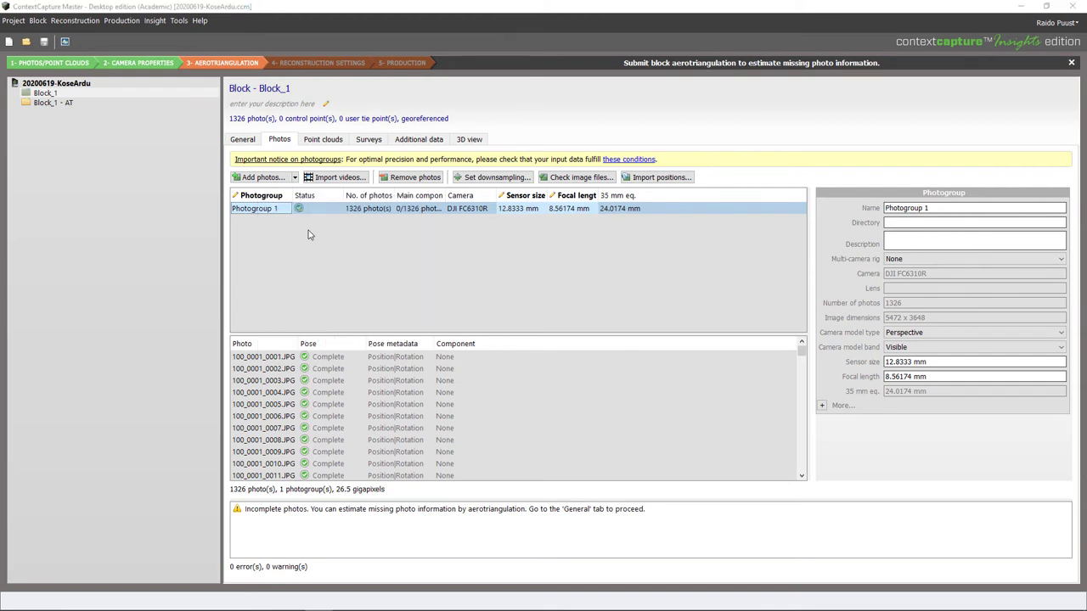
{"action": "left_click", "coordinate": [227, 42]}
{"action": "left_click", "coordinate": [174, 108]}
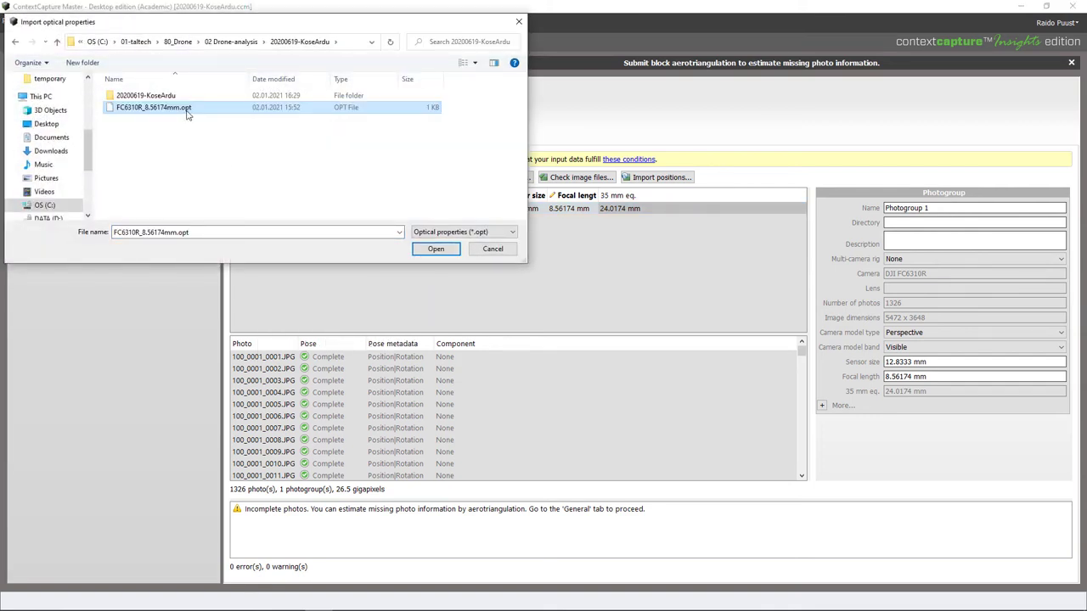
{"action": "left_click", "coordinate": [436, 249]}
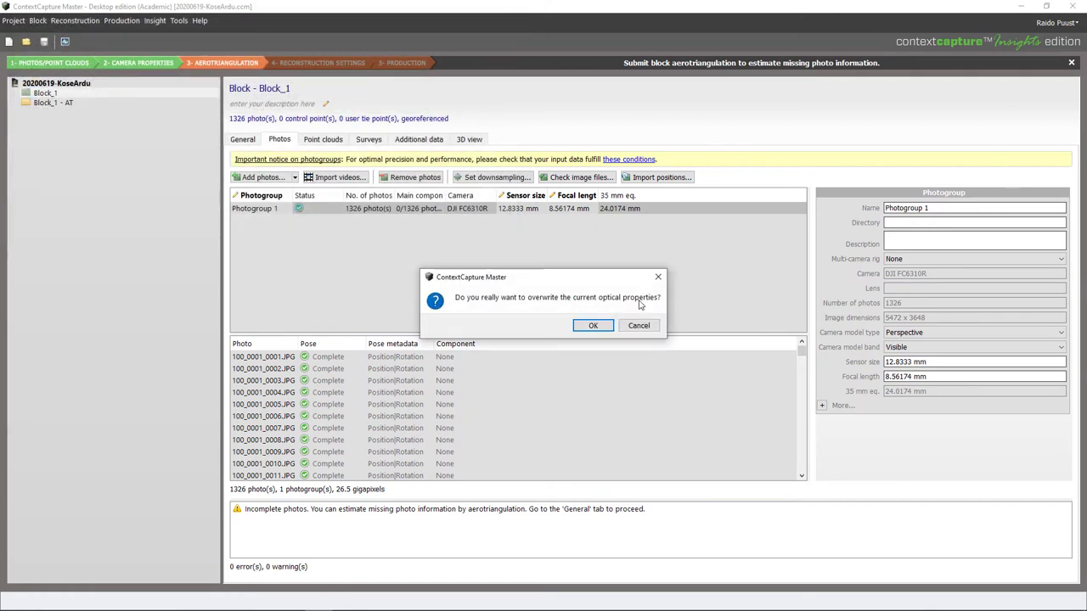
{"action": "left_click", "coordinate": [593, 326]}
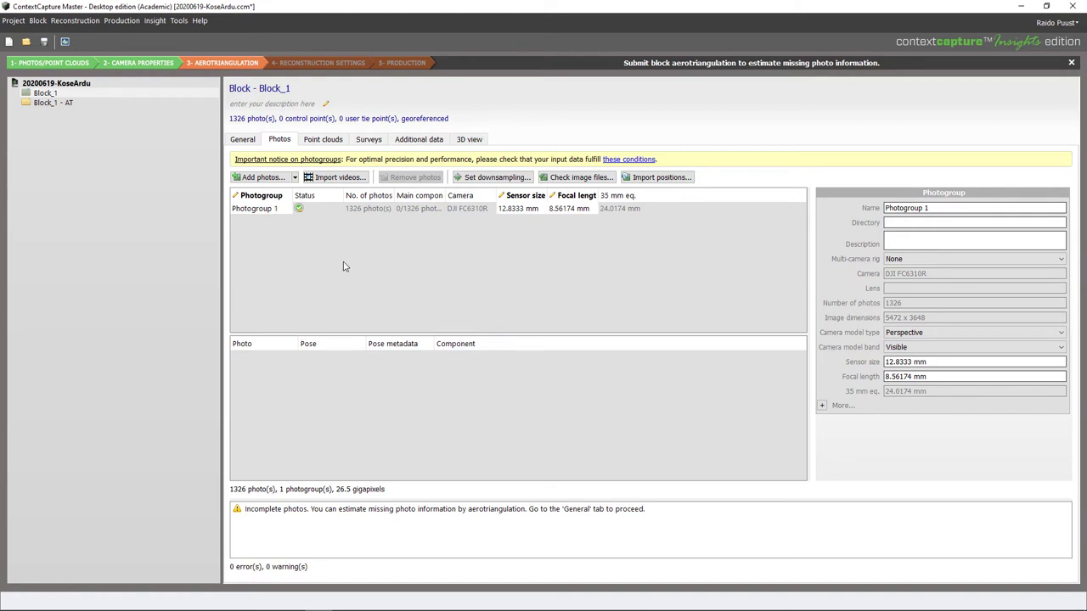
{"action": "left_click", "coordinate": [244, 141]}
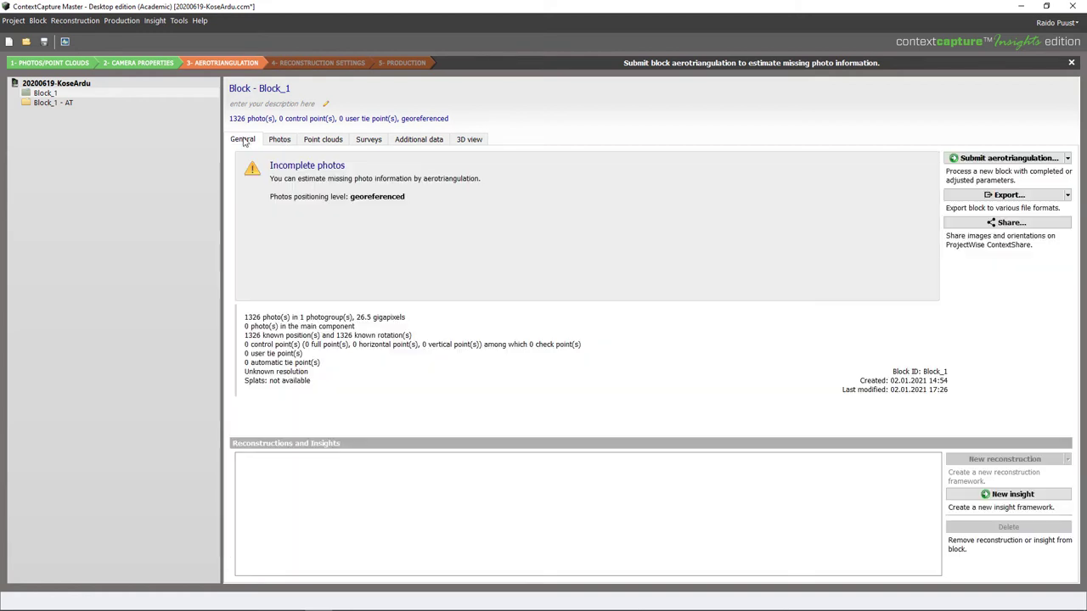
Set up local aerotriangulation named Block_1 - AT2, adjusted to photo positioning metadata.
{"action": "left_click", "coordinate": [1011, 159]}
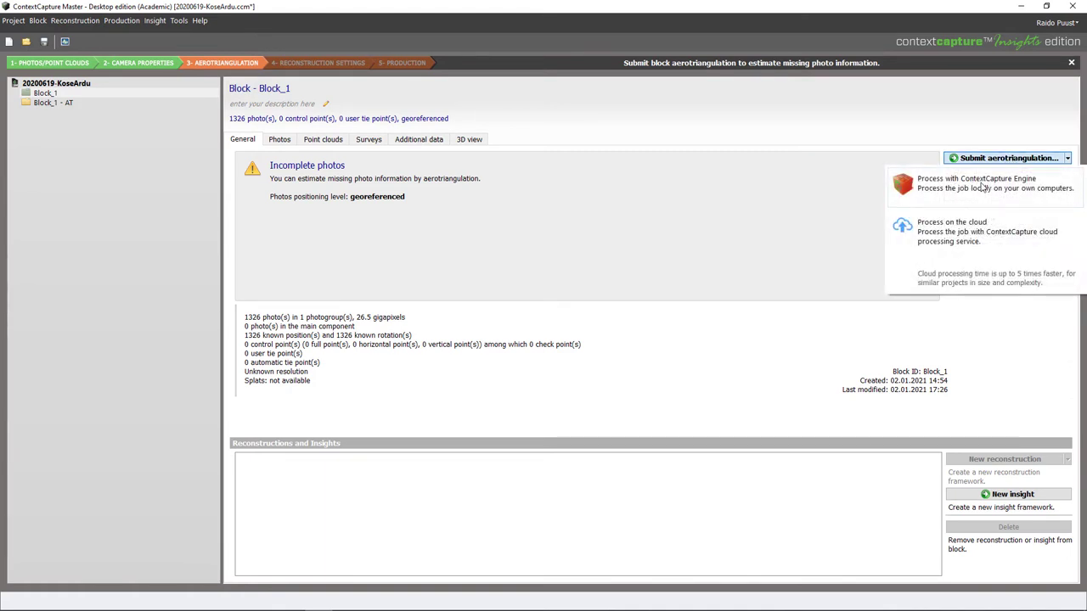
{"action": "left_click", "coordinate": [982, 187]}
{"action": "left_click", "coordinate": [428, 186]}
{"action": "key", "text": "BackSpace"}
{"action": "key", "text": "BackSpace"}
{"action": "key", "text": "BackSpace"}
{"action": "key", "text": "BackSpace"}
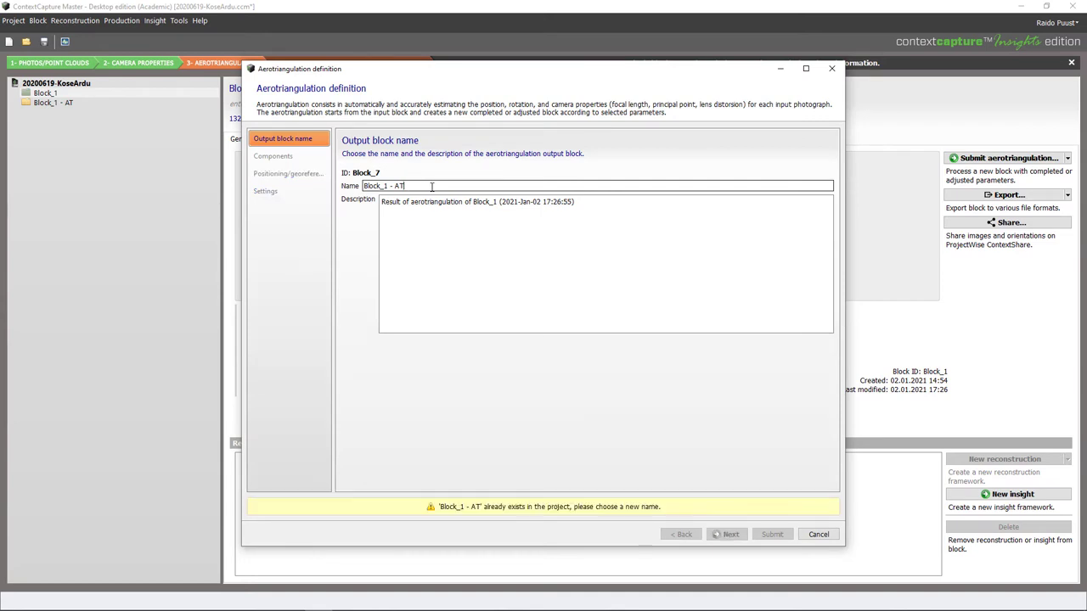
{"action": "type", "text": "2"}
{"action": "left_click", "coordinate": [728, 534]}
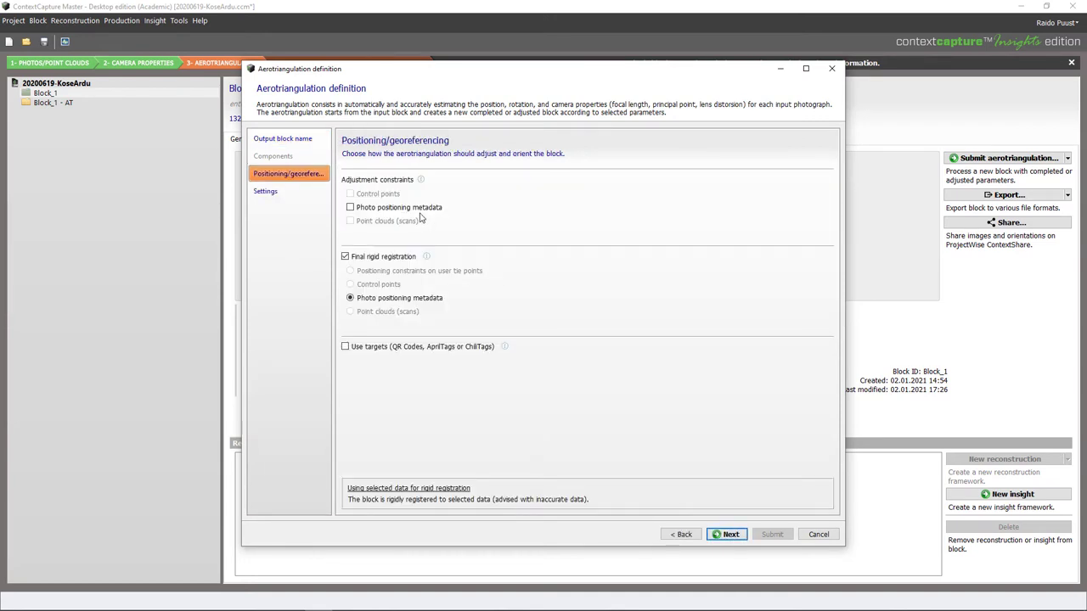
{"action": "left_click", "coordinate": [379, 209]}
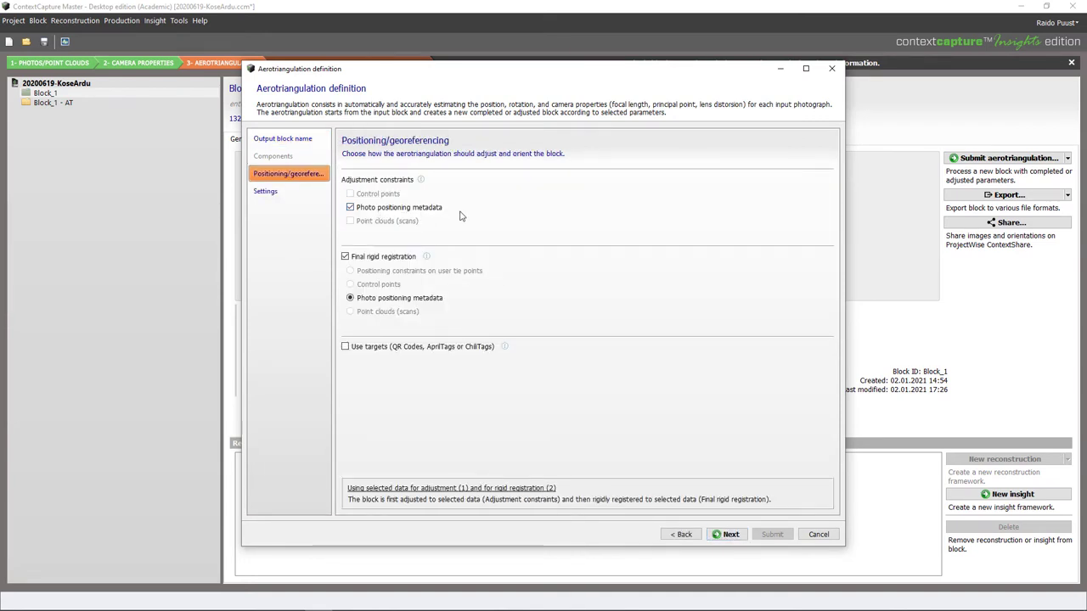
{"action": "left_click", "coordinate": [729, 535]}
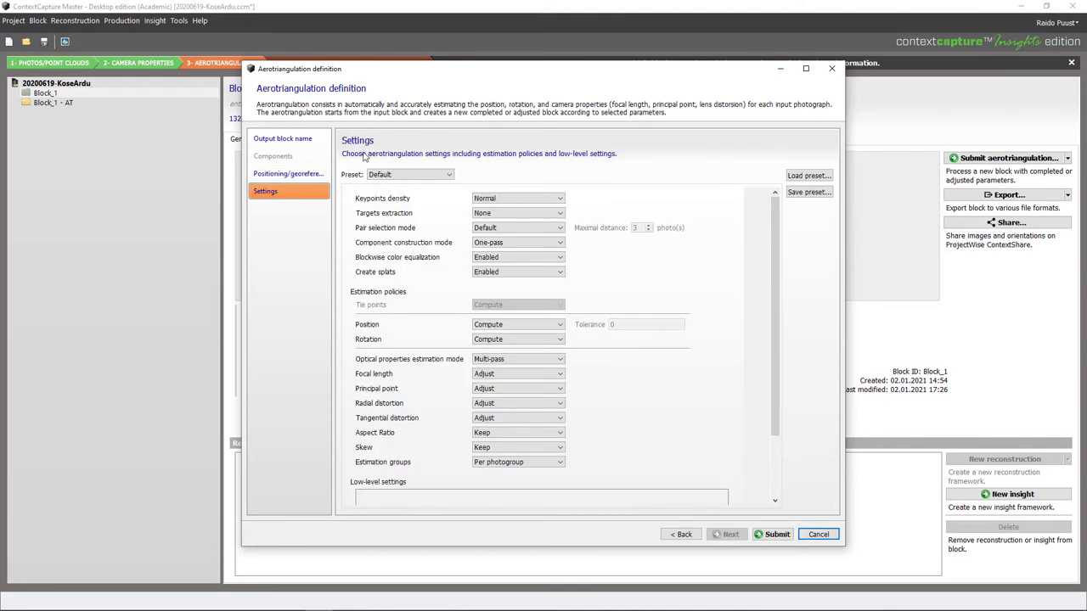
Keep focal length, principal point, radial and tangential distortion fixed, and submit the job.
{"action": "mouse_move", "coordinate": [388, 348]}
{"action": "left_click", "coordinate": [489, 376]}
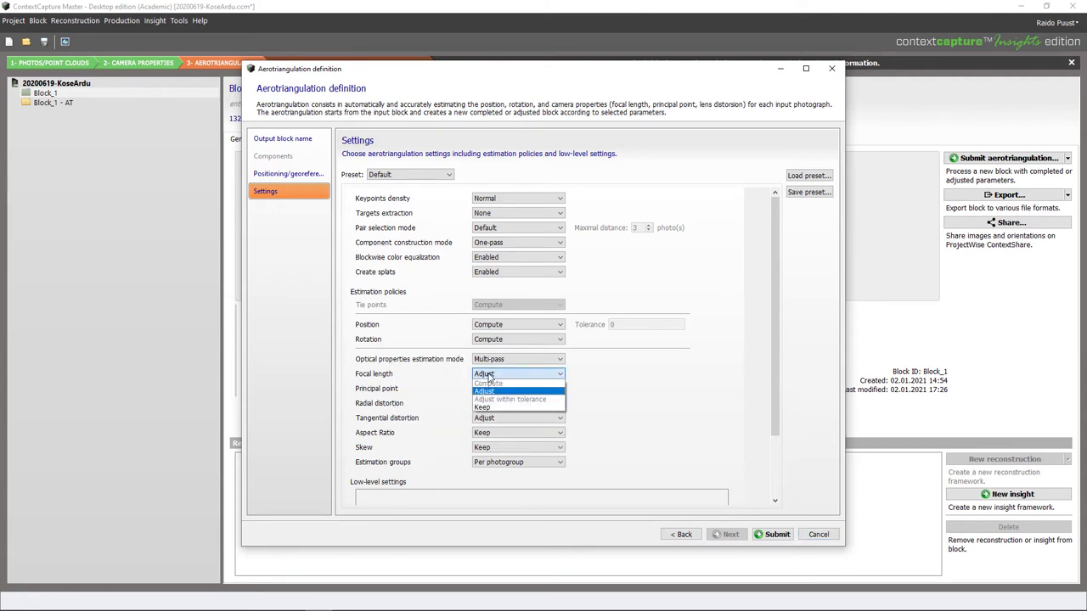
{"action": "left_click", "coordinate": [482, 406]}
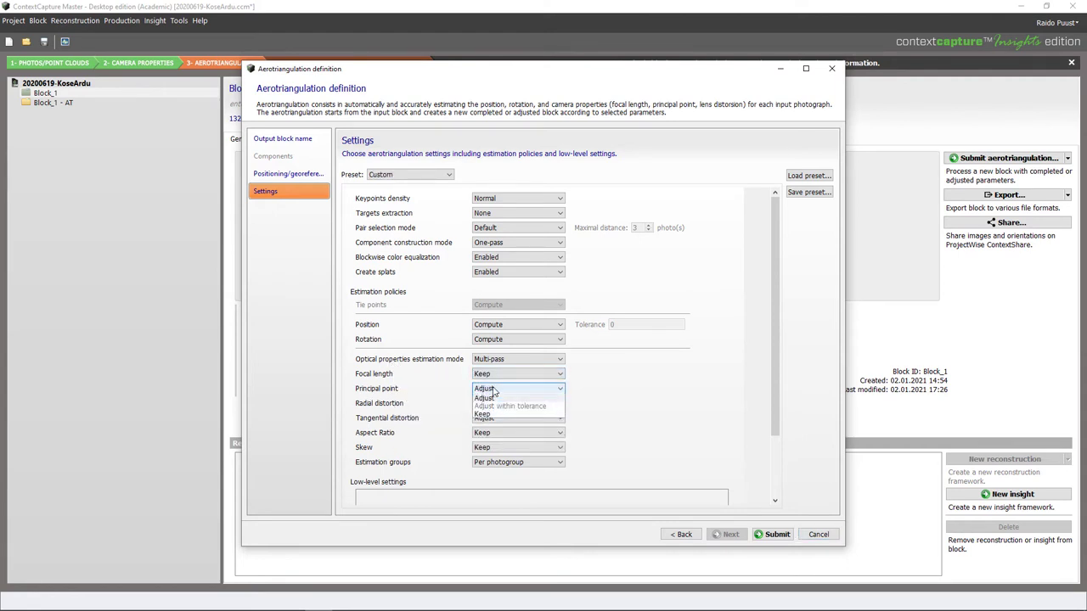
{"action": "left_click", "coordinate": [493, 389]}
{"action": "left_click", "coordinate": [484, 422]}
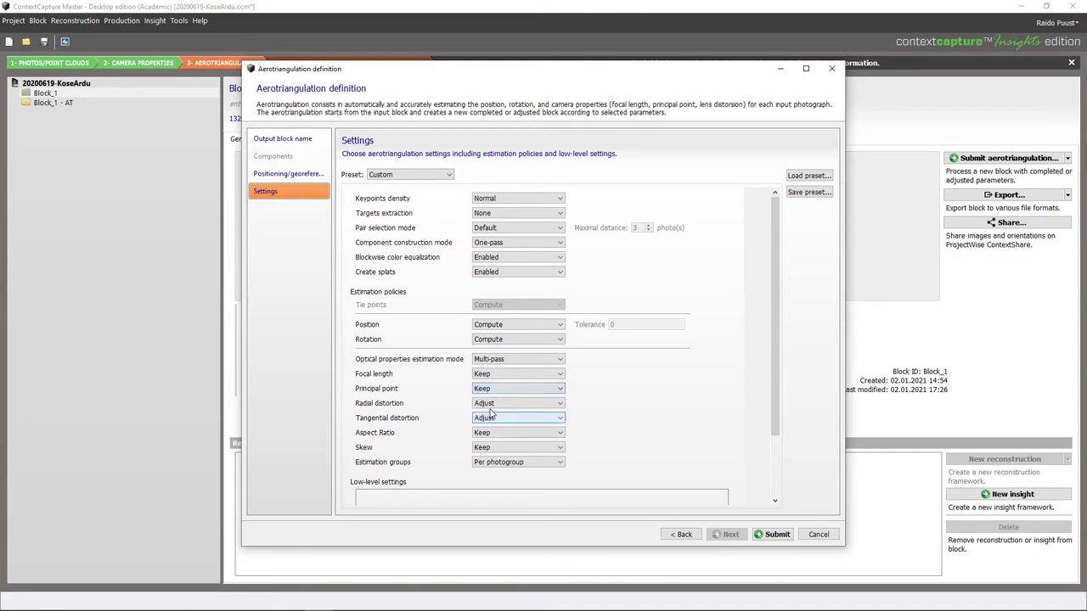
{"action": "left_click", "coordinate": [490, 404]}
{"action": "left_click", "coordinate": [482, 436]}
{"action": "left_click", "coordinate": [489, 418]}
{"action": "left_click", "coordinate": [492, 452]}
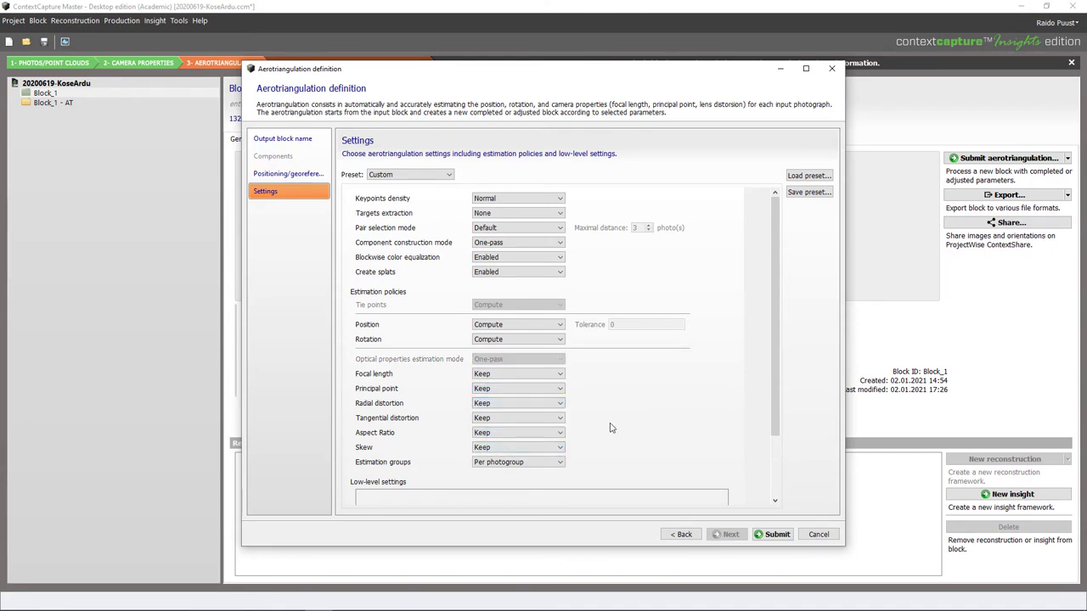
{"action": "left_click", "coordinate": [777, 535]}
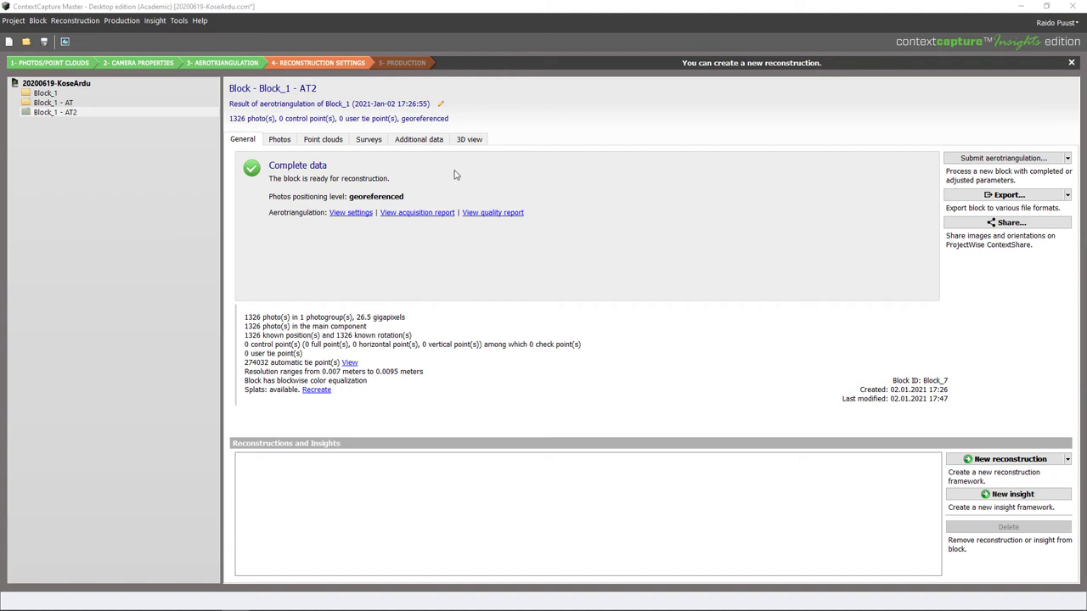
Pan, orbit and zoom the Block_1 - AT2 point cloud in 3D, then return to General.
{"action": "left_click", "coordinate": [472, 143]}
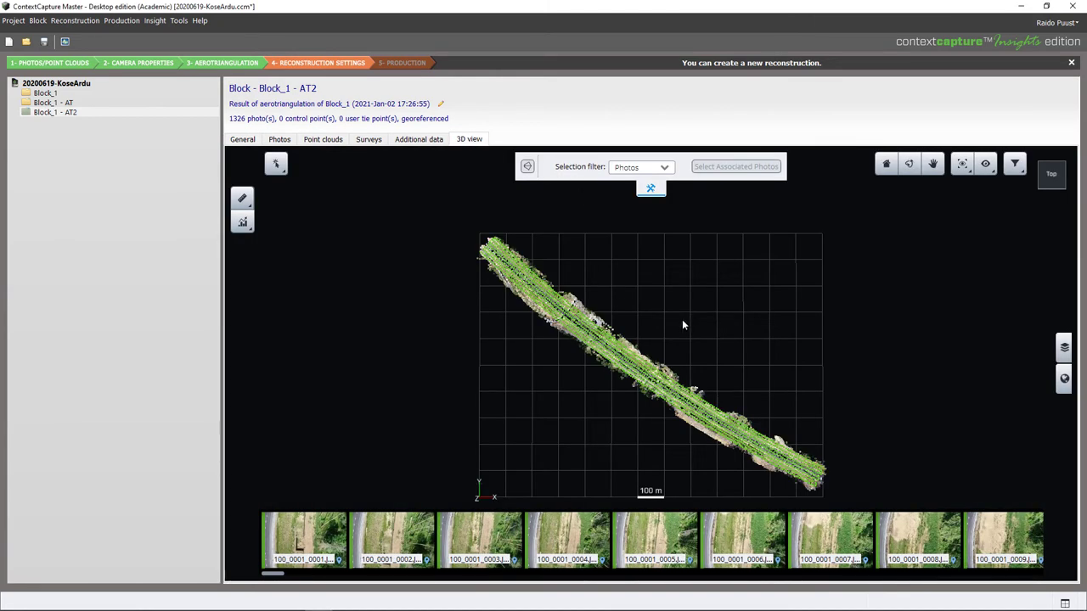
{"action": "middle_click_drag", "start_coordinate": [670, 314], "coordinate": [628, 272]}
{"action": "left_click_drag", "start_coordinate": [645, 317], "coordinate": [600, 184]}
{"action": "mouse_move", "coordinate": [723, 352]}
{"action": "left_mouse_down"}
{"action": "mouse_move", "coordinate": [701, 255]}
{"action": "mouse_move", "coordinate": [713, 338]}
{"action": "left_mouse_up"}
{"action": "scroll", "coordinate": [711, 385], "scroll_direction": "up", "scroll_amount": 5}
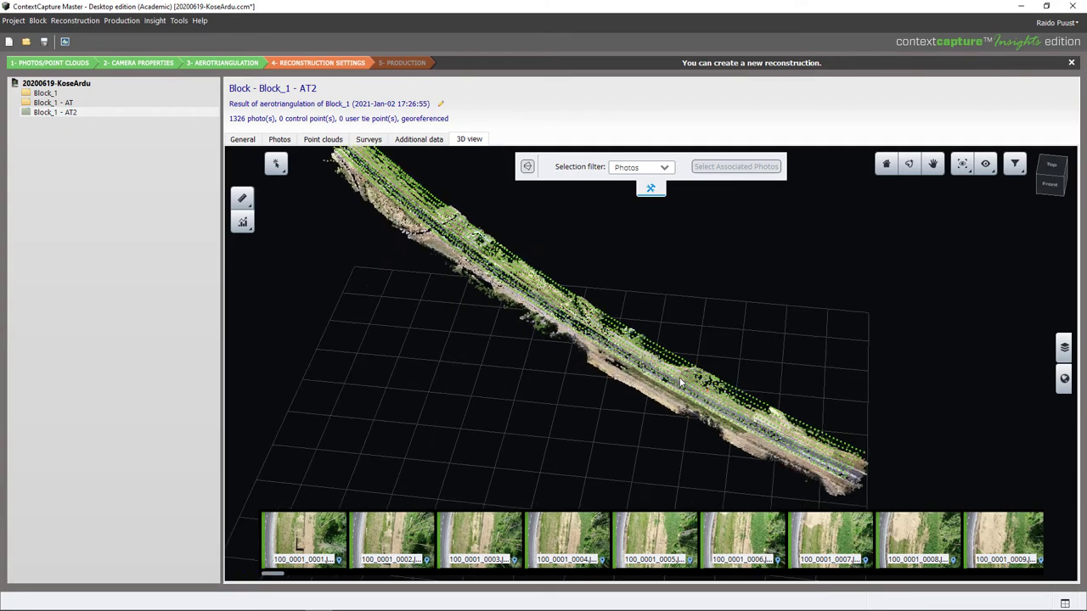
{"action": "left_click", "coordinate": [242, 140]}
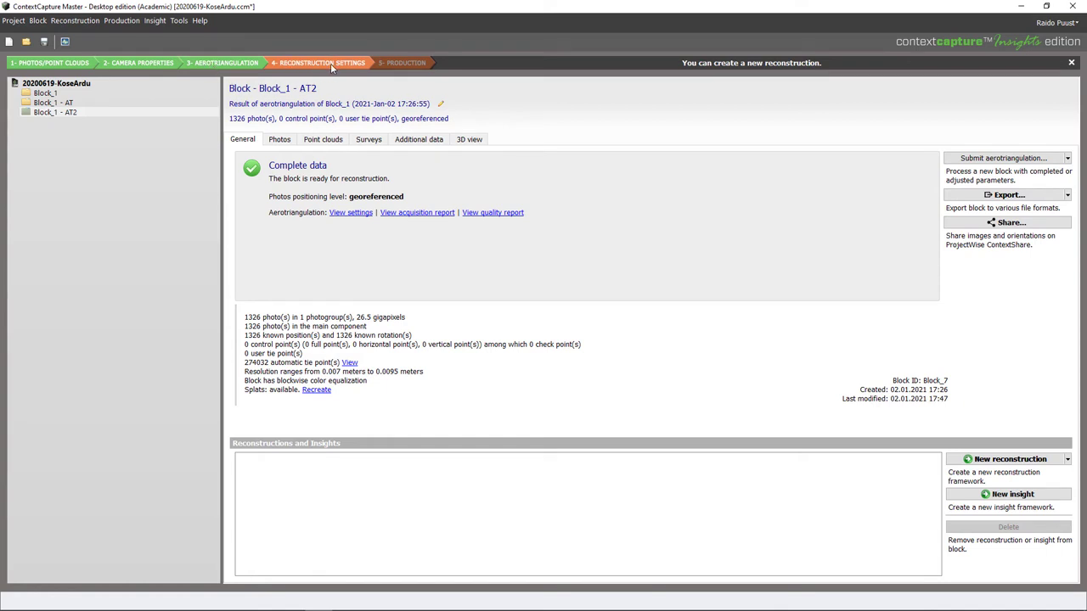
Add a true 3D reconstruction, Reconstruction_1, under Block_1 - AT2.
{"action": "left_click", "coordinate": [1066, 459]}
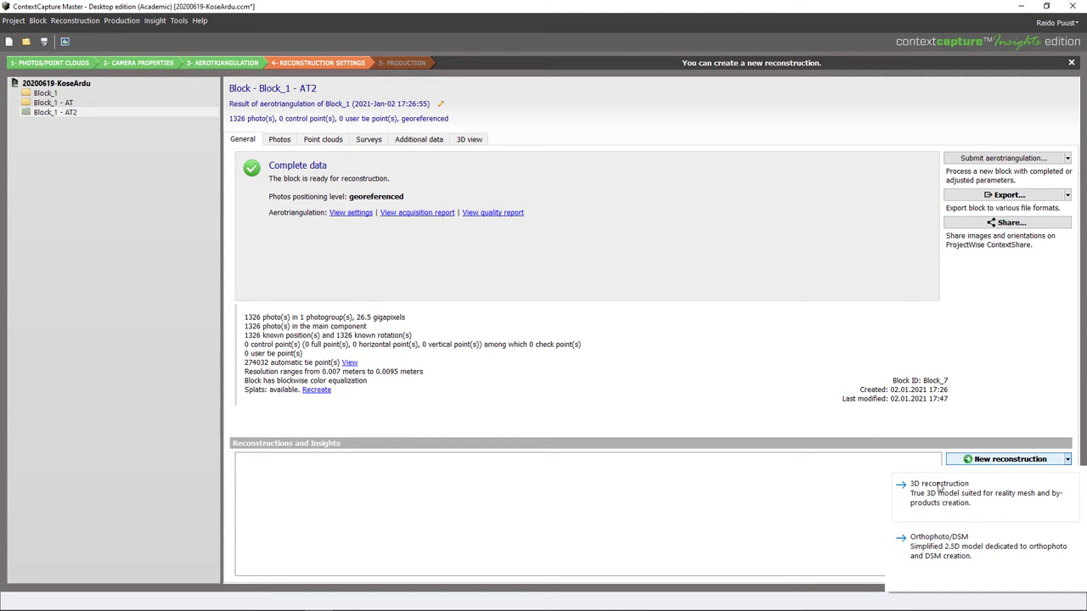
{"action": "left_click", "coordinate": [1029, 489]}
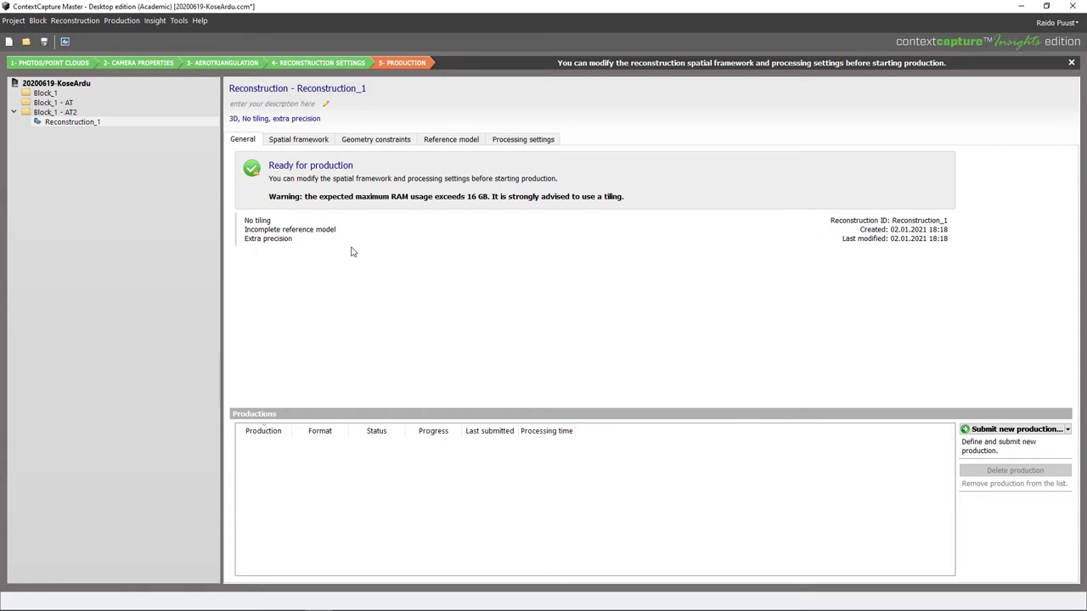
Set Reconstruction_1's SRS to Estonian Coordinate System of 1997 (EPSG:3301) and inspect the road preview.
{"action": "left_click", "coordinate": [293, 140]}
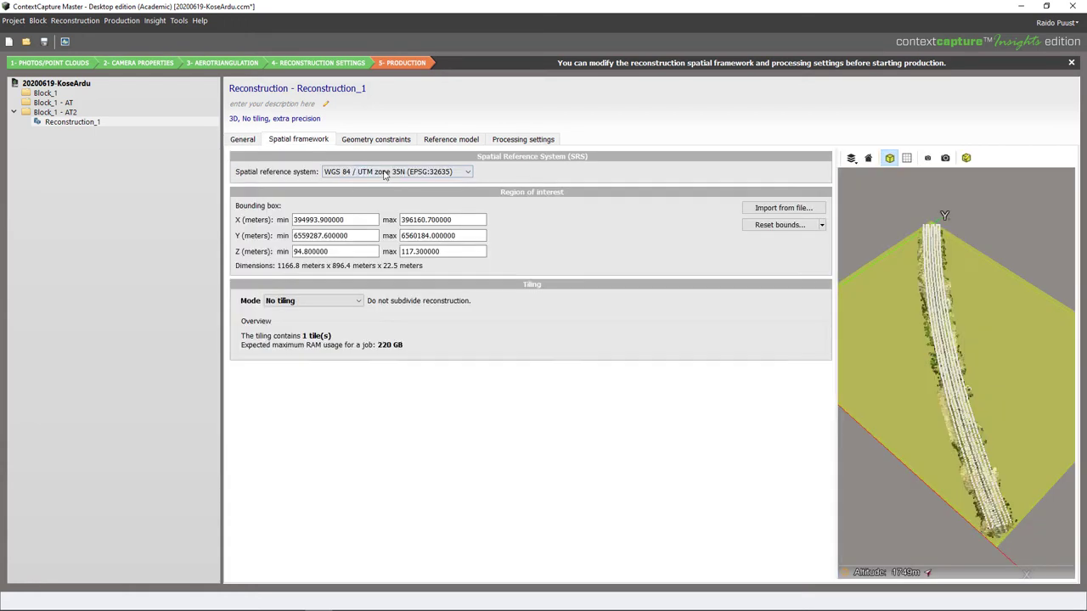
{"action": "left_click", "coordinate": [468, 173]}
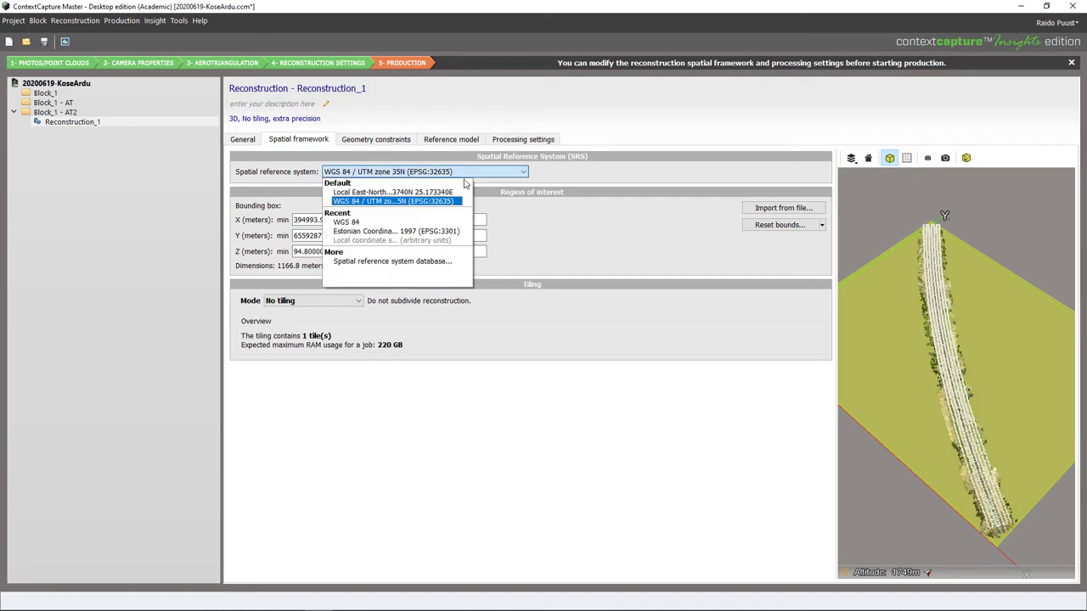
{"action": "left_click", "coordinate": [431, 235]}
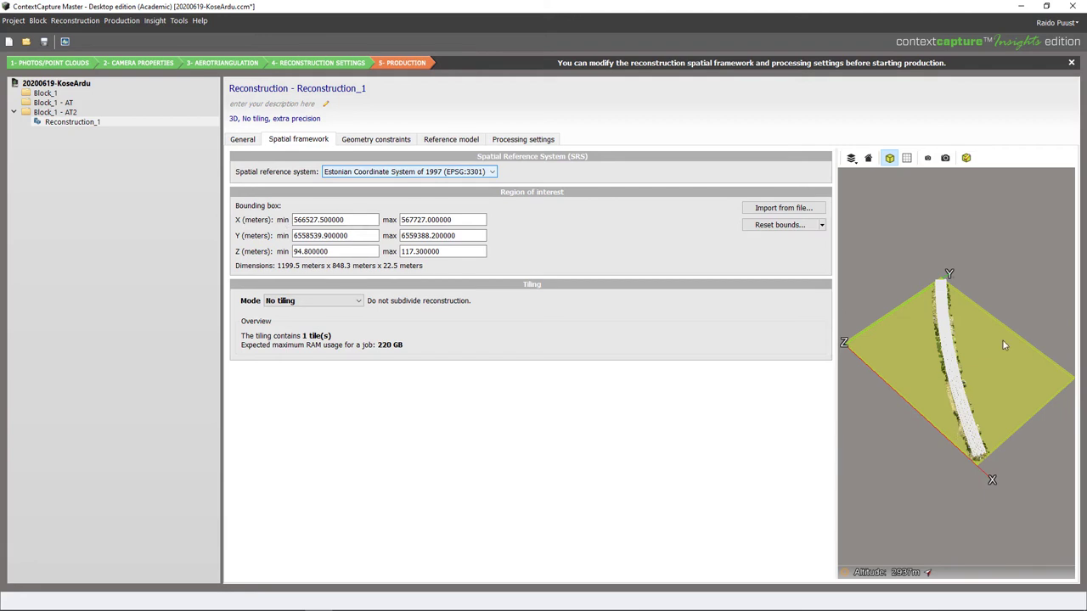
{"action": "left_click_drag", "start_coordinate": [835, 382], "coordinate": [756, 382]}
{"action": "left_click_drag", "start_coordinate": [917, 449], "coordinate": [931, 343]}
{"action": "scroll", "coordinate": [943, 364], "scroll_direction": "up", "scroll_amount": 5}
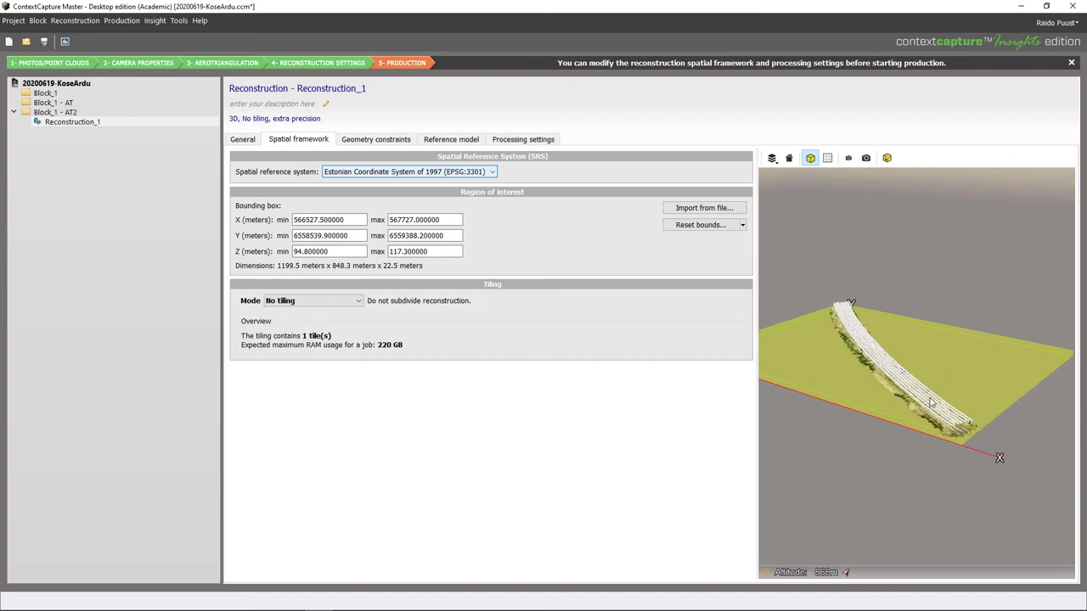
{"action": "scroll", "coordinate": [980, 462], "scroll_direction": "up", "scroll_amount": 5}
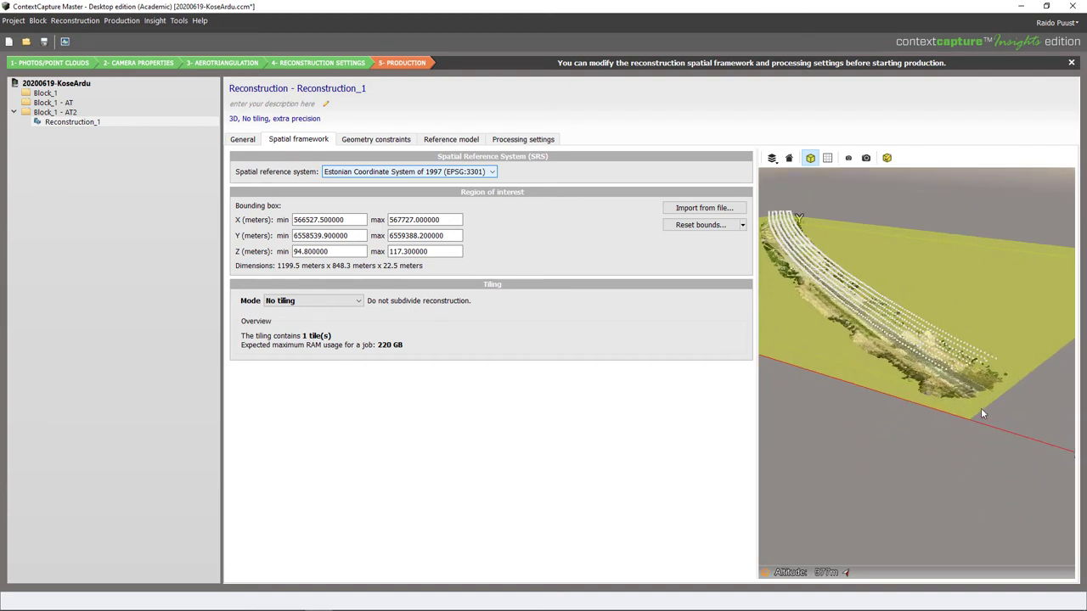
{"action": "scroll", "coordinate": [953, 380], "scroll_direction": "up", "scroll_amount": 1}
{"action": "left_click_drag", "start_coordinate": [953, 379], "coordinate": [975, 492]}
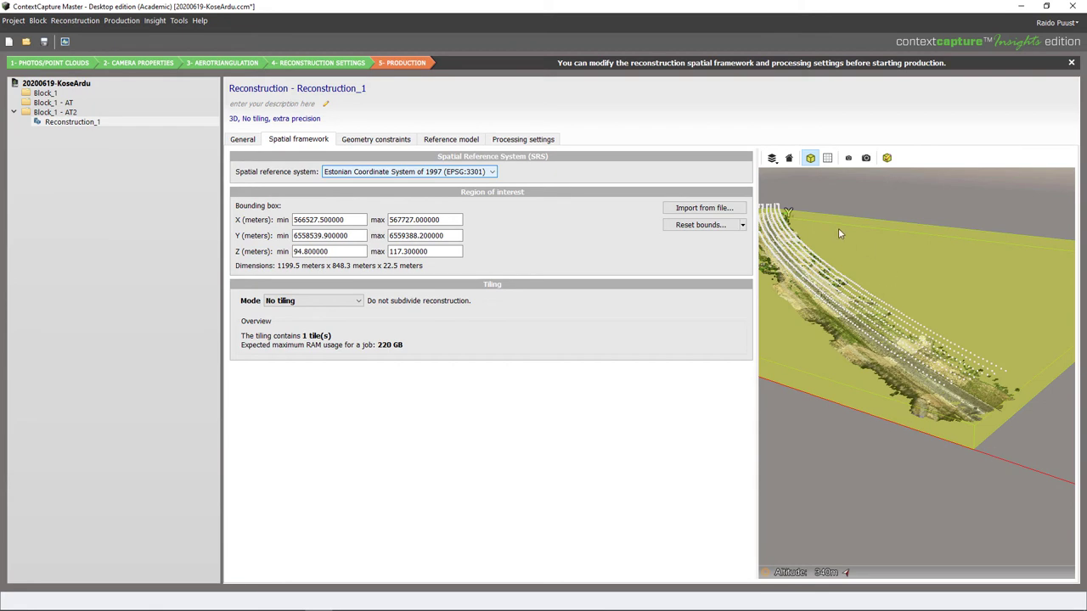
{"action": "left_click_drag", "start_coordinate": [948, 317], "coordinate": [939, 408]}
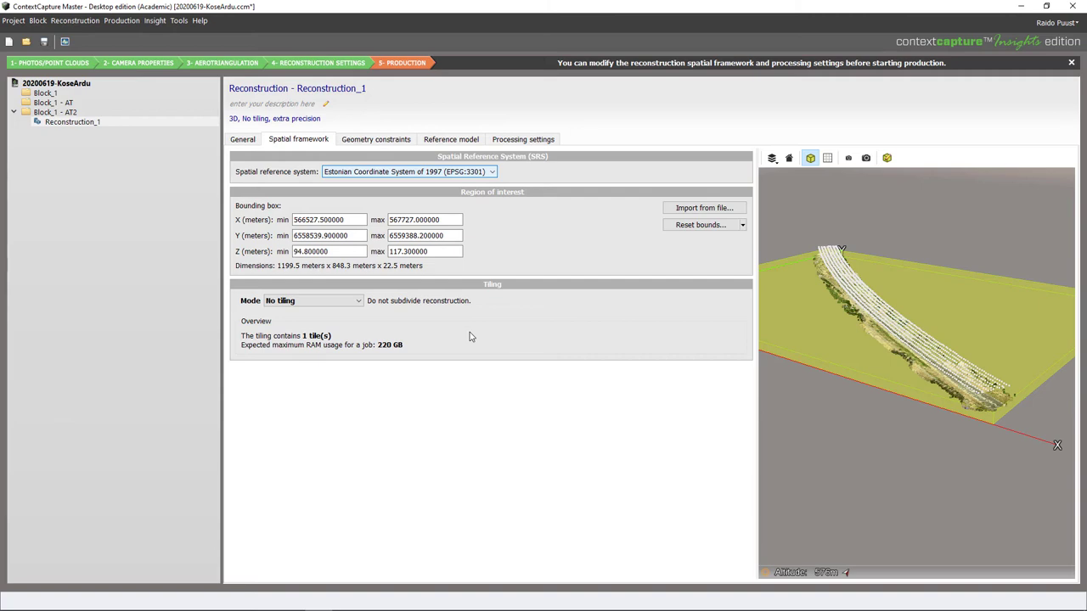
Check CPU and memory use in Task Manager's Performance view (14.1 of 63.7 GB in use).
{"action": "right_click", "coordinate": [600, 599]}
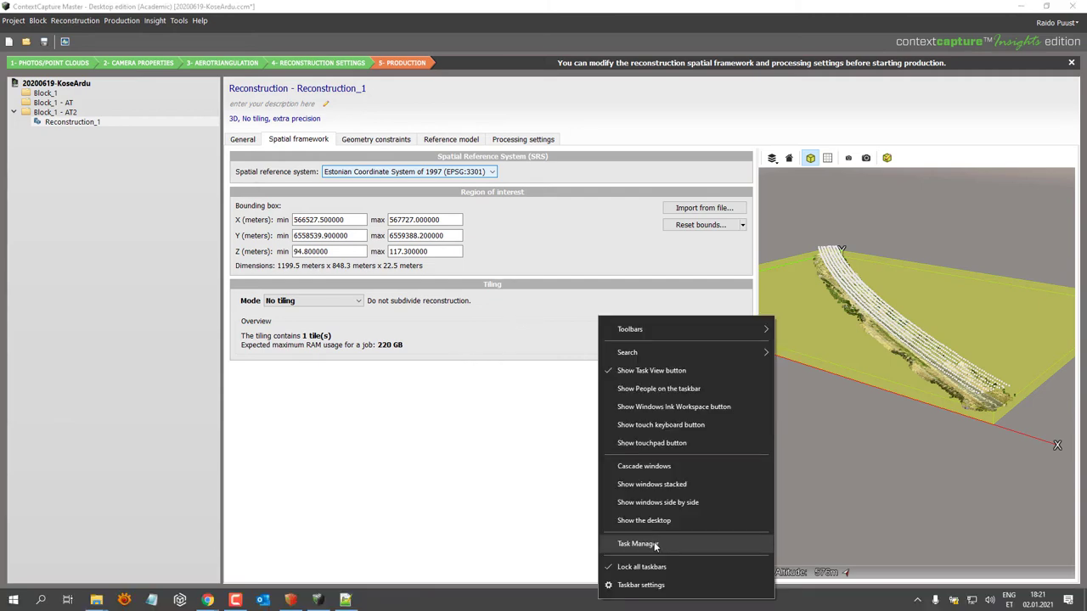
{"action": "left_click", "coordinate": [654, 544]}
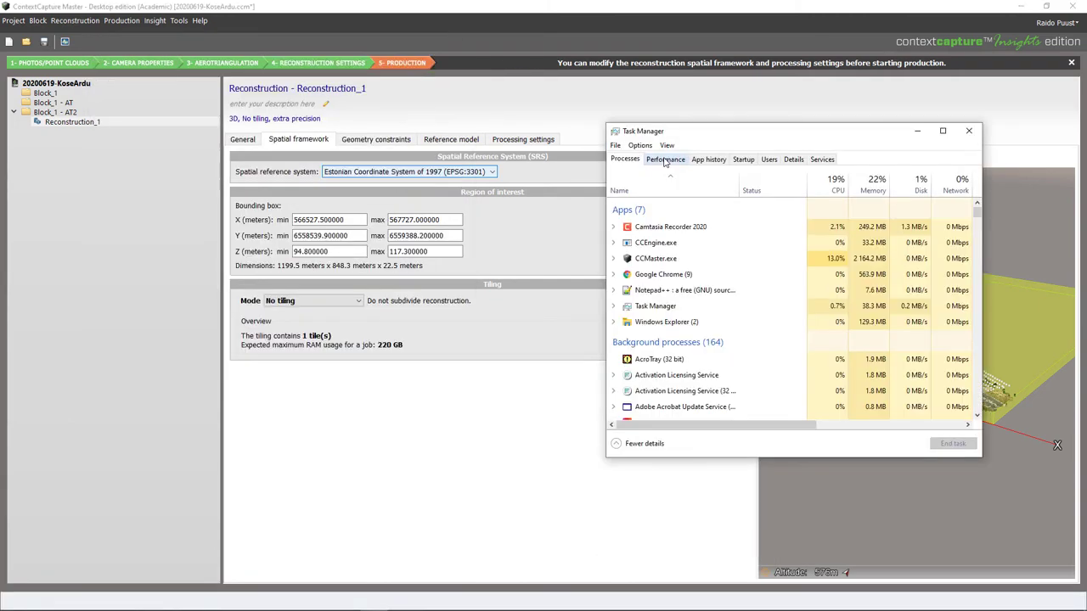
{"action": "left_click", "coordinate": [665, 159]}
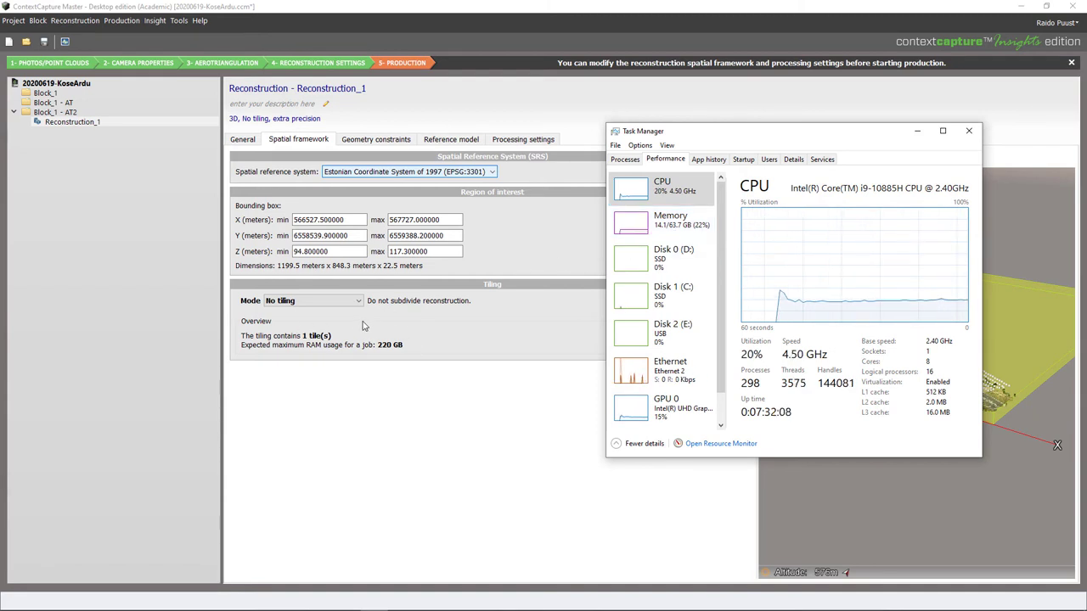
{"action": "left_click", "coordinate": [297, 301]}
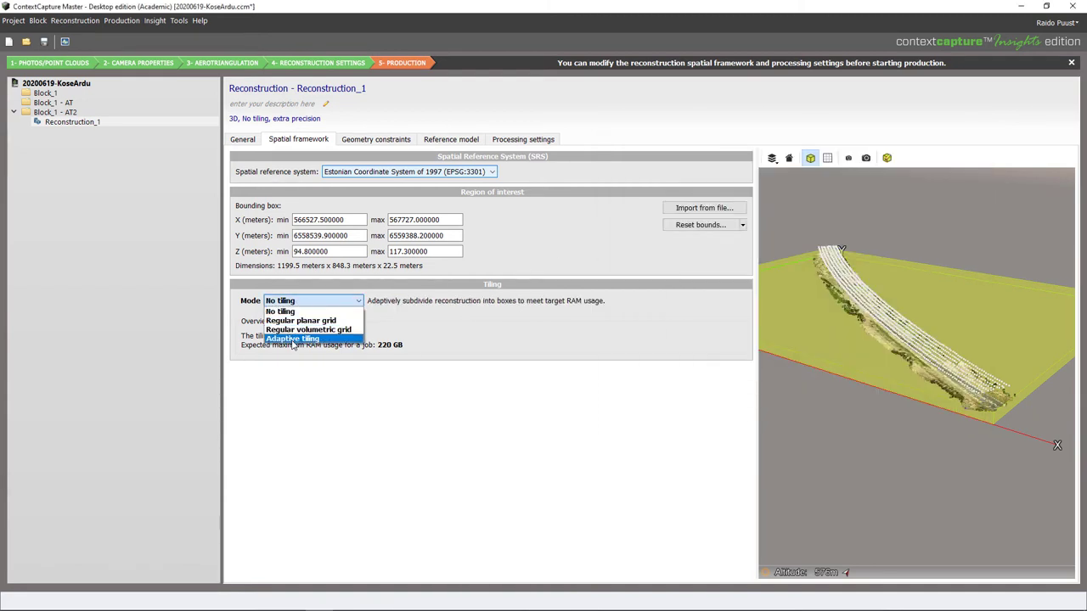
Switch Reconstruction_1 to adaptive tiling with a 48 GB target RAM, giving 8 tiles.
{"action": "left_click", "coordinate": [293, 339]}
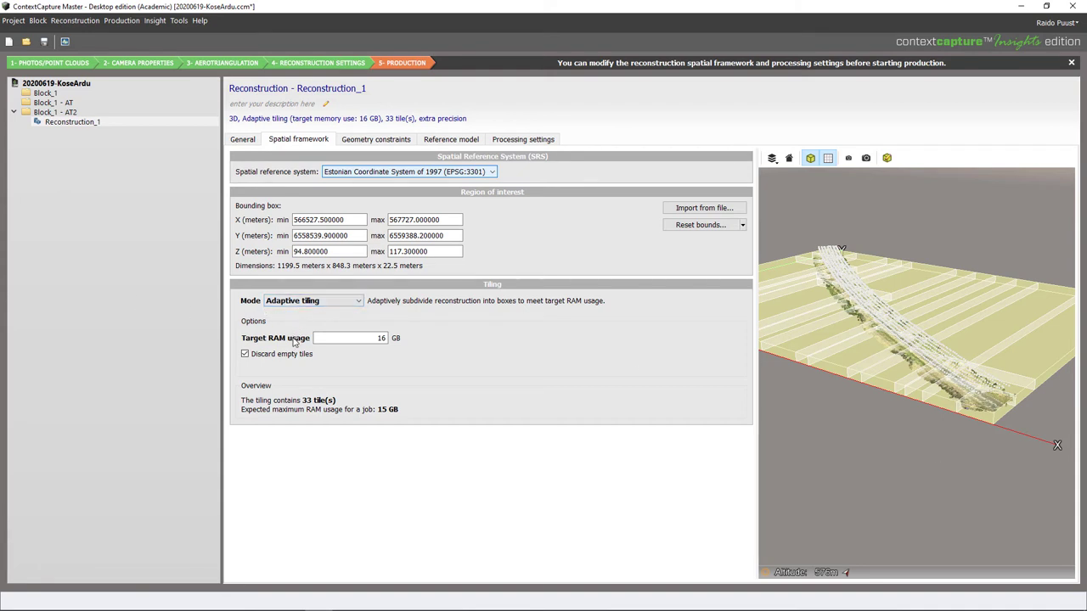
{"action": "double_click", "coordinate": [379, 339]}
{"action": "type", "text": "48"}
{"action": "left_click", "coordinate": [360, 364]}
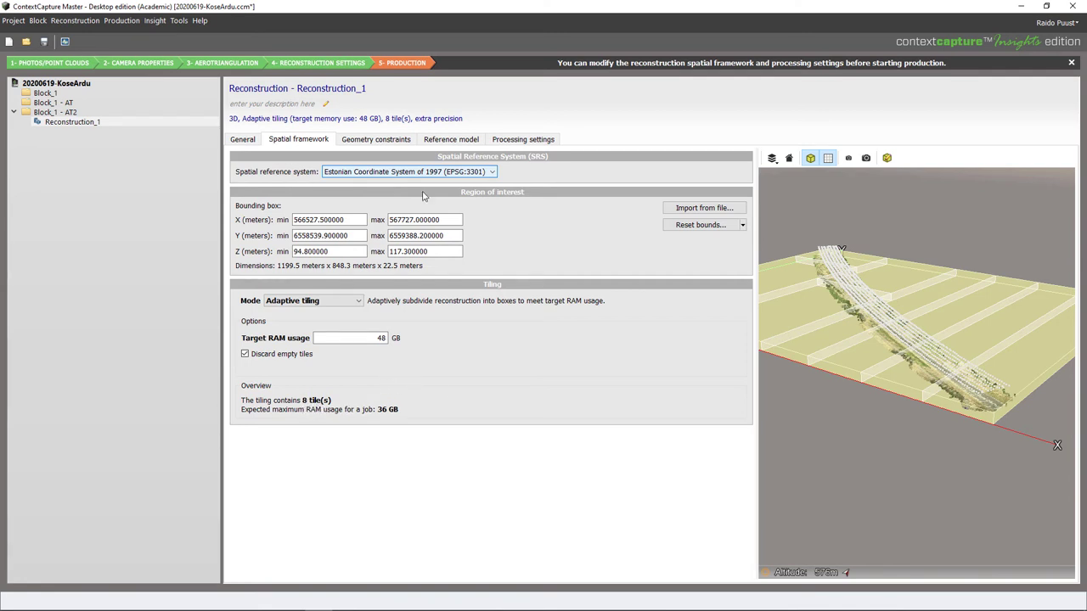
Review the Geometry constraints, Reference model tile list and Processing settings of Reconstruction_1.
{"action": "left_click", "coordinate": [373, 141]}
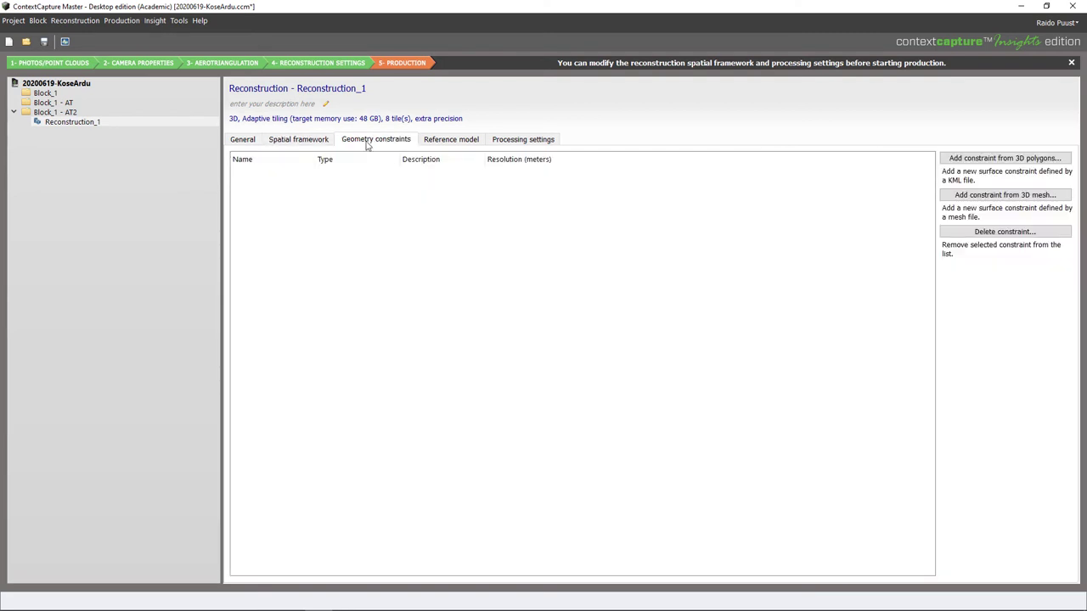
{"action": "left_click", "coordinate": [450, 143]}
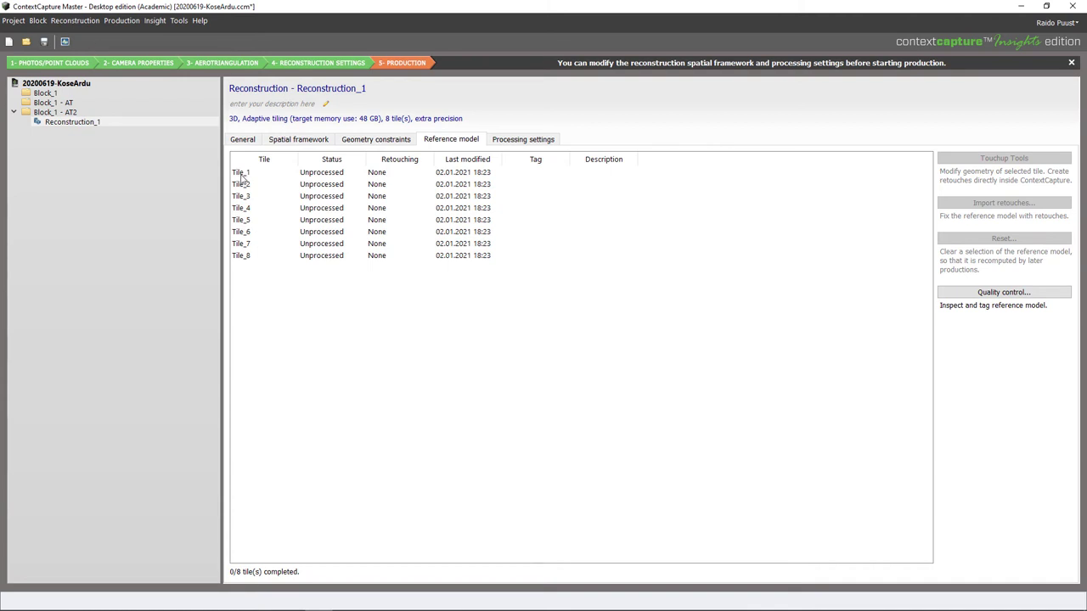
{"action": "left_click", "coordinate": [526, 143]}
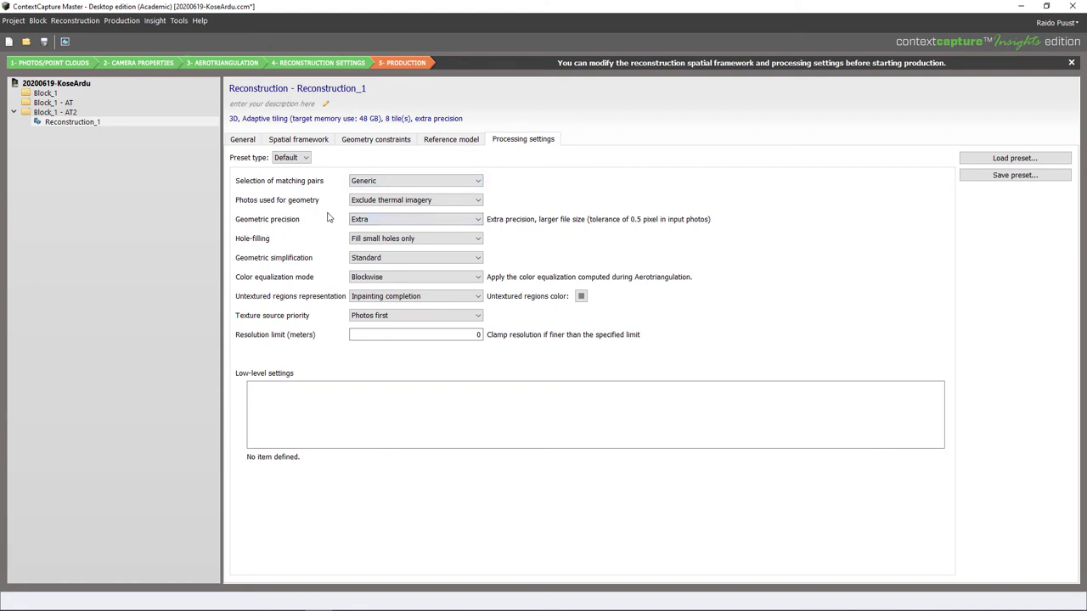
Keep geometric precision at Extra and return to the General overview.
{"action": "left_click", "coordinate": [372, 221]}
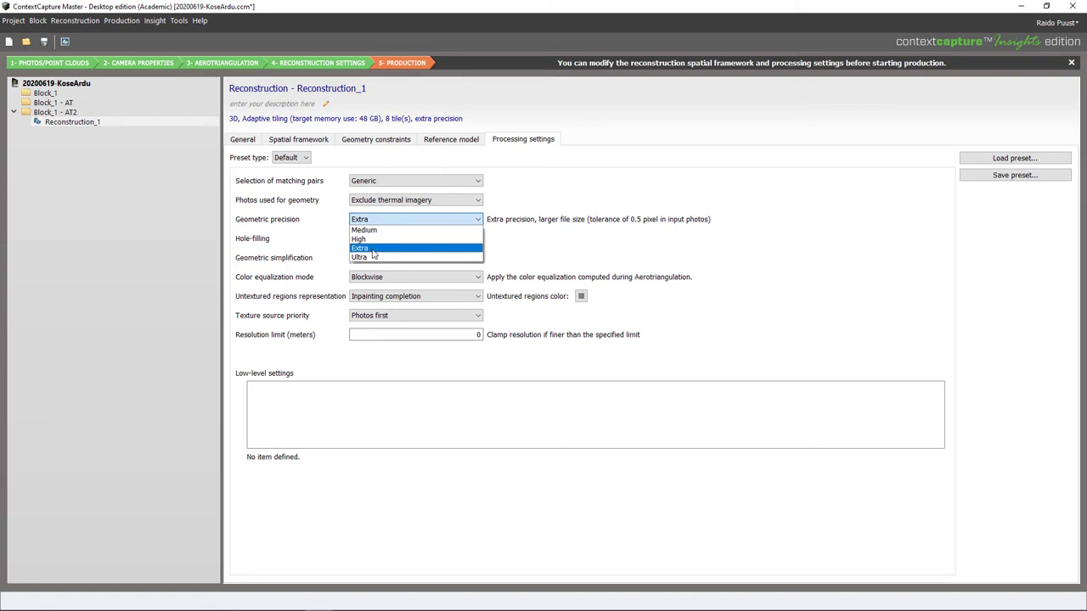
{"action": "left_click", "coordinate": [372, 249]}
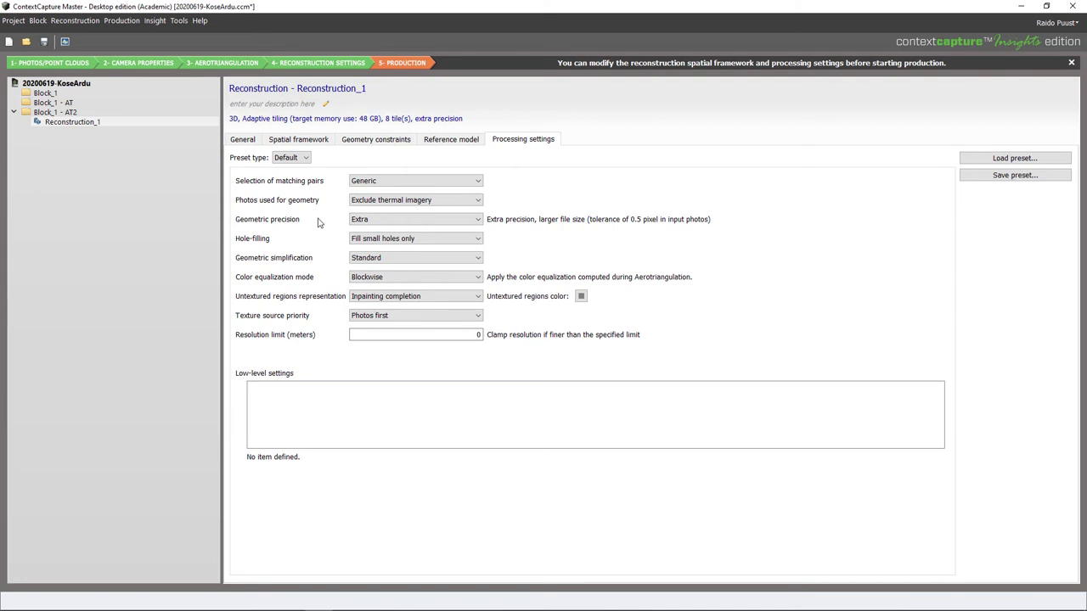
{"action": "left_click", "coordinate": [388, 221]}
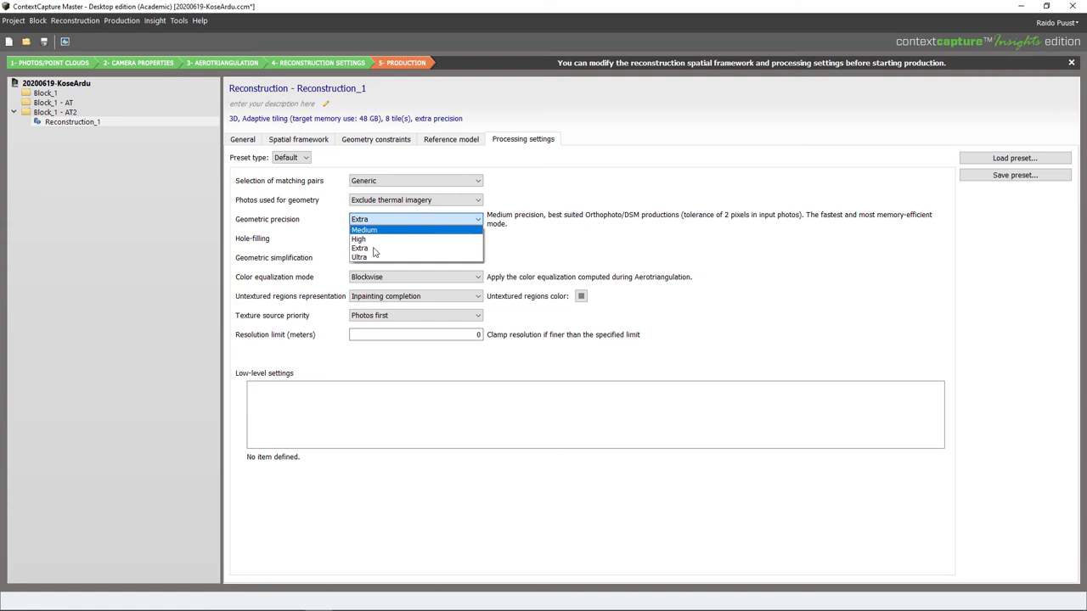
{"action": "left_click", "coordinate": [374, 248]}
{"action": "left_click", "coordinate": [242, 140]}
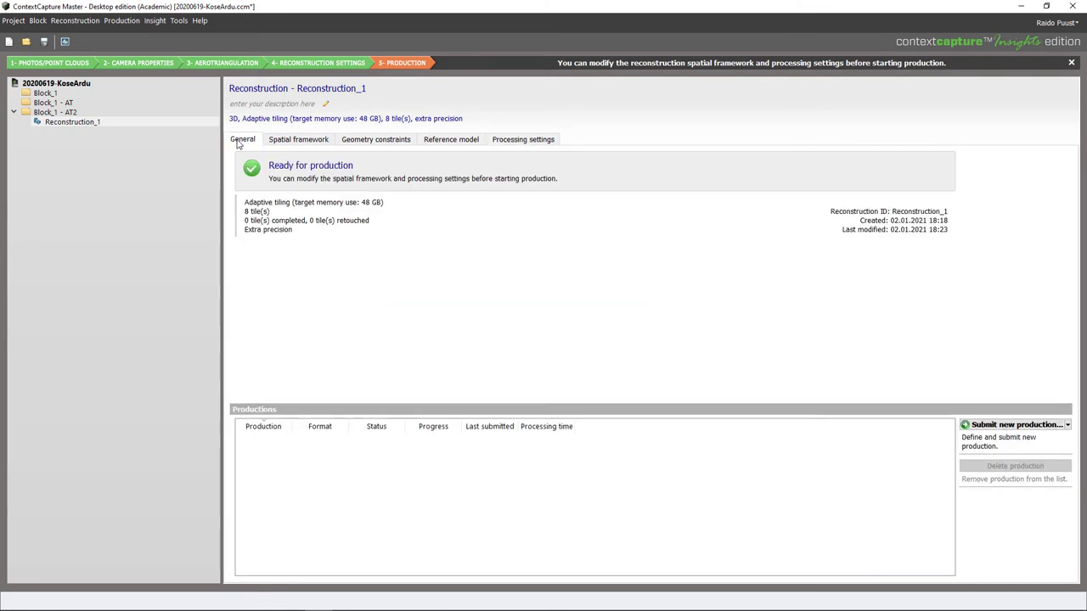
Create a locally processed production named Production_1 with 3D mesh as its purpose.
{"action": "left_click", "coordinate": [1068, 426]}
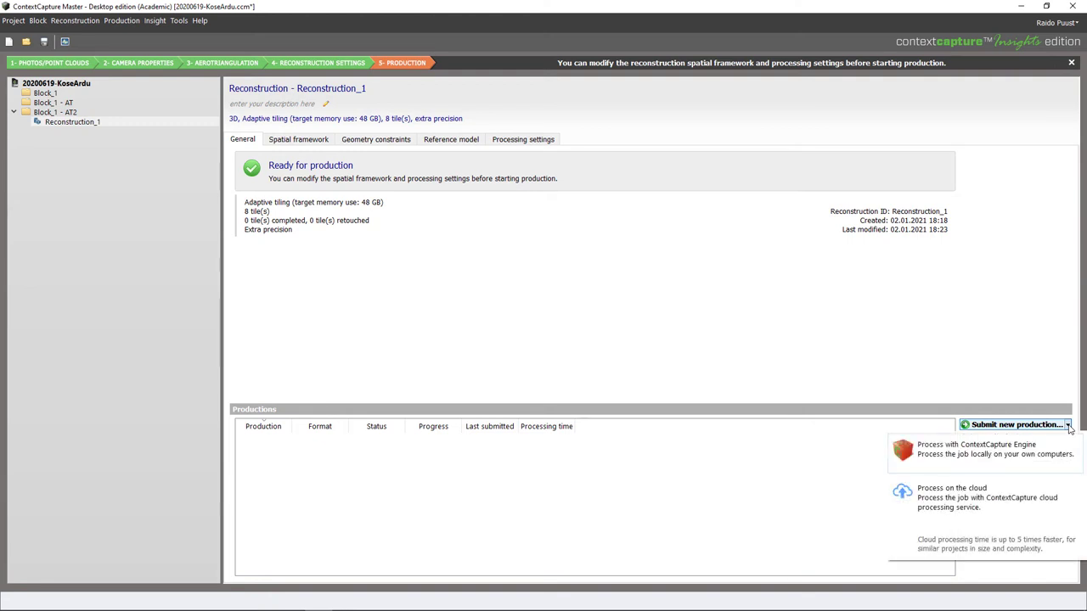
{"action": "left_click", "coordinate": [966, 456]}
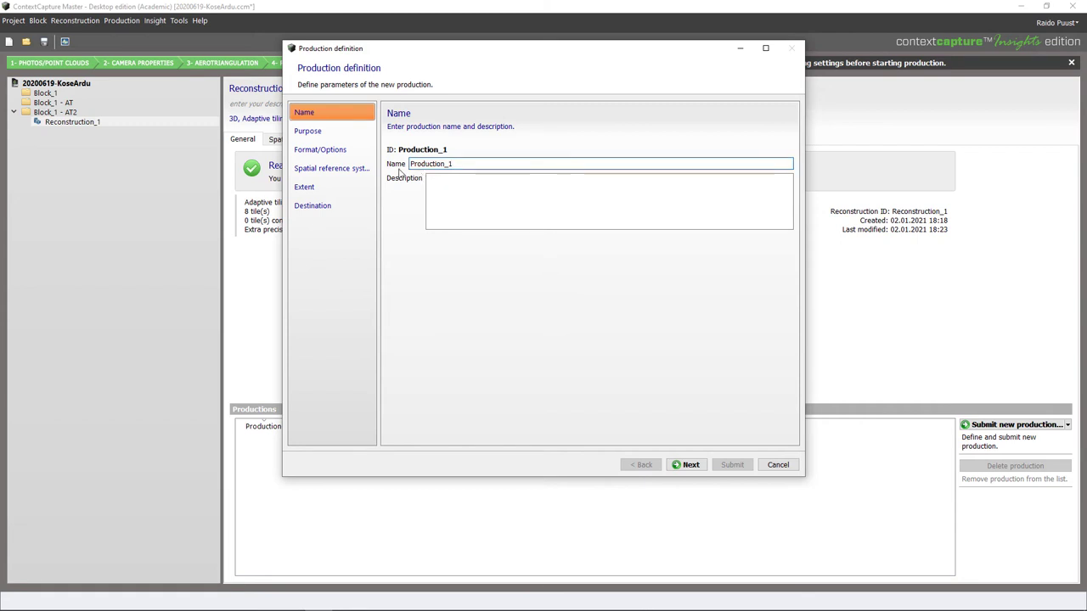
{"action": "left_click", "coordinate": [454, 164]}
{"action": "left_click", "coordinate": [689, 465]}
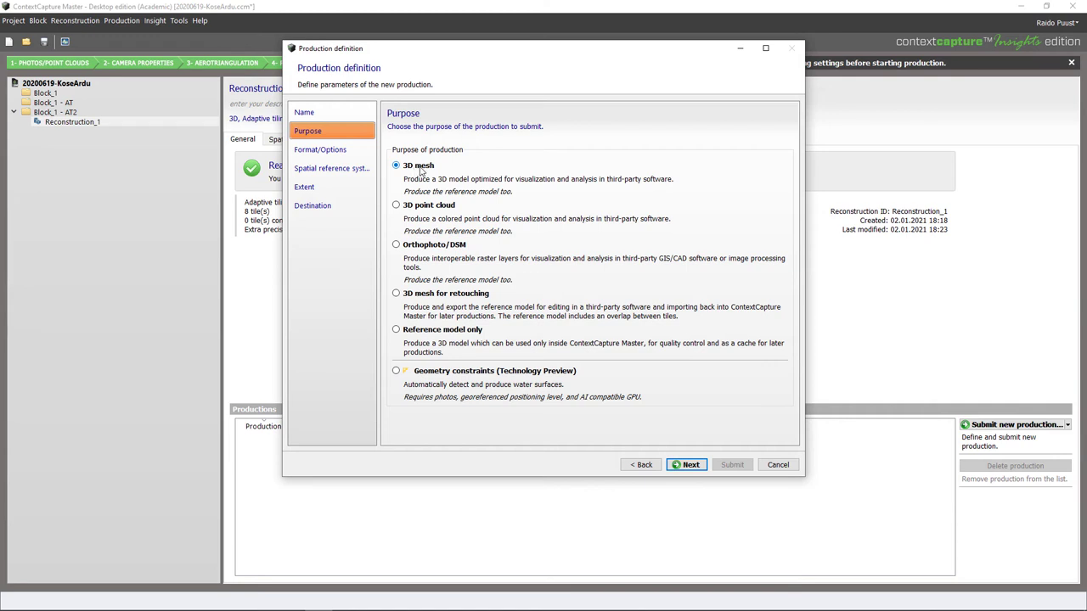
Keep ContextCapture 3MX as the output format, then switch to the Chrome browser.
{"action": "left_click", "coordinate": [689, 465]}
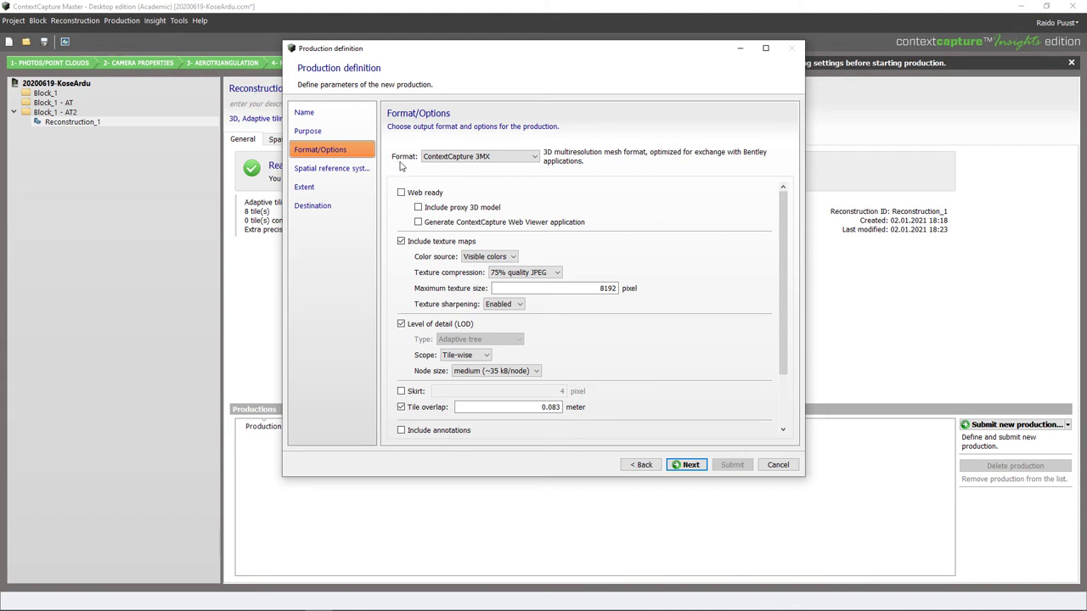
{"action": "left_click", "coordinate": [466, 157]}
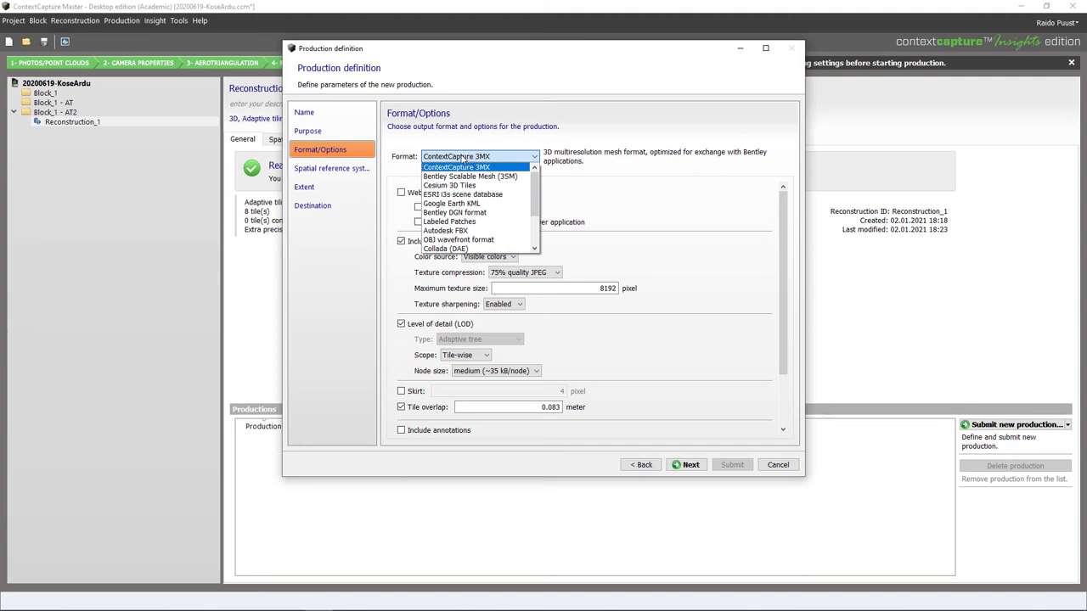
{"action": "left_click", "coordinate": [483, 158]}
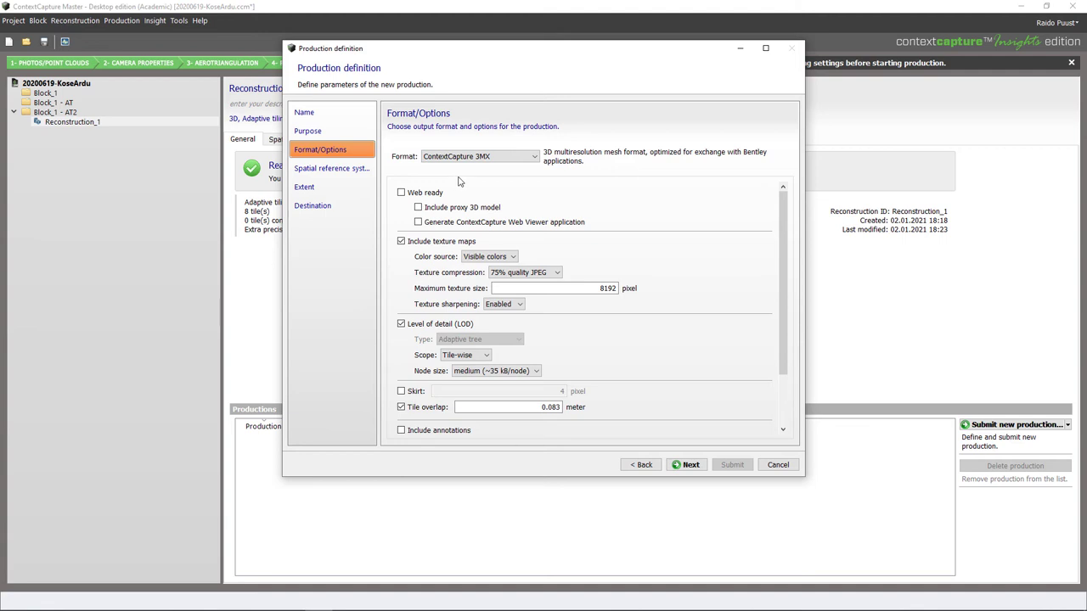
{"action": "key", "text": "alt+Tab"}
Orbit the web-hosted 3D building model in Chrome to view it from several angles.
{"action": "left_click_drag", "start_coordinate": [407, 399], "coordinate": [473, 314]}
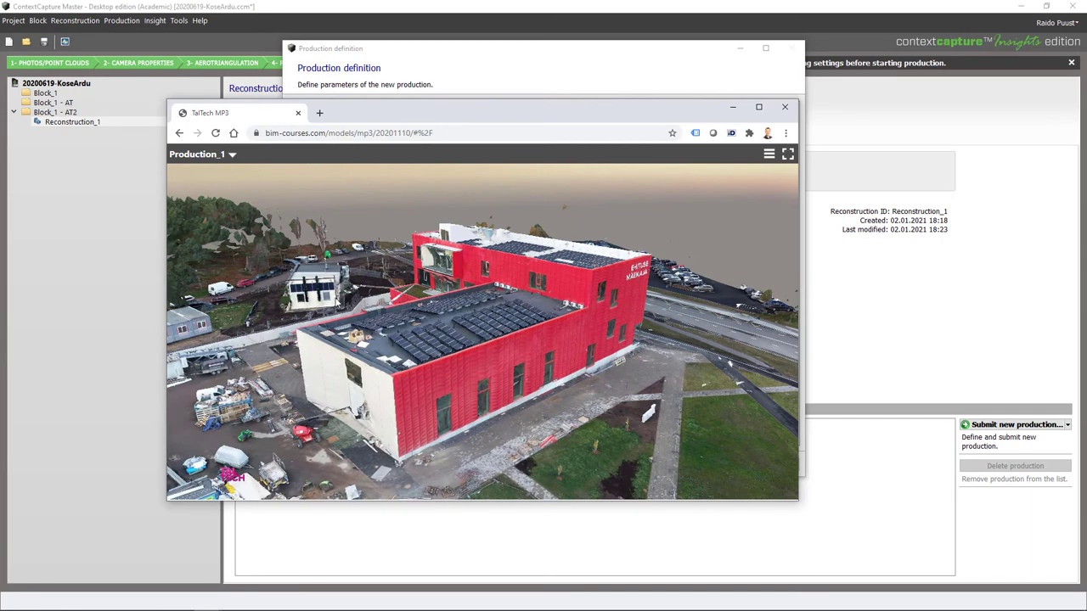
{"action": "left_click_drag", "start_coordinate": [366, 314], "coordinate": [435, 352]}
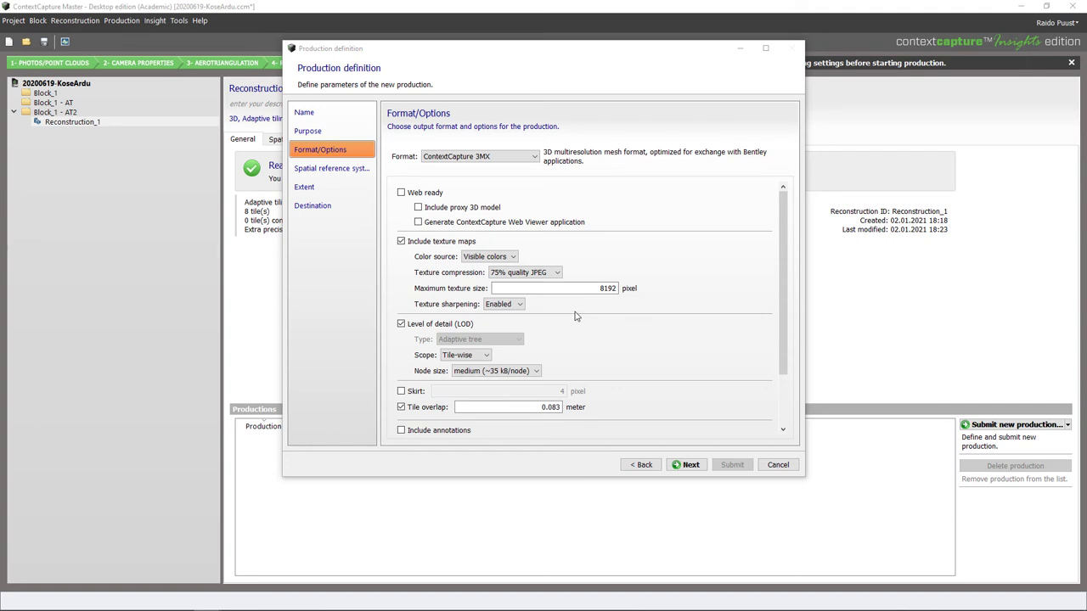
{"action": "left_click", "coordinate": [401, 193]}
{"action": "left_click", "coordinate": [401, 193]}
{"action": "left_click", "coordinate": [417, 207]}
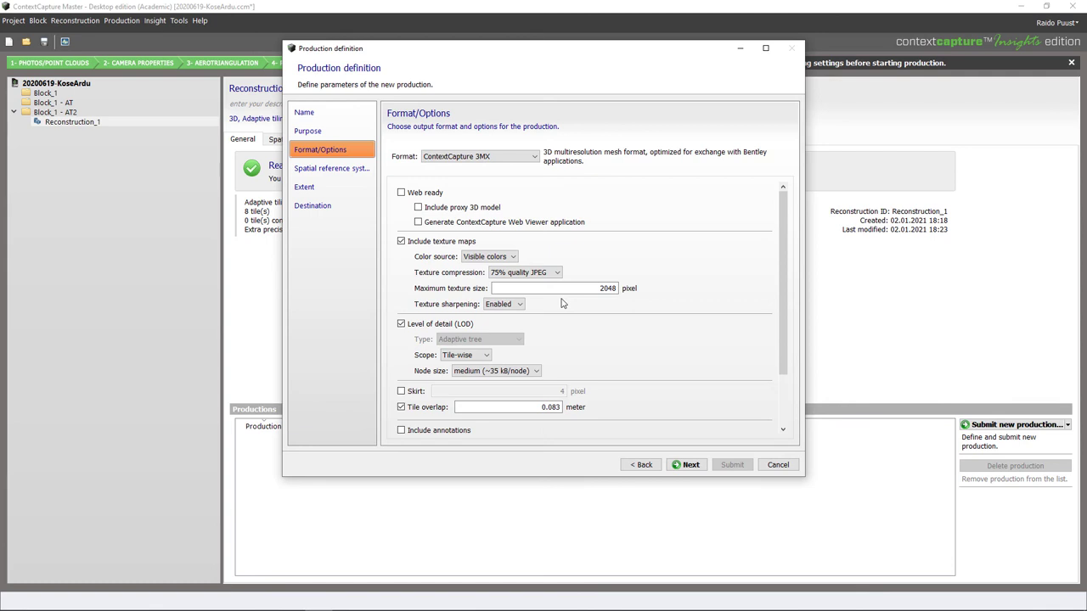
{"action": "scroll", "coordinate": [552, 287], "scroll_direction": "up", "scroll_amount": 2}
{"action": "scroll", "coordinate": [637, 359], "scroll_direction": "down", "scroll_amount": 1}
{"action": "scroll", "coordinate": [654, 347], "scroll_direction": "up", "scroll_amount": 1}
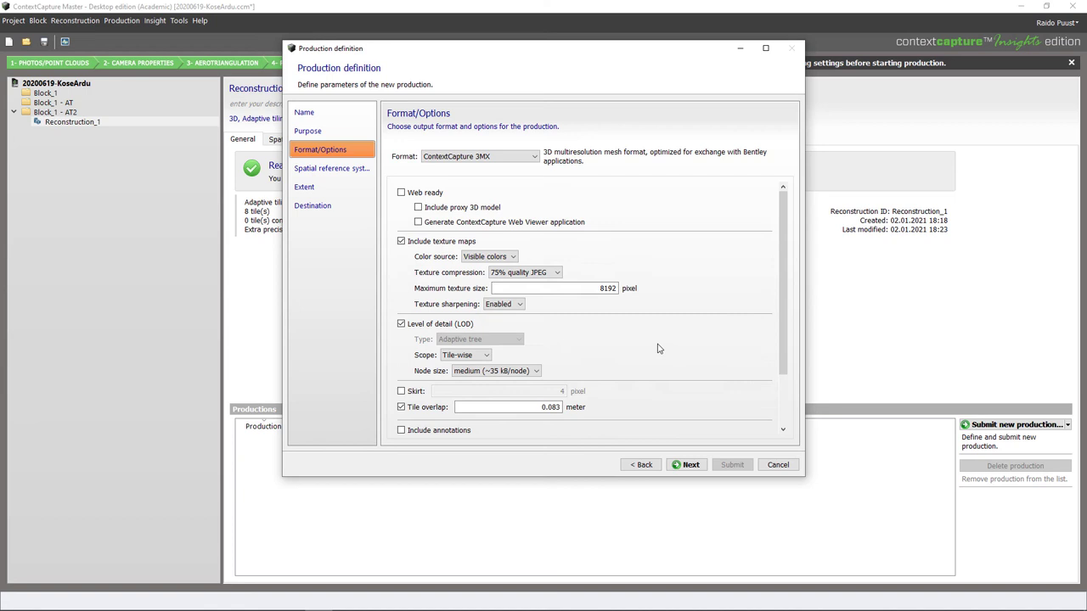
Set output SRS to Estonian Coordinate System of 1997 (EPSG:3301), keeping the full 8-tile extent.
{"action": "left_click", "coordinate": [689, 465]}
{"action": "left_click", "coordinate": [673, 151]}
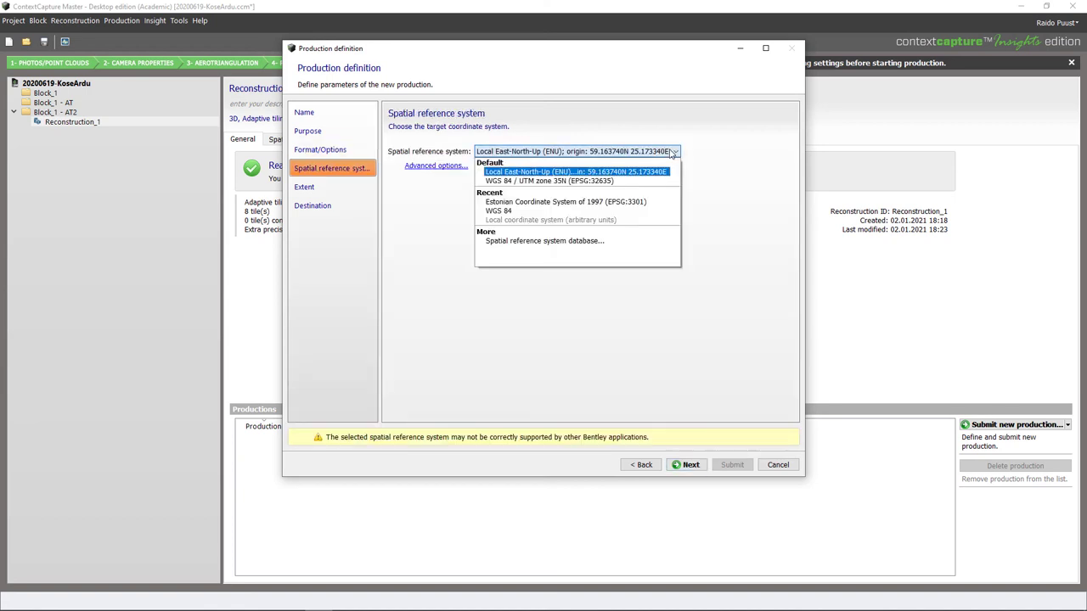
{"action": "left_click", "coordinate": [620, 204]}
{"action": "left_click", "coordinate": [690, 465]}
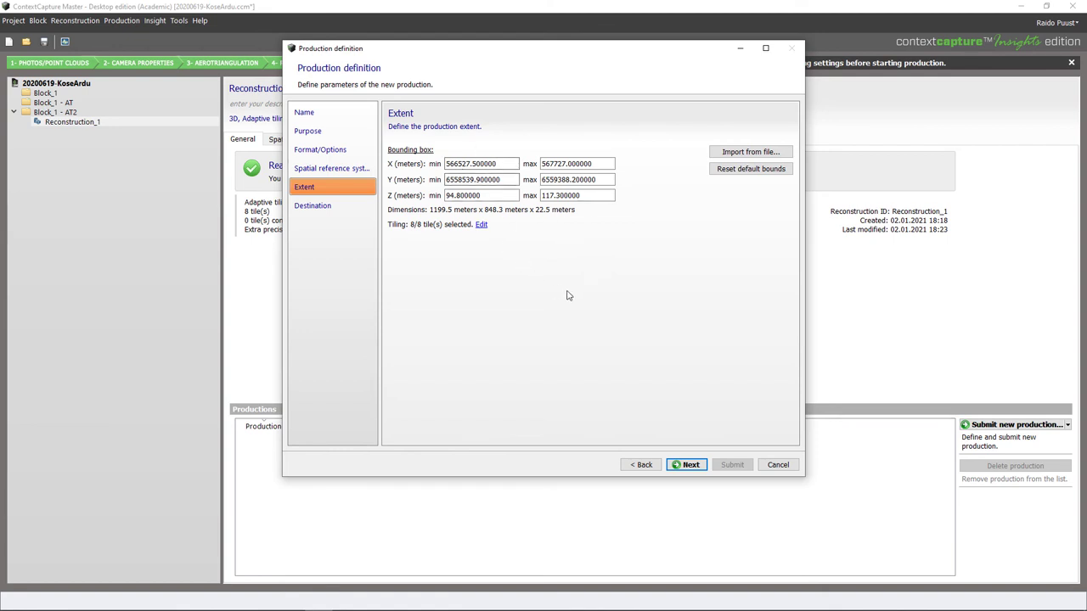
{"action": "left_click", "coordinate": [690, 466]}
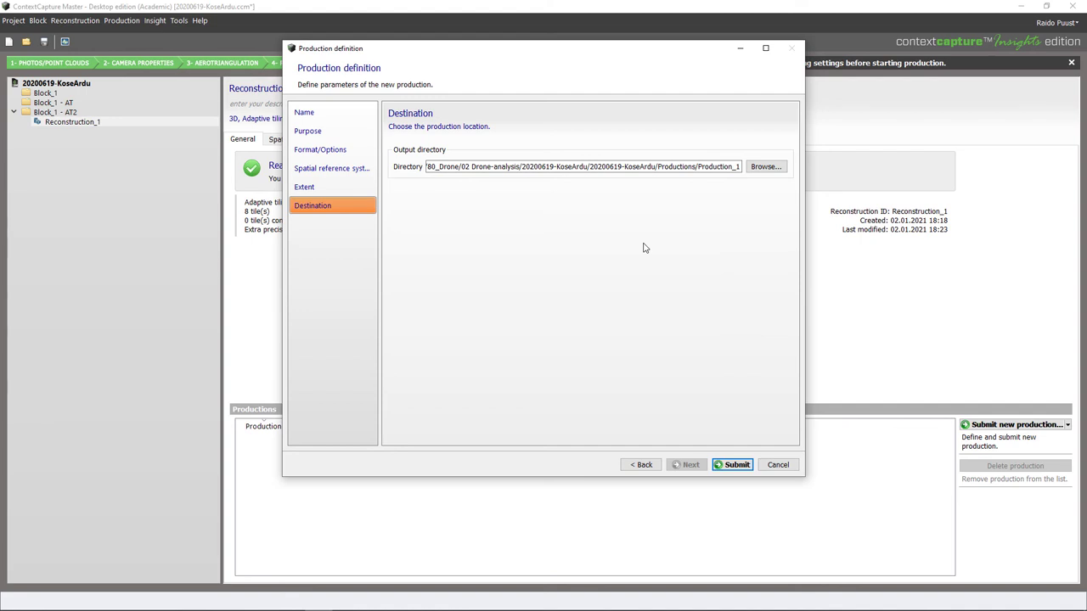
Submit Production_1 for processing and show its per-tile job table.
{"action": "left_click", "coordinate": [735, 465]}
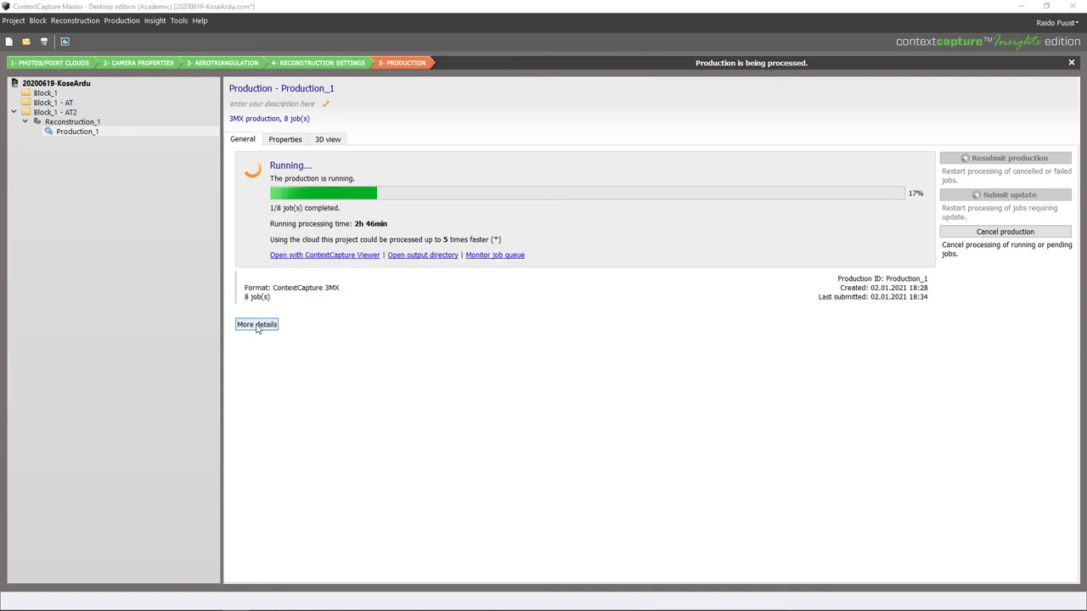
{"action": "left_click", "coordinate": [258, 325]}
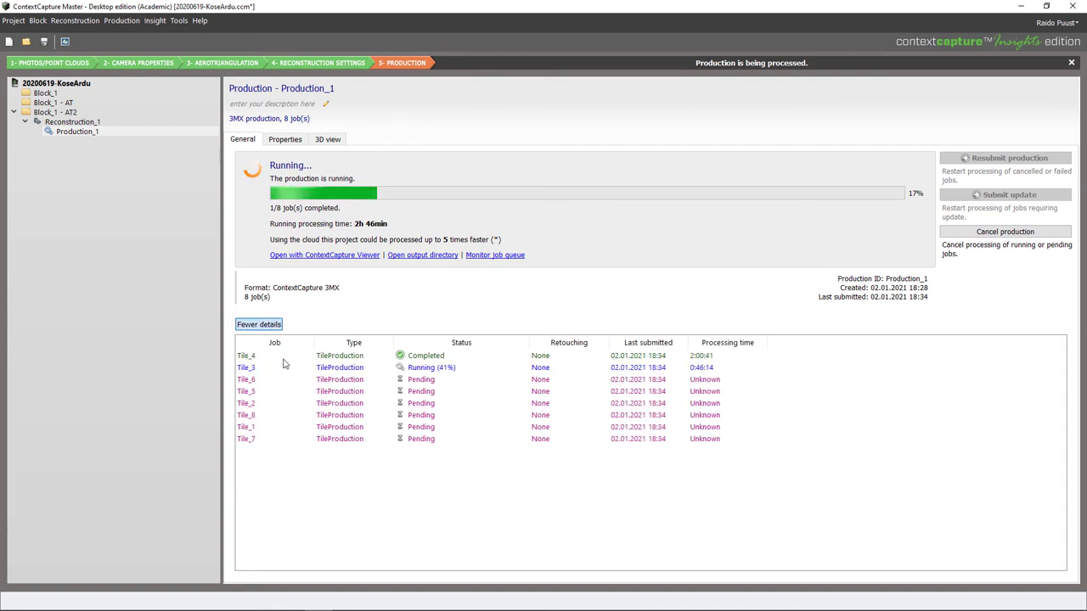
Open Tile_4's output in ContextCapture Viewer and orbit and zoom into the highway mesh.
{"action": "right_click", "coordinate": [336, 357]}
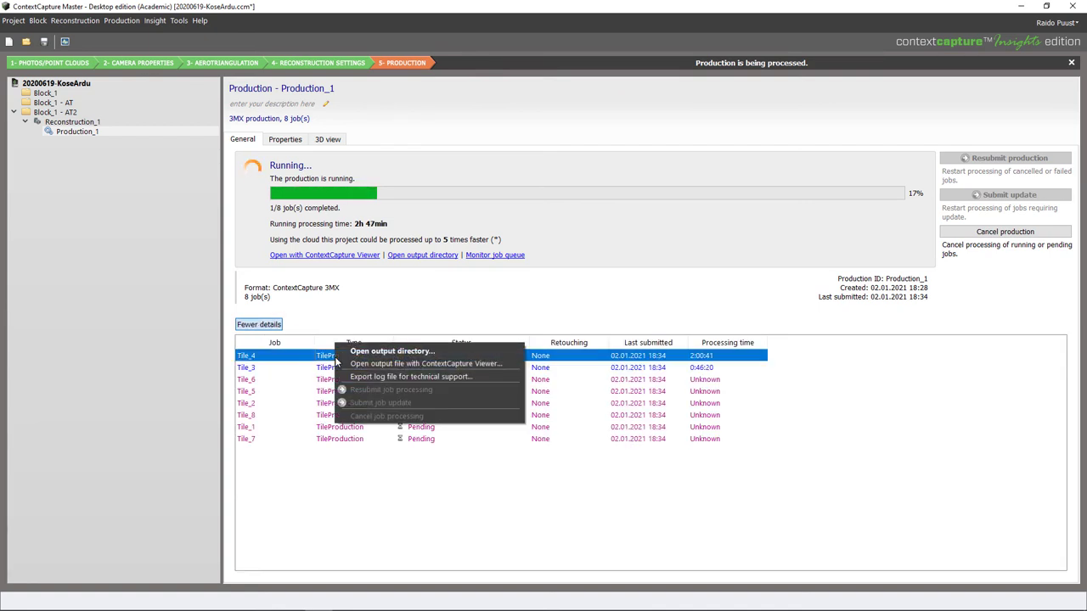
{"action": "left_click", "coordinate": [472, 367]}
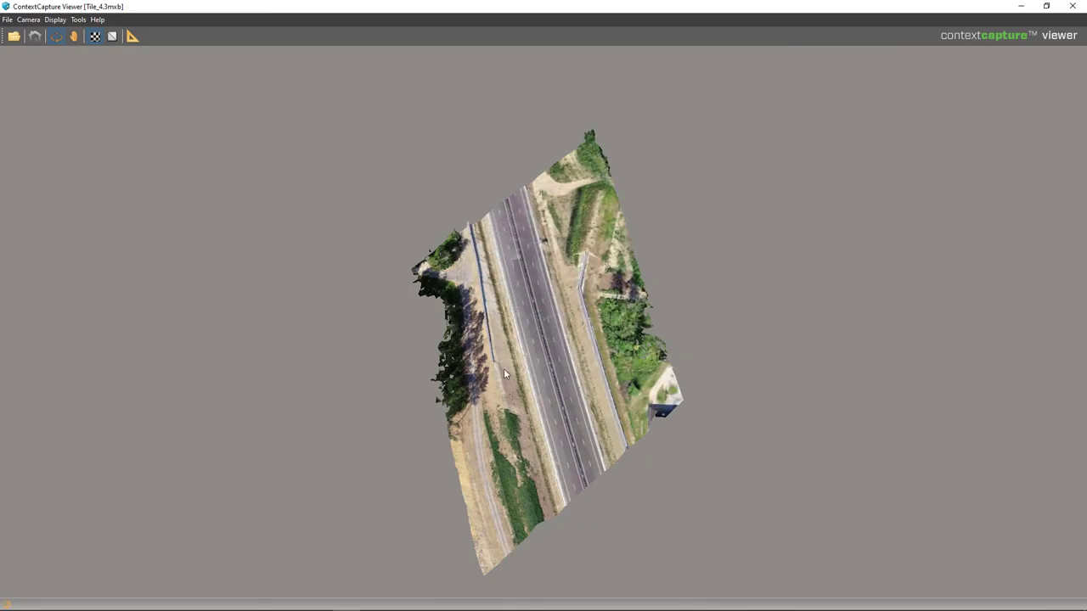
{"action": "left_click_drag", "start_coordinate": [595, 438], "coordinate": [1000, 358]}
{"action": "scroll", "coordinate": [553, 355], "scroll_direction": "up", "scroll_amount": 3}
{"action": "scroll", "coordinate": [552, 355], "scroll_direction": "up", "scroll_amount": 3}
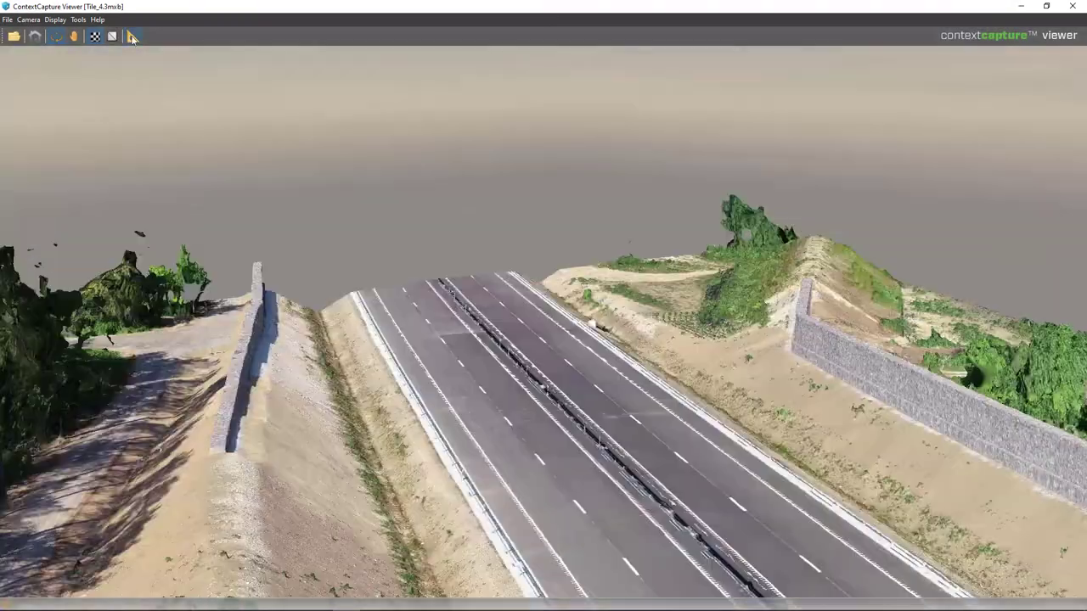
Browse the coordinate, distance, surface area and volume measurement types, then close the viewer.
{"action": "left_click", "coordinate": [131, 36]}
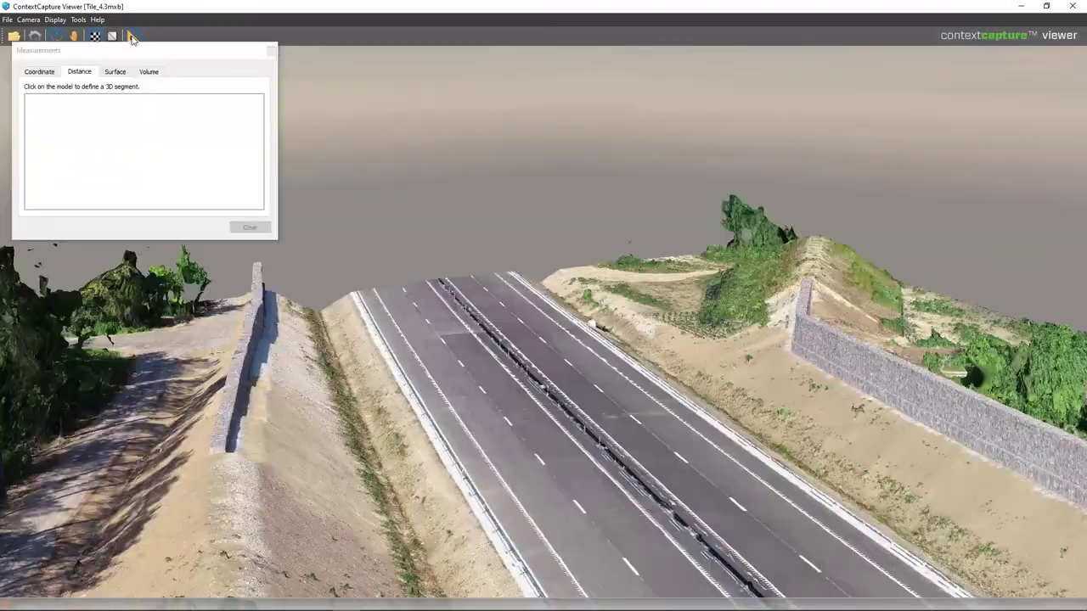
{"action": "left_click", "coordinate": [53, 73]}
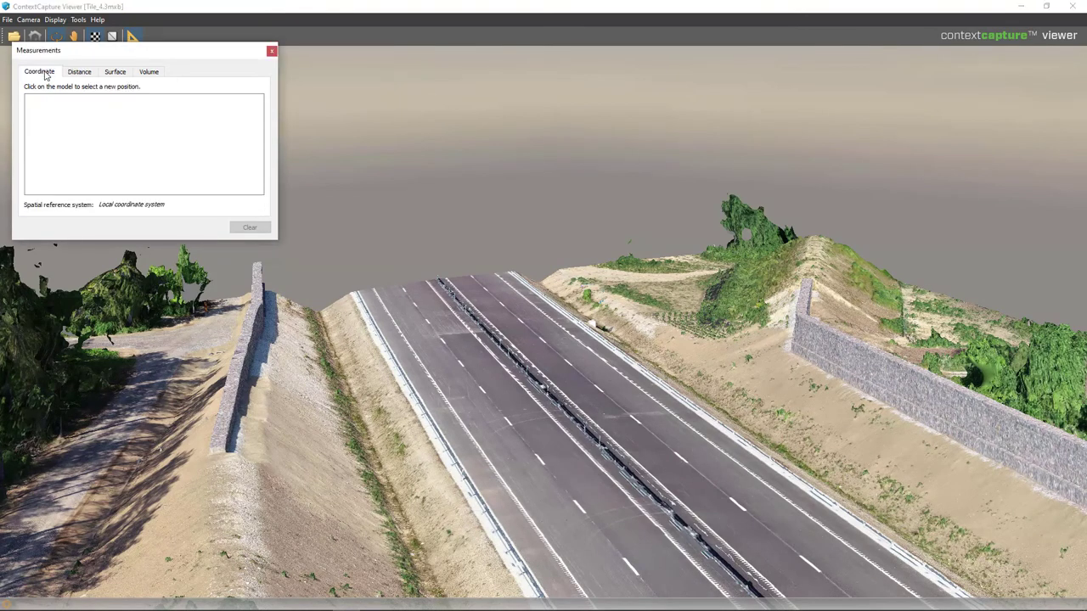
{"action": "left_click", "coordinate": [81, 74]}
{"action": "left_click", "coordinate": [114, 72]}
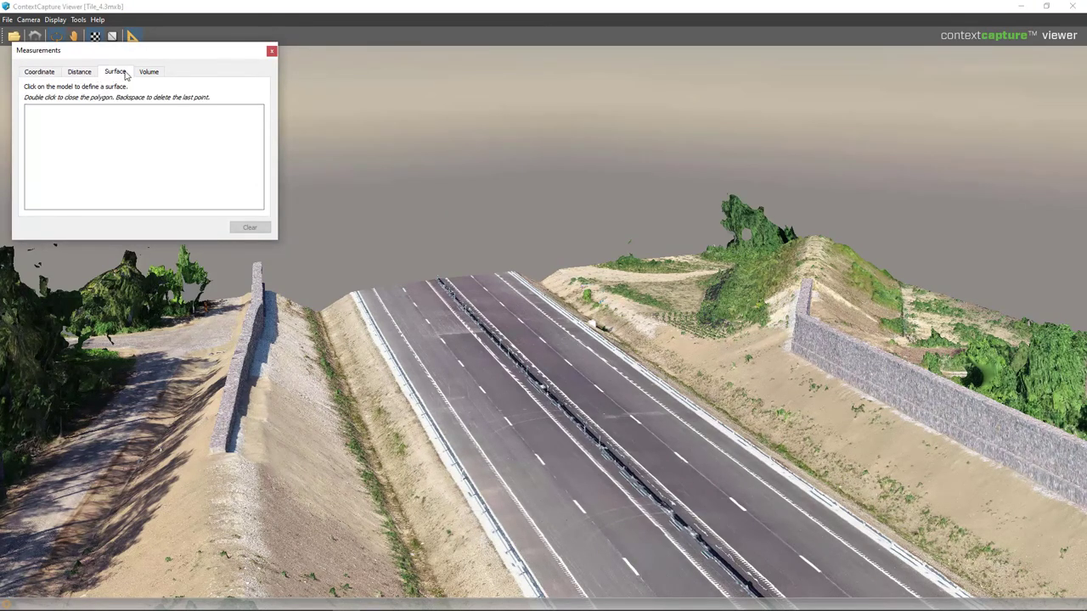
{"action": "left_click", "coordinate": [149, 72]}
{"action": "left_click", "coordinate": [272, 51]}
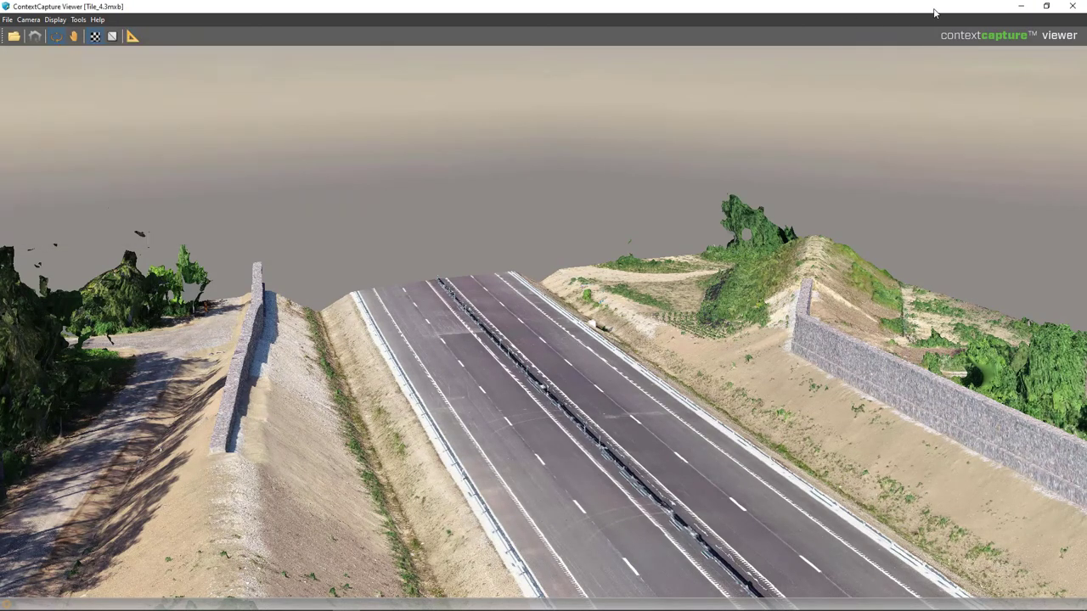
{"action": "left_click", "coordinate": [1072, 6]}
{"action": "left_click", "coordinate": [257, 327]}
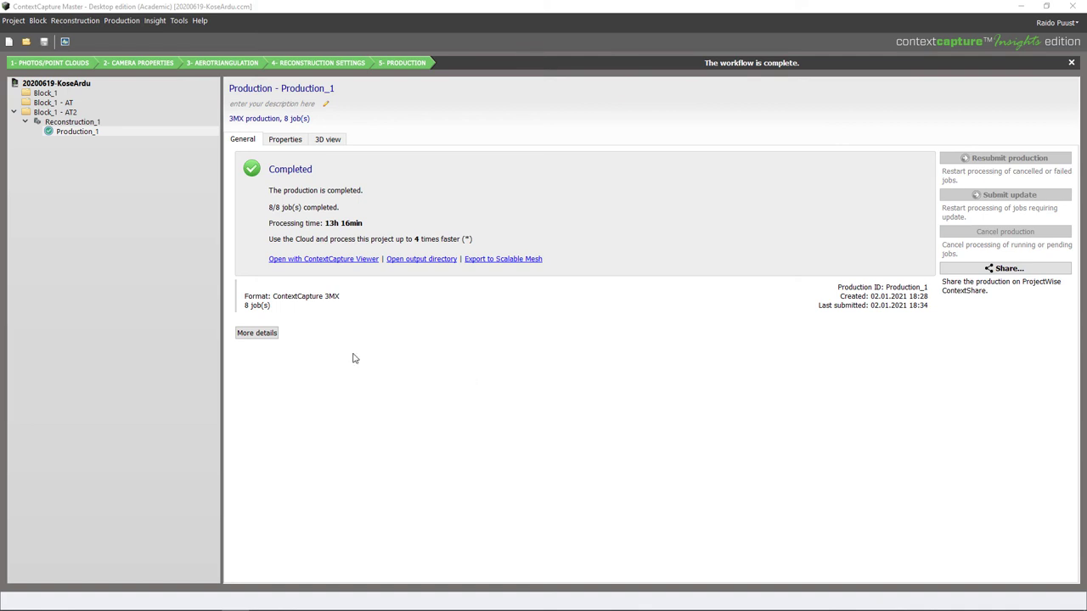
List all eight completed tile jobs, from 0:27:44 (Tile_5) to 2:17:03 (Tile_7).
{"action": "left_click", "coordinate": [254, 333]}
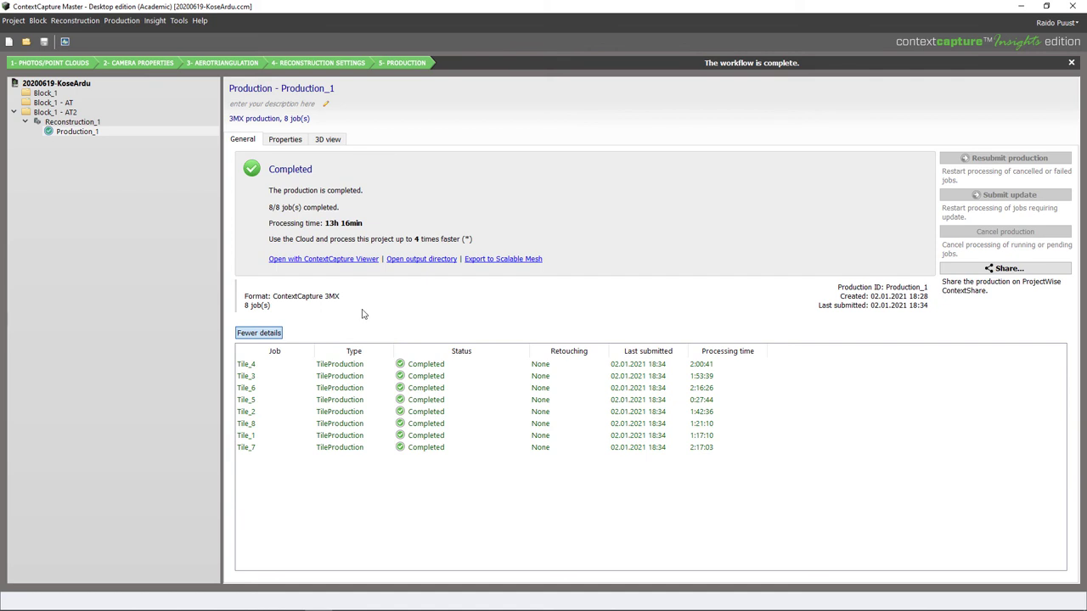
Show Production_1's highway mesh in 3D, zoomed in and tilted obliquely along the road.
{"action": "left_click", "coordinate": [330, 141]}
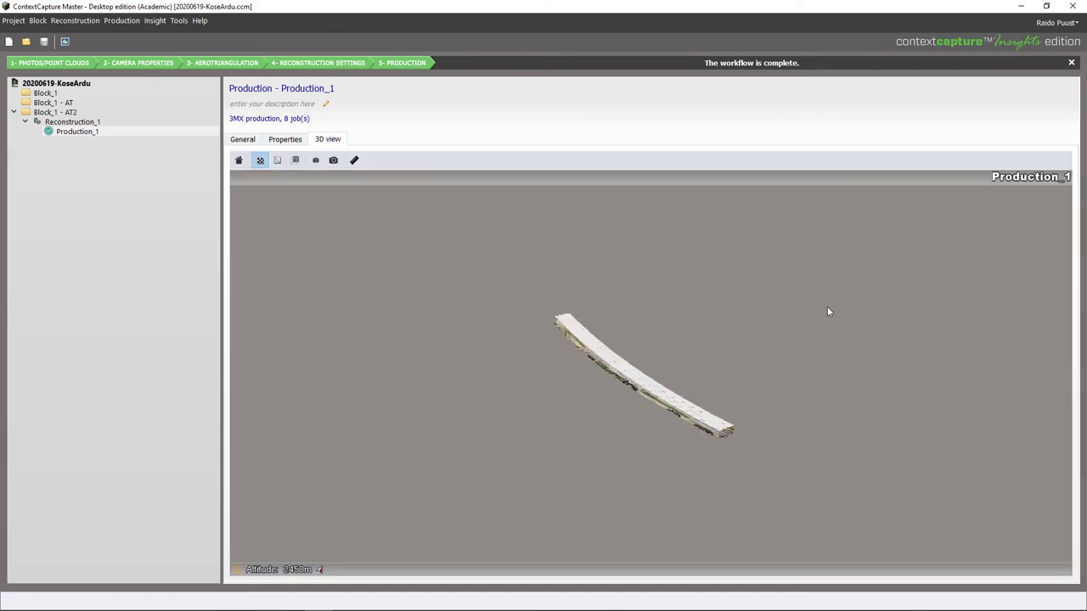
{"action": "scroll", "coordinate": [692, 431], "scroll_direction": "up", "scroll_amount": 8}
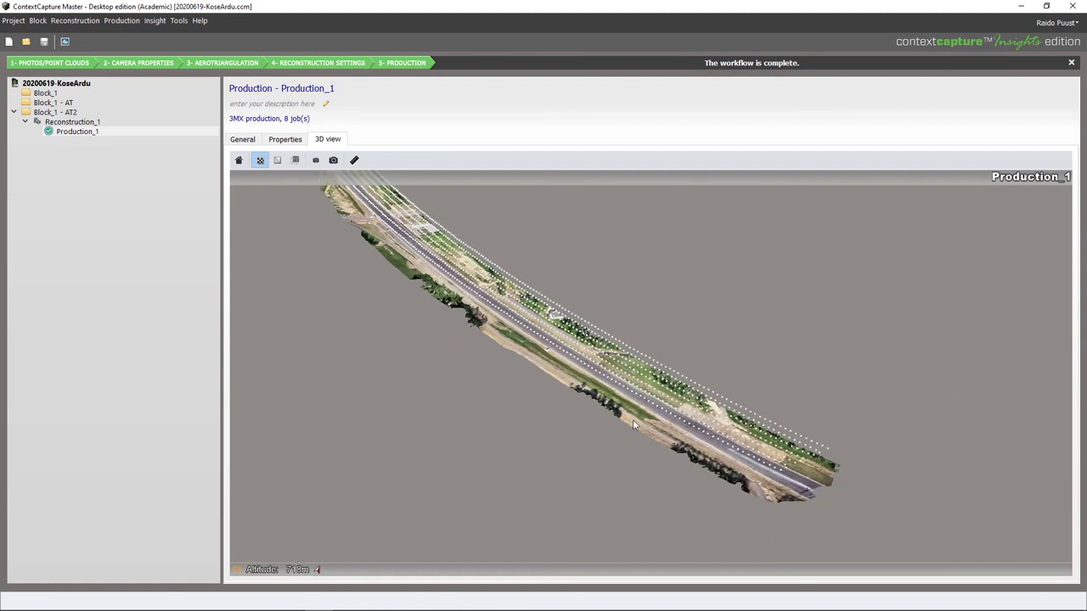
{"action": "scroll", "coordinate": [633, 423], "scroll_direction": "up", "scroll_amount": 3}
{"action": "left_click_drag", "start_coordinate": [667, 386], "coordinate": [590, 397]}
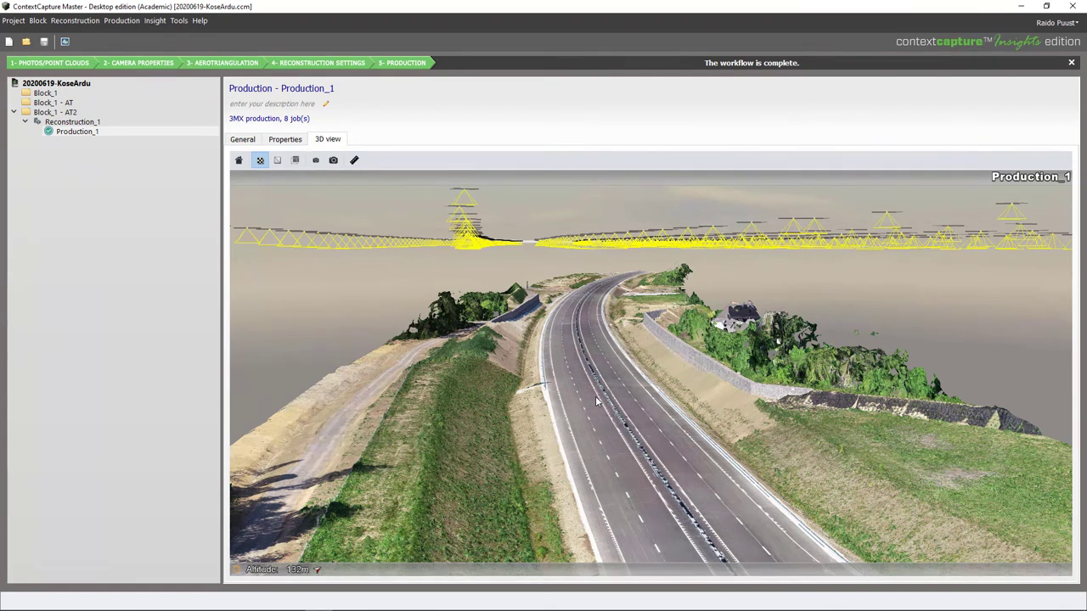
{"action": "scroll", "coordinate": [631, 414], "scroll_direction": "up", "scroll_amount": 3}
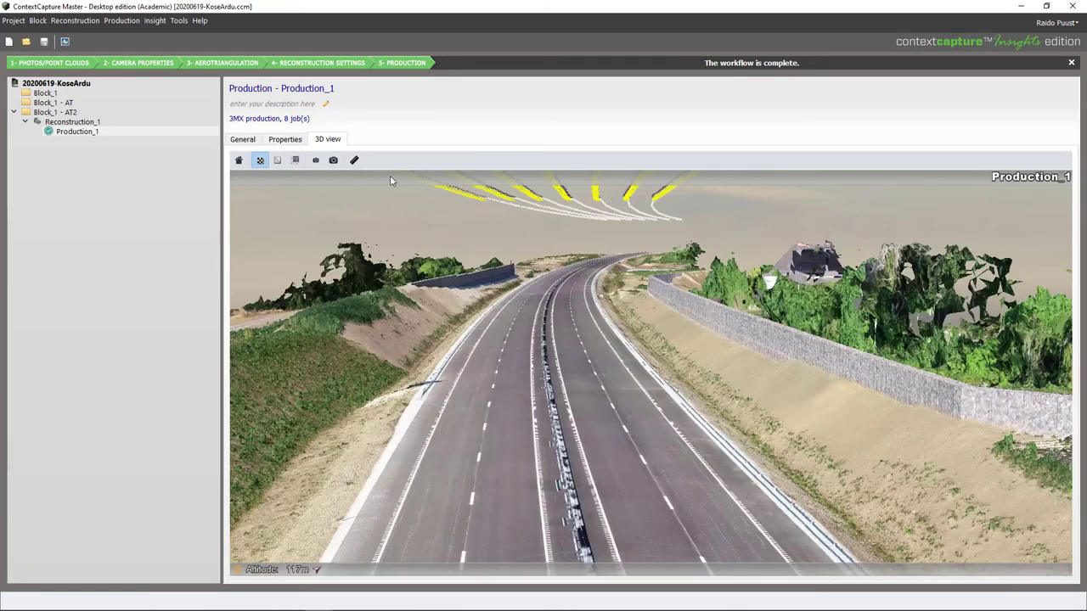
Measure a 3.928 m distance across the road with the Measurements tool.
{"action": "left_click", "coordinate": [354, 160]}
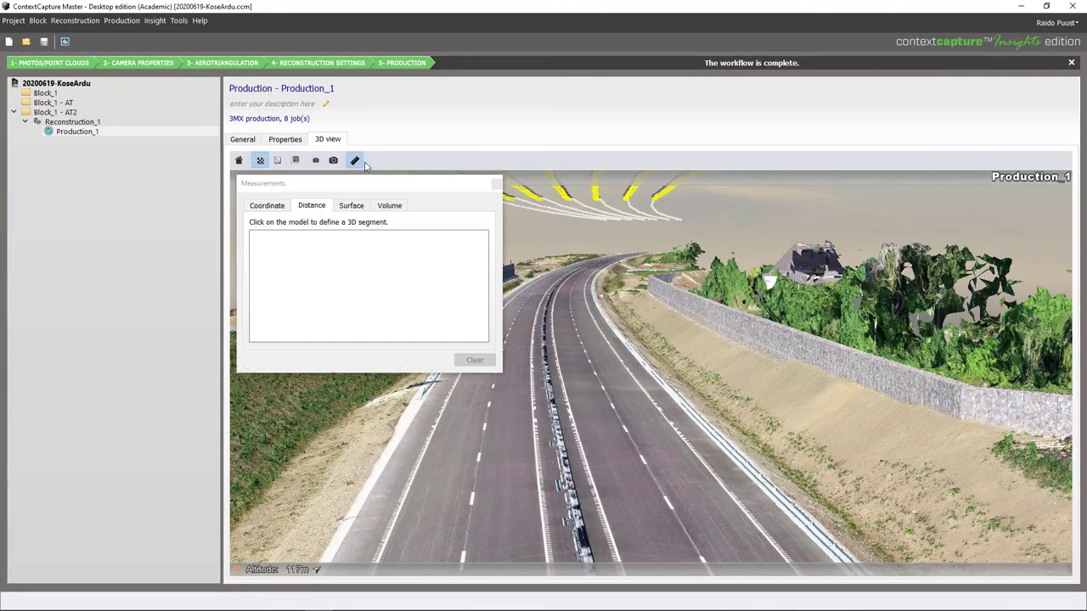
{"action": "left_click", "coordinate": [267, 205]}
{"action": "left_click", "coordinate": [622, 416]}
{"action": "left_click", "coordinate": [311, 206]}
{"action": "left_click", "coordinate": [574, 422]}
{"action": "left_click", "coordinate": [609, 420]}
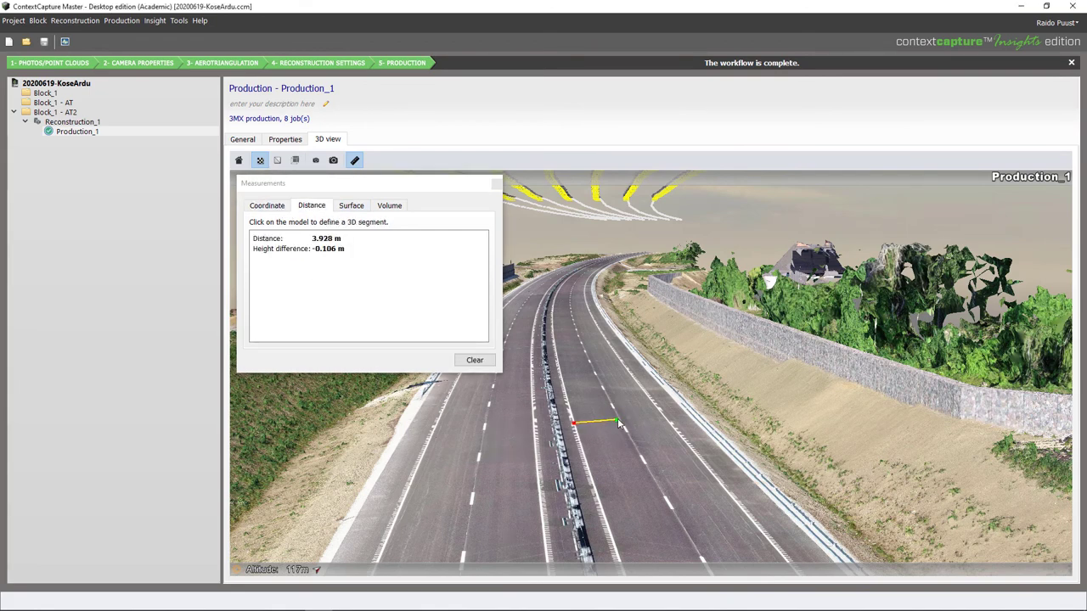
Measure a four-corner surface area on the road, then switch to volume measurement.
{"action": "left_click", "coordinate": [350, 205]}
{"action": "left_click", "coordinate": [560, 374]}
{"action": "left_click", "coordinate": [625, 369]}
{"action": "left_click", "coordinate": [655, 410]}
{"action": "left_click", "coordinate": [573, 420]}
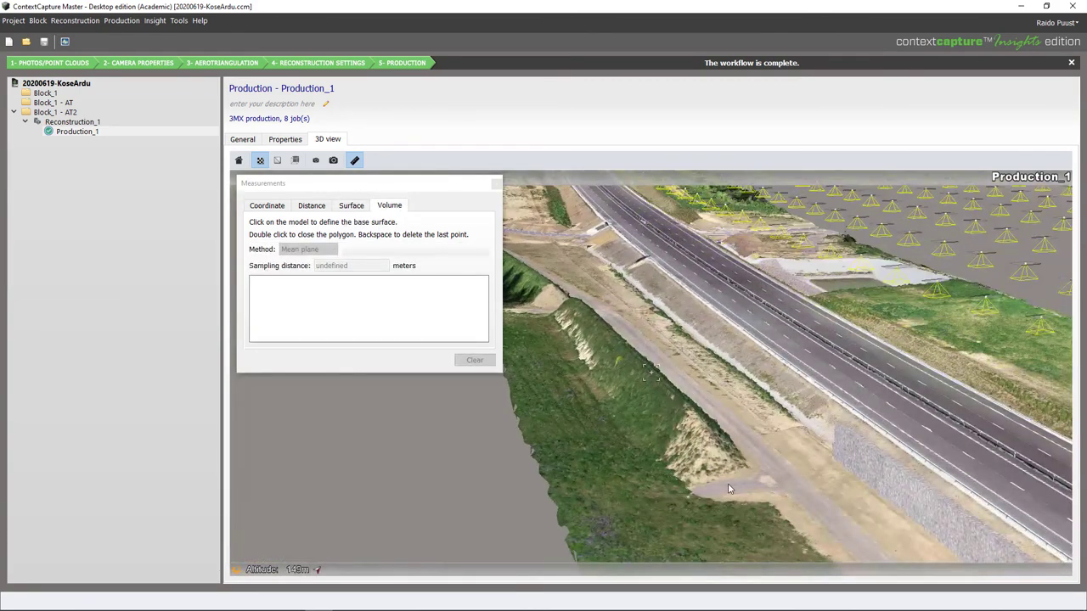
{"action": "scroll", "coordinate": [727, 482], "scroll_direction": "up", "scroll_amount": 3}
{"action": "left_click", "coordinate": [680, 416]}
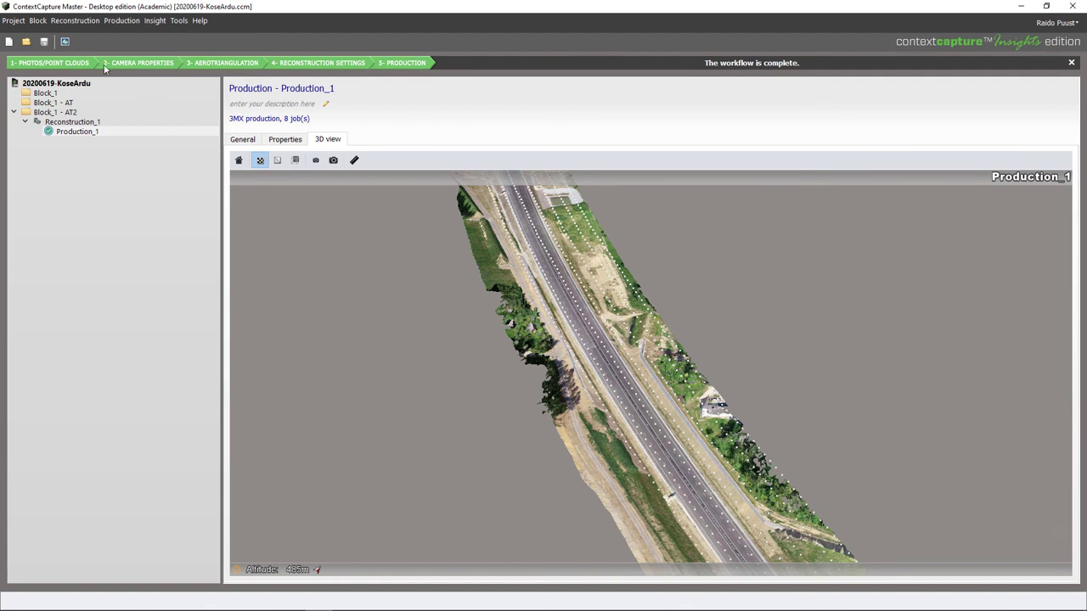
Open the recent 20200619-Kose.ccm project.
{"action": "left_click", "coordinate": [13, 23]}
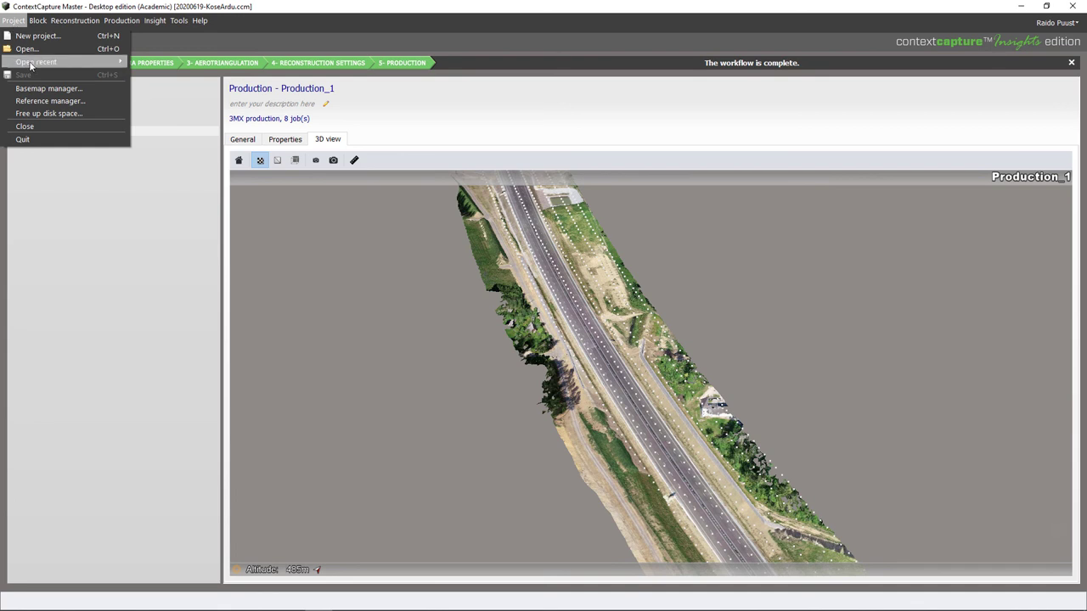
{"action": "mouse_move", "coordinate": [31, 63]}
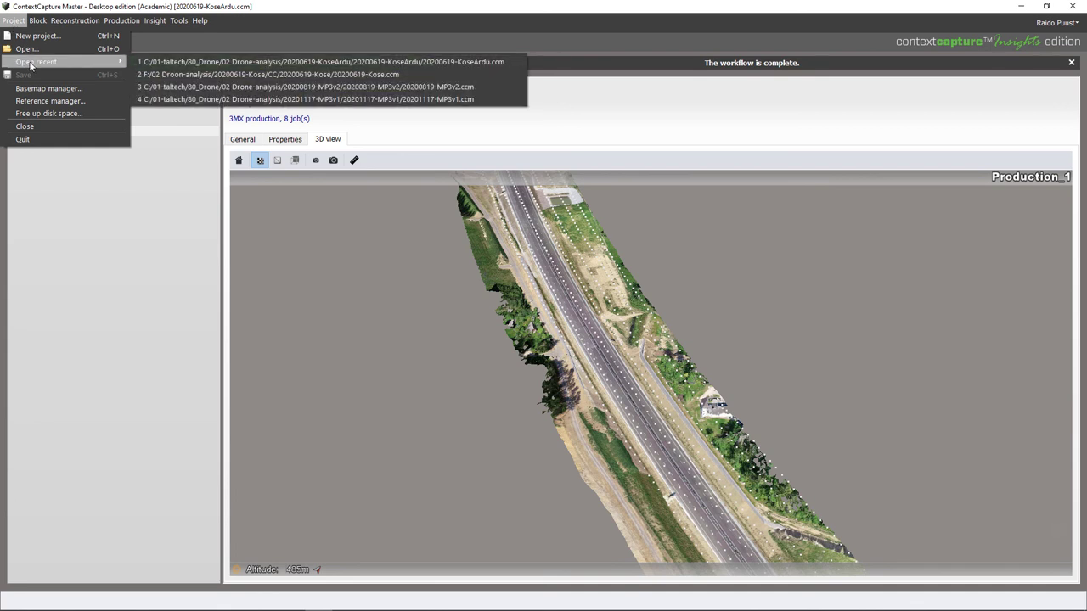
{"action": "left_click", "coordinate": [266, 75]}
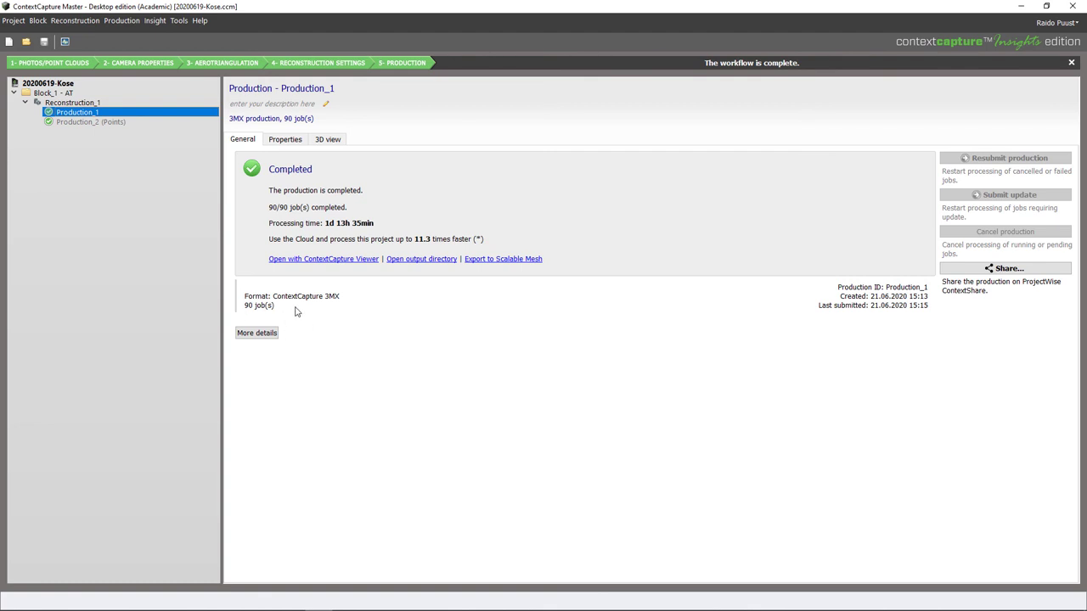
Inspect the Kose production's 3MX road model in 3D from a lower angle.
{"action": "left_click", "coordinate": [328, 139]}
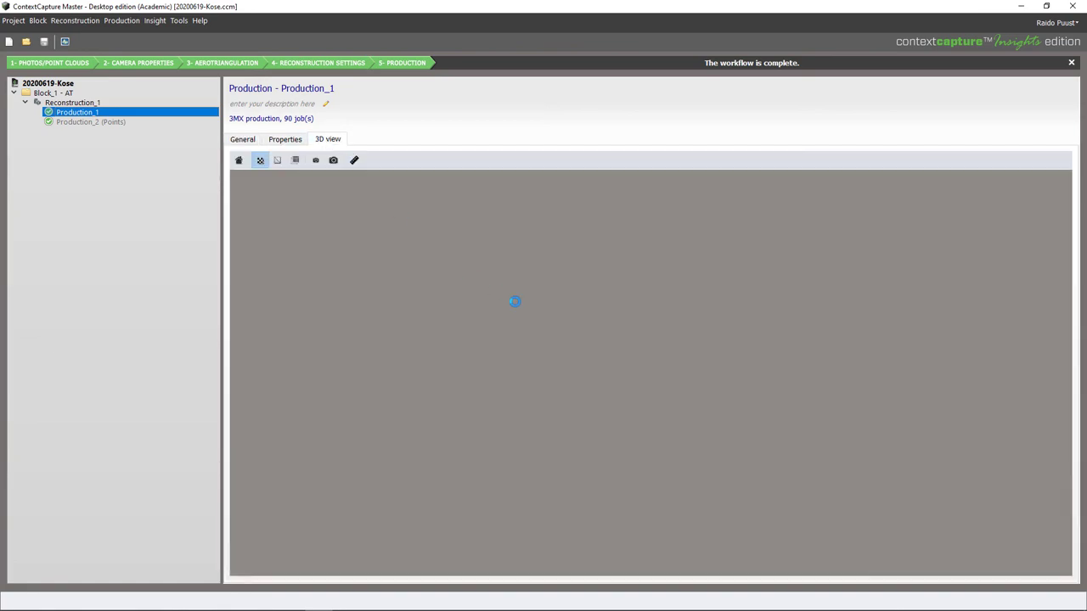
{"action": "scroll", "coordinate": [738, 452], "scroll_direction": "up", "scroll_amount": 10}
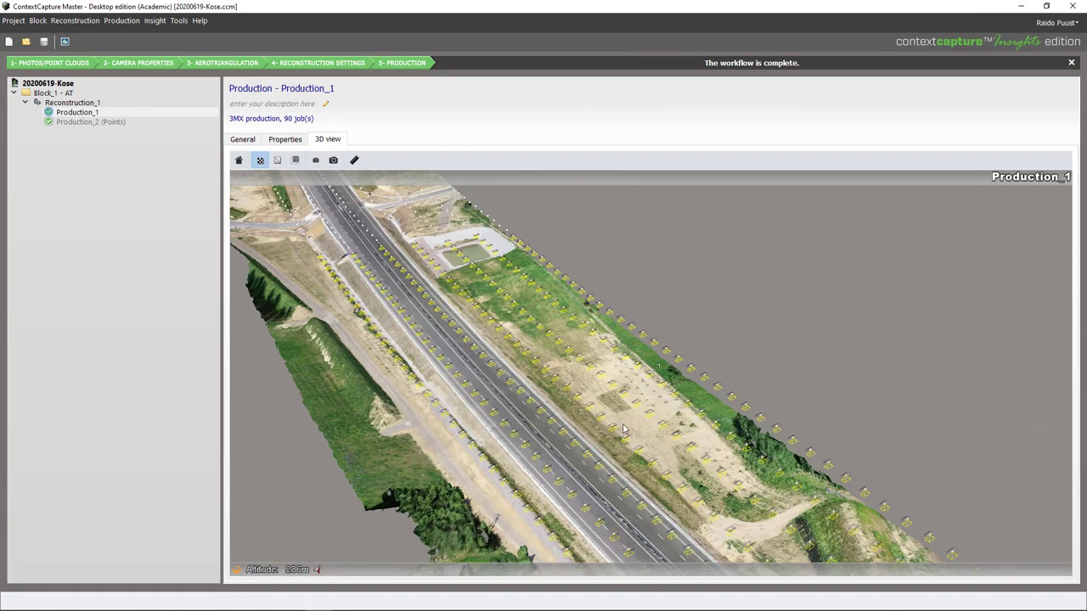
{"action": "left_click_drag", "start_coordinate": [562, 407], "coordinate": [557, 331]}
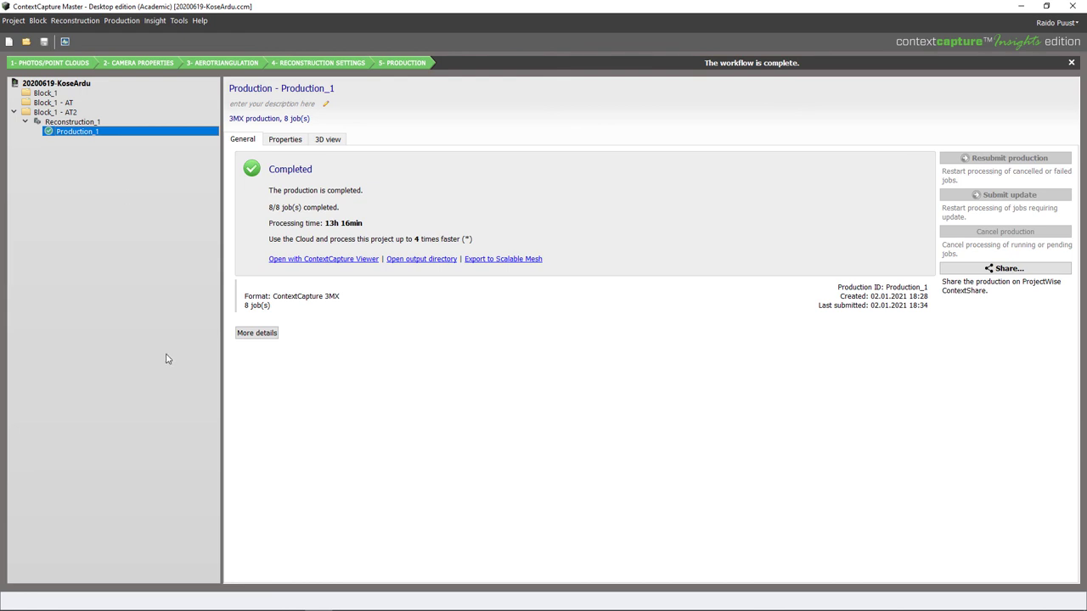
Confirm the KoseArdu project folder takes 60.4 GB on disk.
{"action": "left_click", "coordinate": [225, 599]}
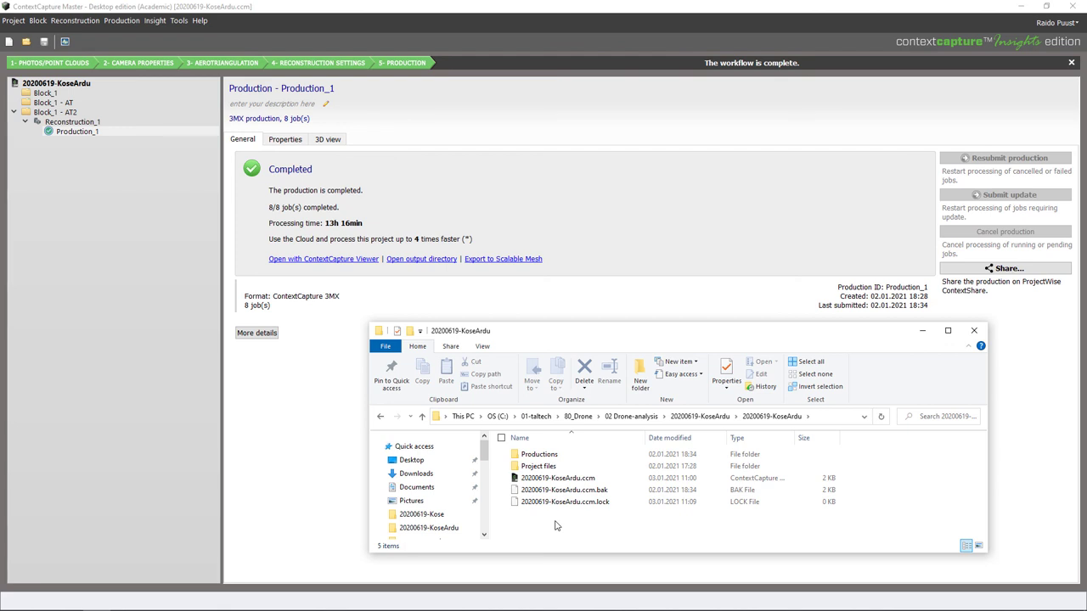
{"action": "right_click", "coordinate": [555, 527]}
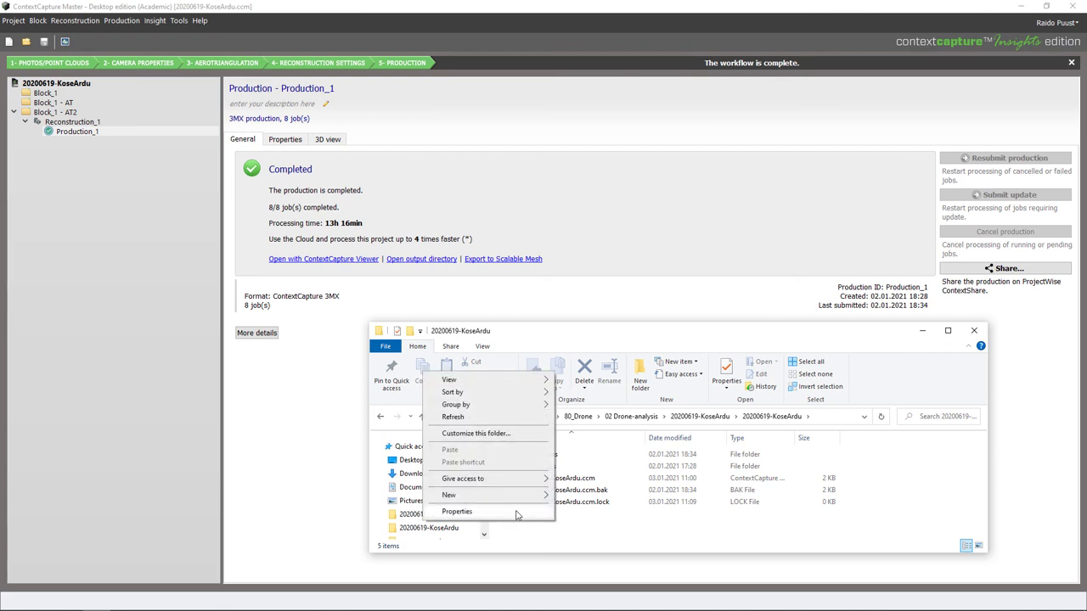
{"action": "left_click", "coordinate": [459, 512]}
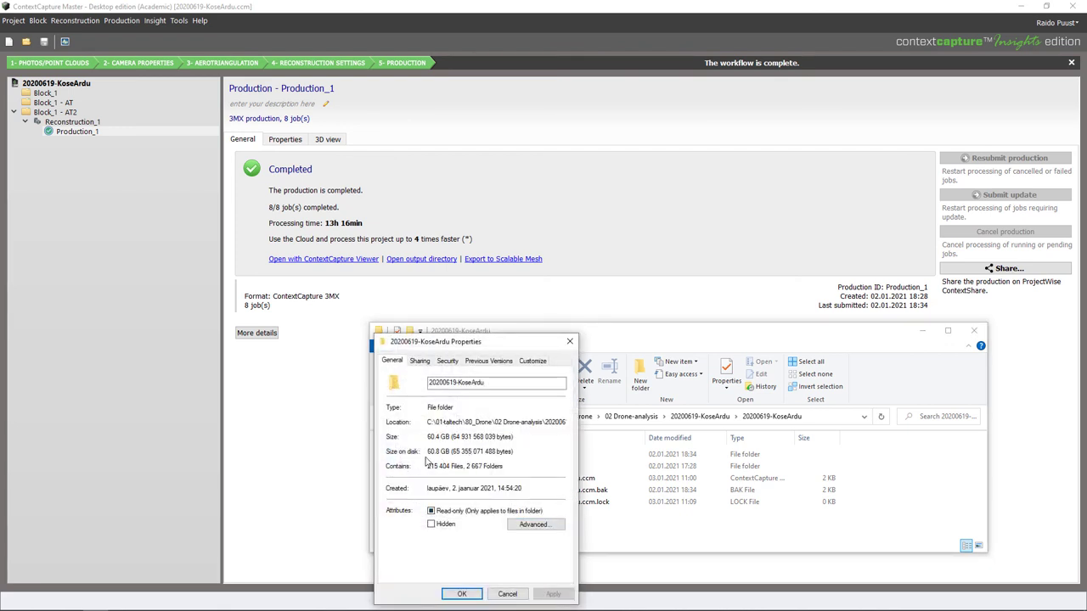
{"action": "left_click", "coordinate": [507, 593]}
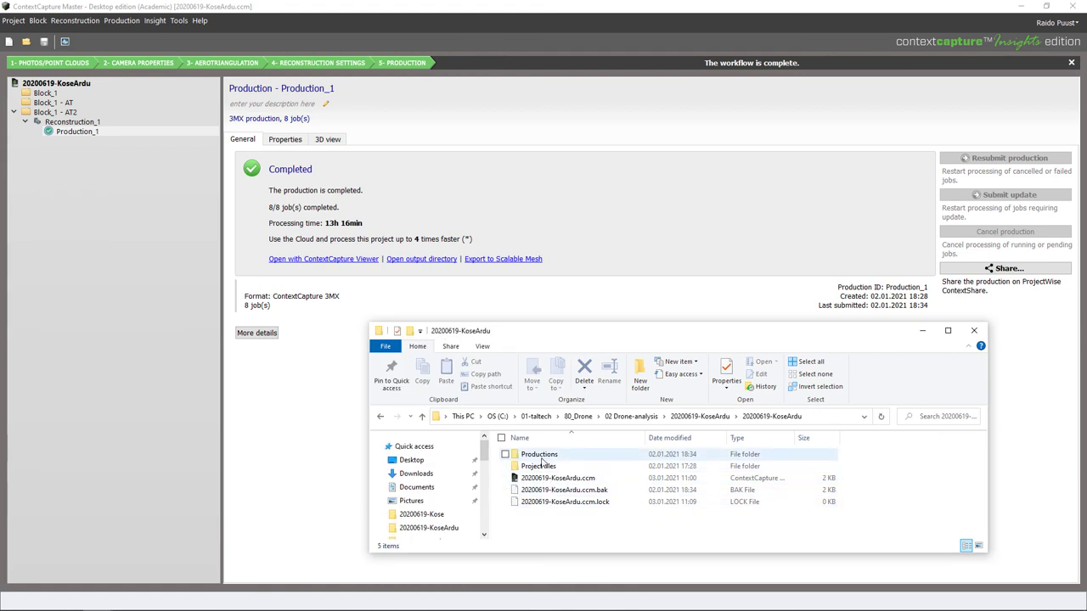
Confirm the Production_1 Scene folder is 2.46 GB, then search Windows for 'conte'.
{"action": "double_click", "coordinate": [541, 459]}
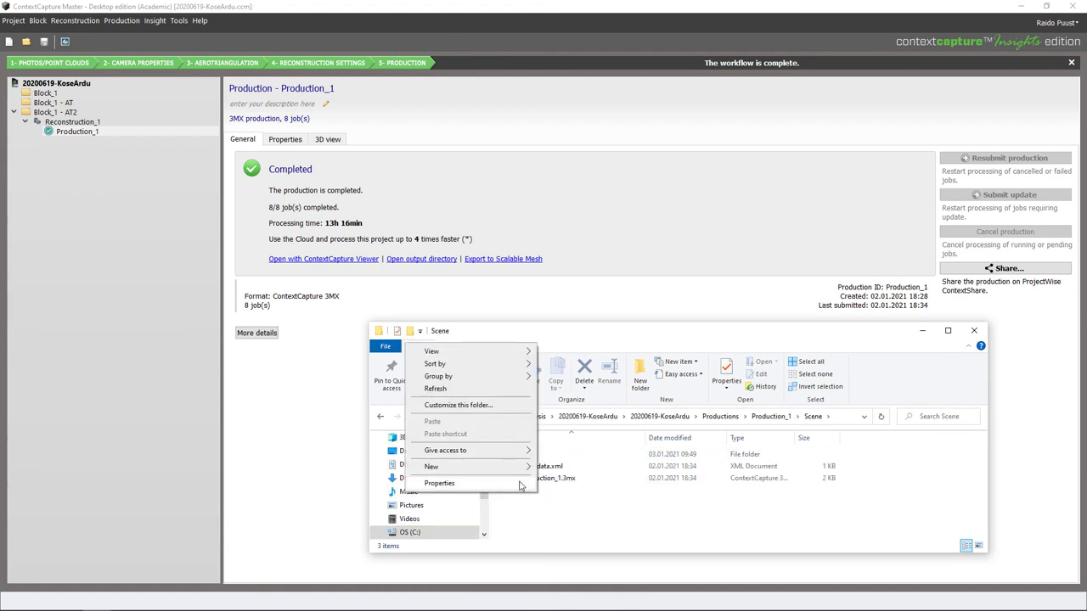
{"action": "left_click", "coordinate": [519, 486]}
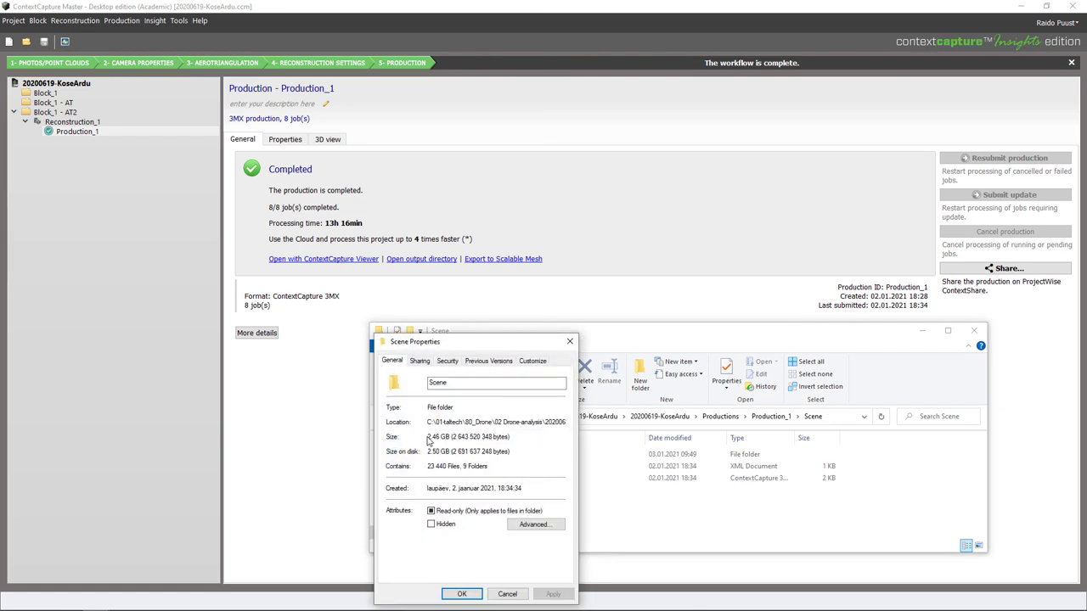
{"action": "left_click", "coordinate": [507, 593]}
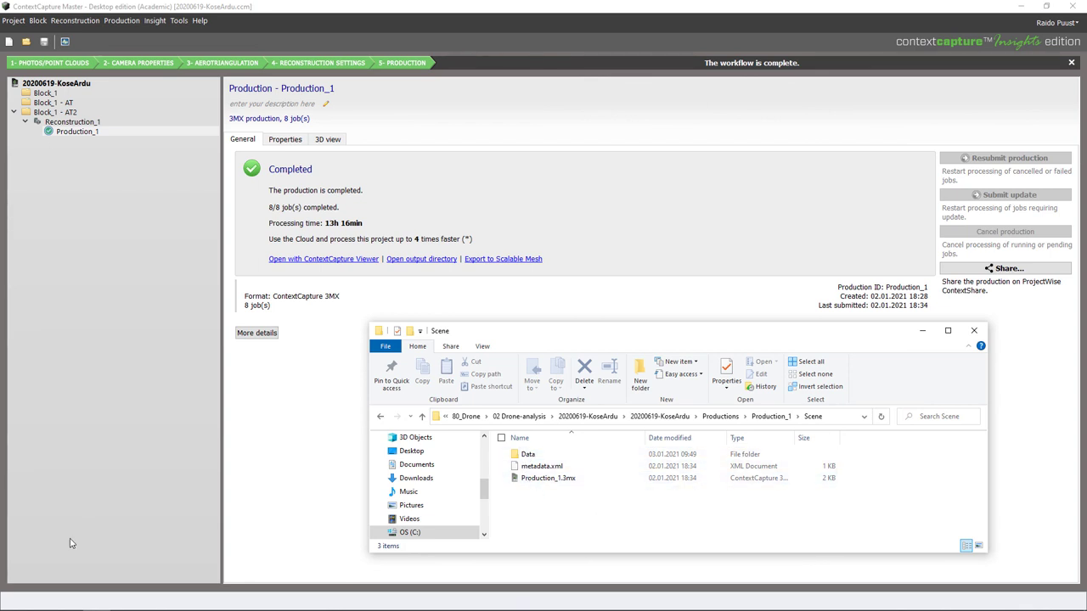
{"action": "key", "text": "super"}
{"action": "type", "text": "conte"}
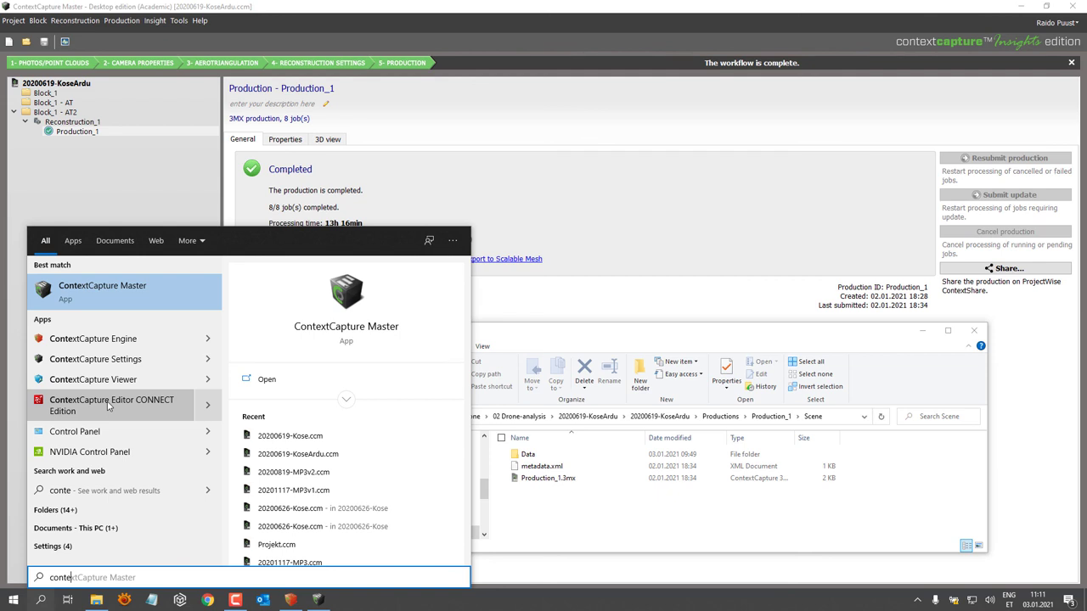
Return to ContextCapture Master and show Block_1 - AT2's General page with 1326 georeferenced photos.
{"action": "key", "text": "Escape"}
{"action": "left_click", "coordinate": [922, 330]}
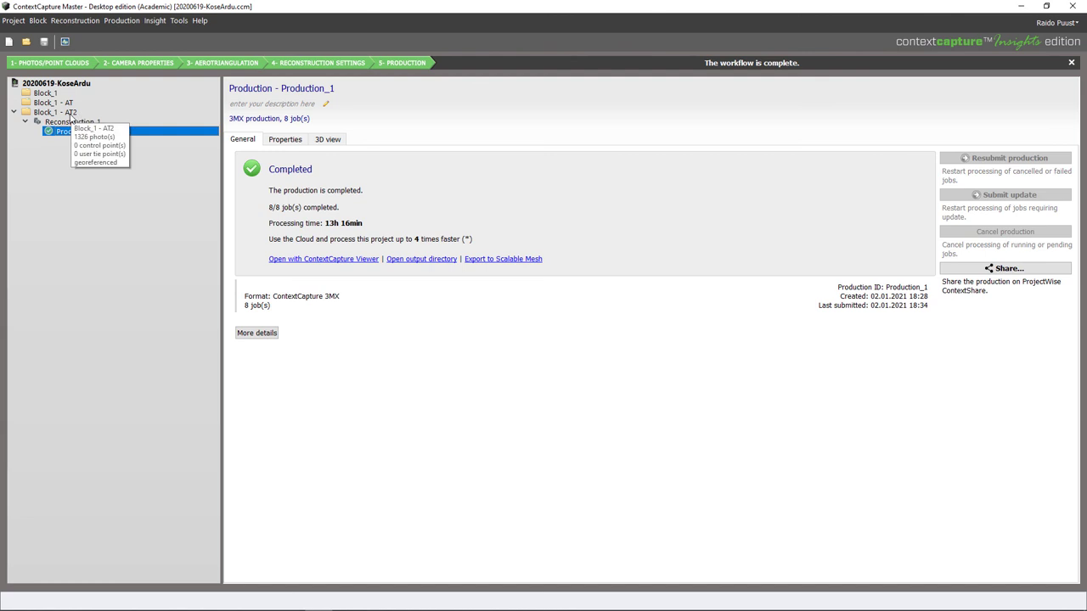
{"action": "left_click", "coordinate": [71, 116]}
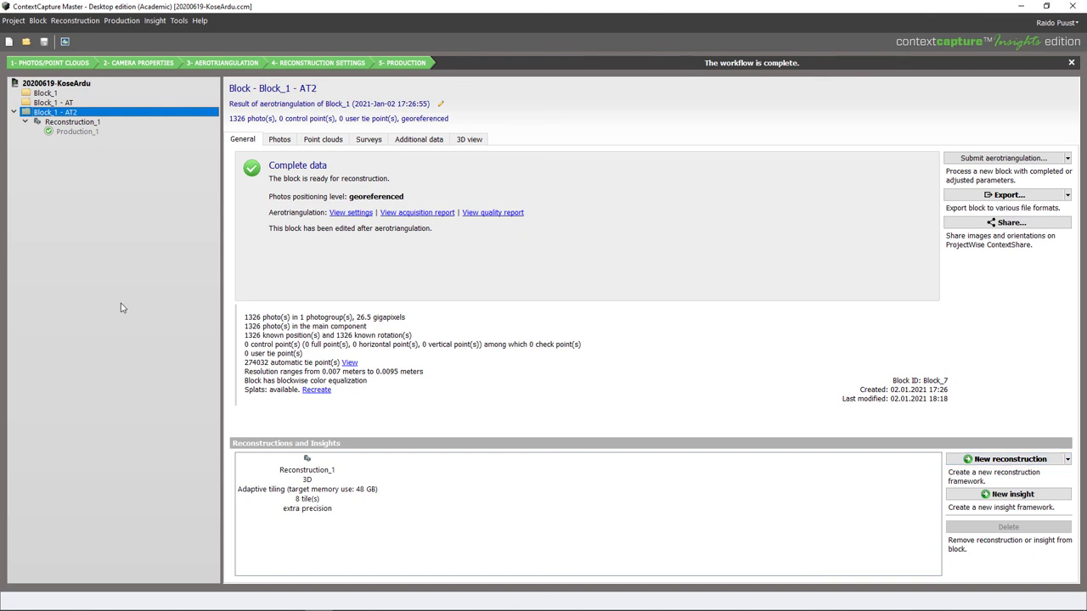
Open Free up disk space for 20200619-KoseArdu and list the 6 folders, 49 GB, to delete.
{"action": "left_click", "coordinate": [117, 248]}
{"action": "left_click", "coordinate": [61, 87]}
{"action": "right_click", "coordinate": [61, 85]}
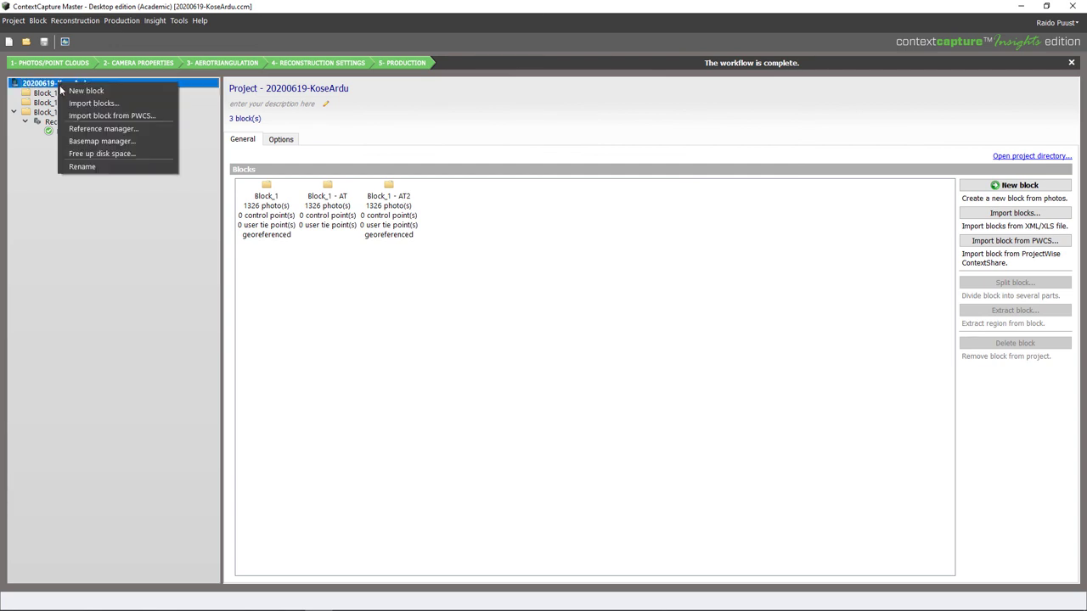
{"action": "left_click", "coordinate": [127, 156]}
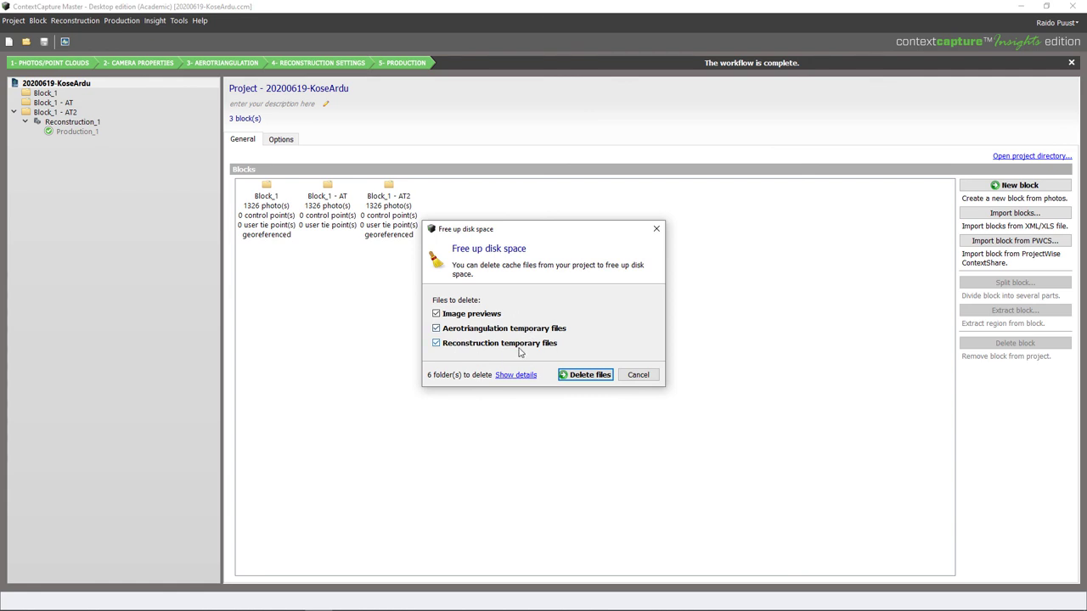
{"action": "left_click", "coordinate": [514, 375]}
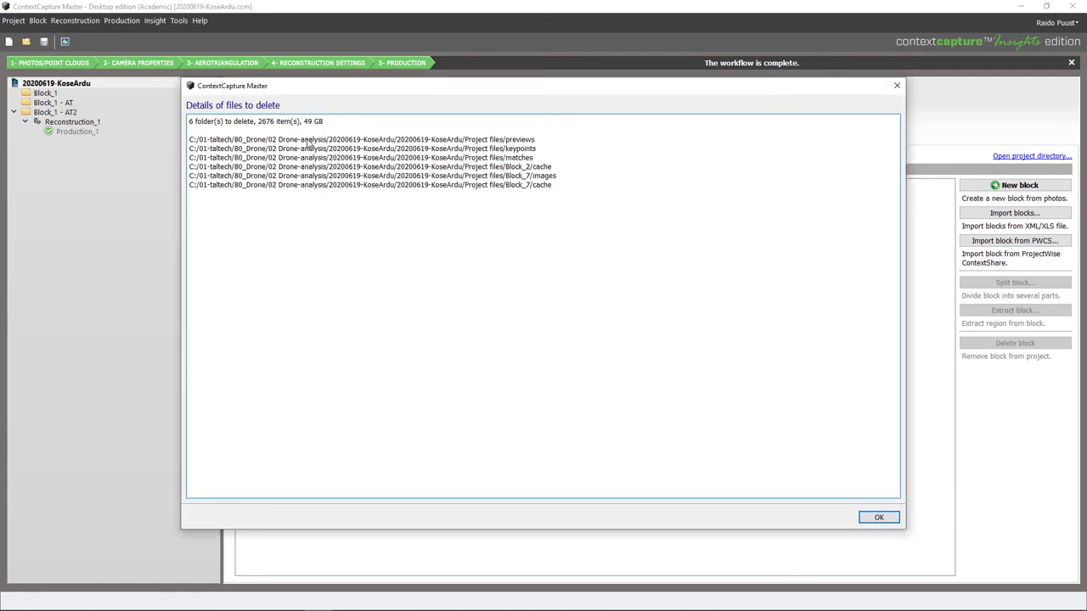